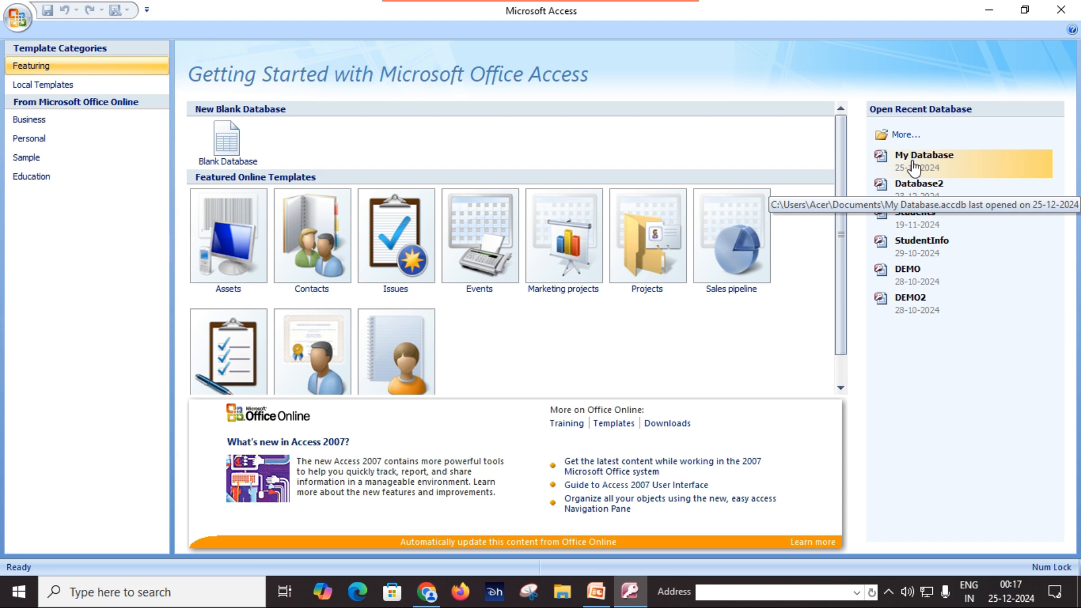
# Open My Database from recent databases and enable its disabled content from the Security Warning
pyautogui.click(912, 164)
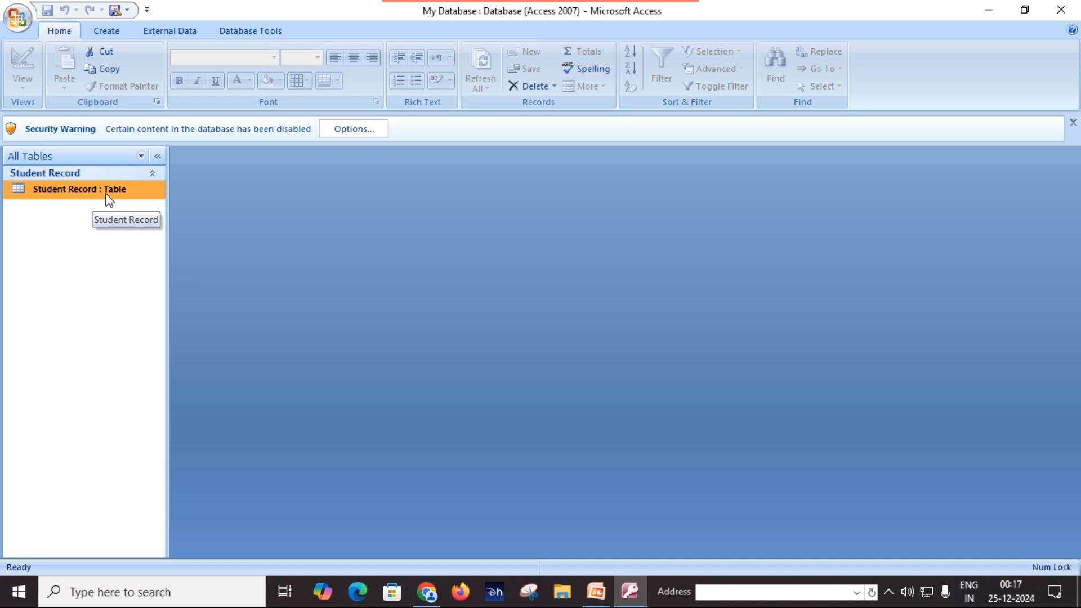
pyautogui.click(353, 131)
pyautogui.click(430, 341)
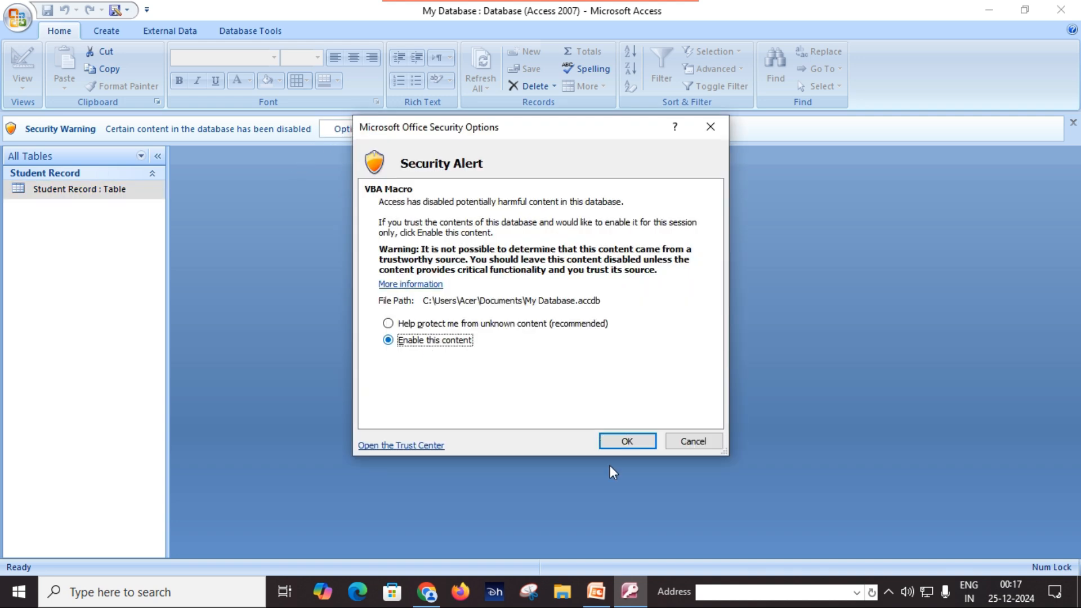
pyautogui.click(627, 440)
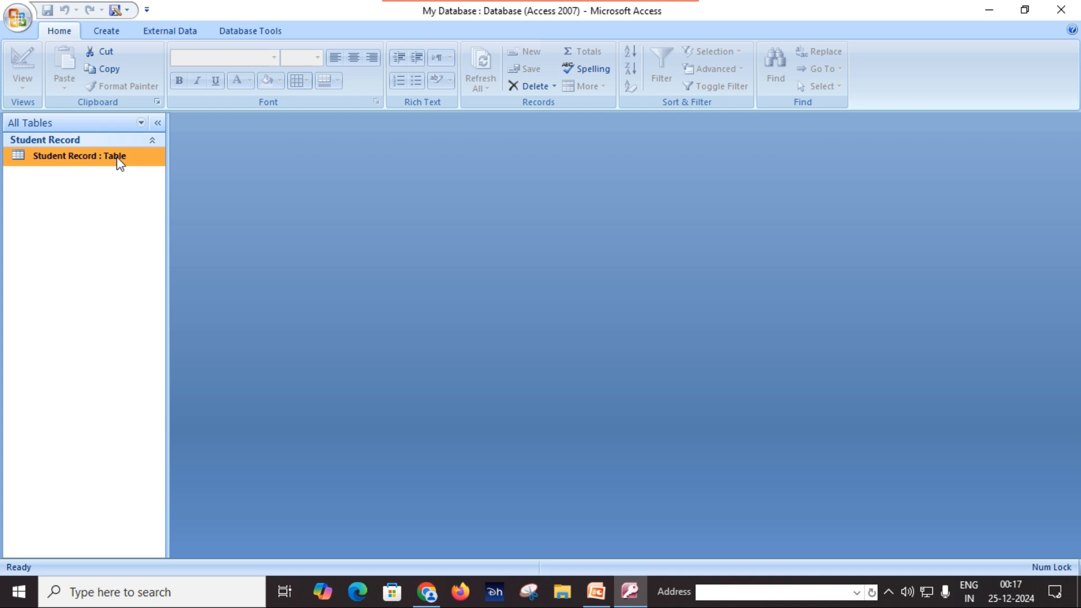
# Open the Student Record table in Datasheet View and bring up the View list
pyautogui.doubleClick(117, 157)
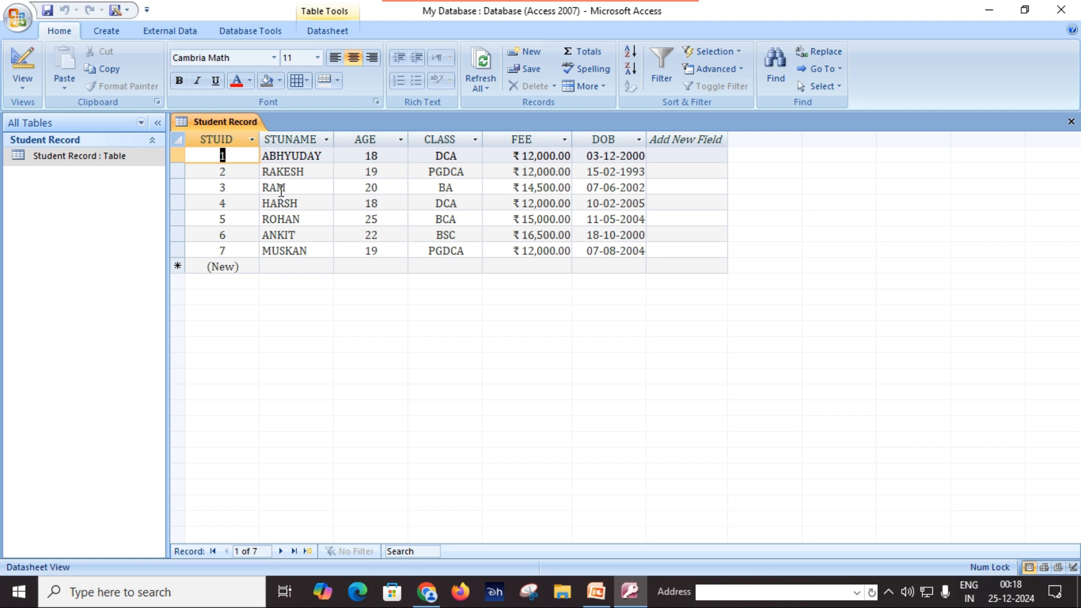
pyautogui.click(28, 91)
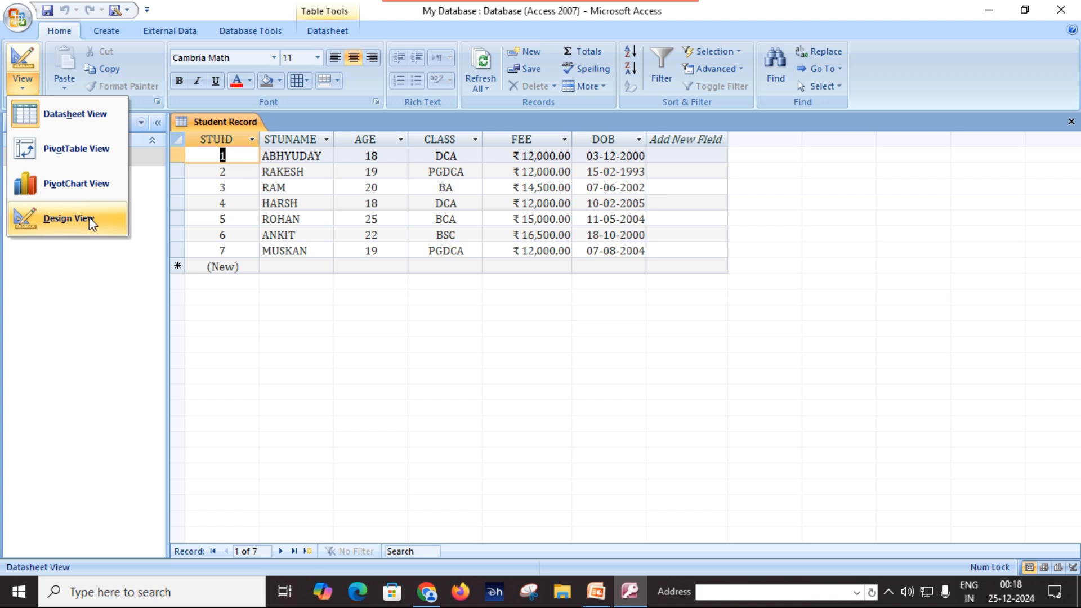
pyautogui.click(96, 285)
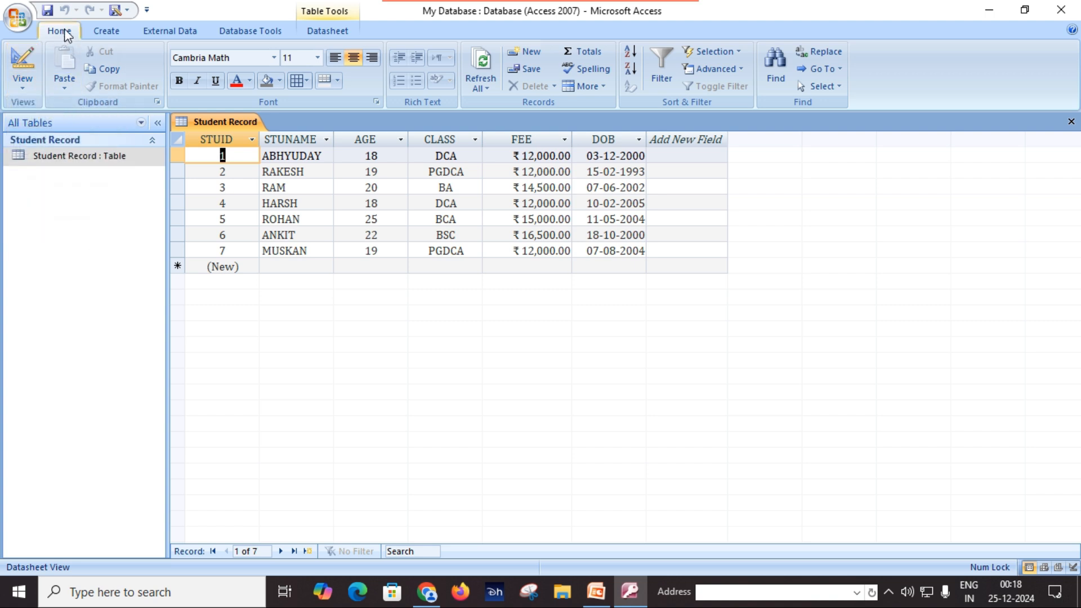
pyautogui.click(28, 89)
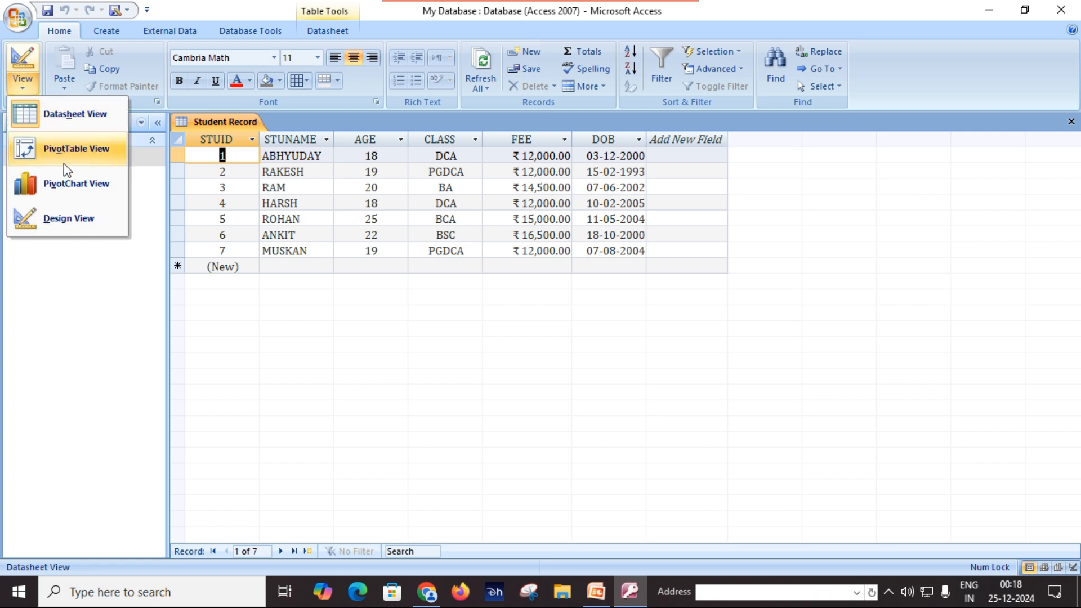
# Switch Student Record to Design View and inspect STUID, STUNAME, AGE, CLASS, FEE and DOB
pyautogui.click(83, 225)
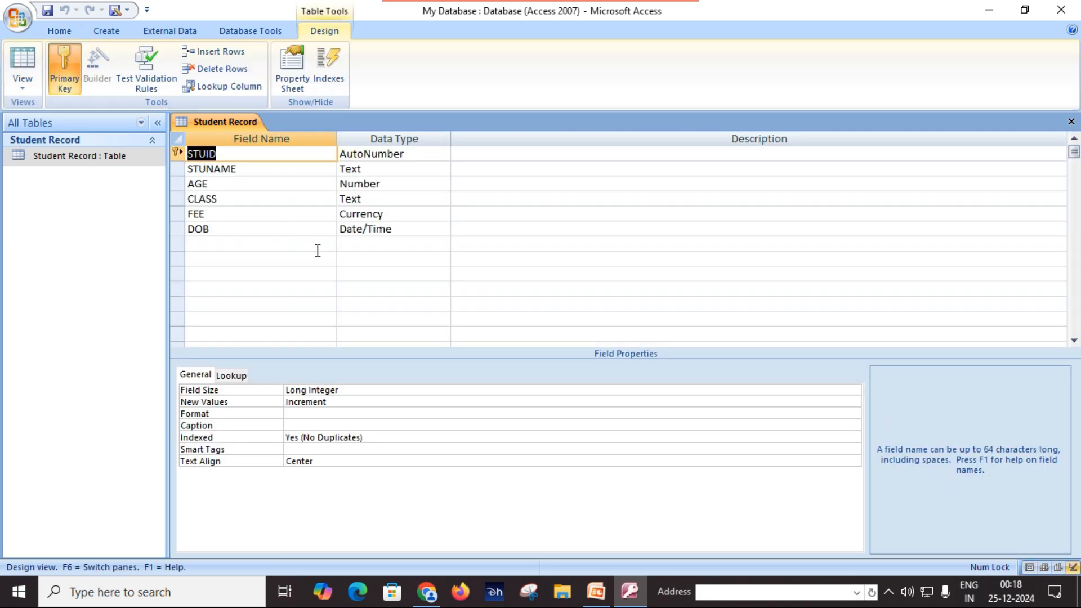
pyautogui.click(263, 169)
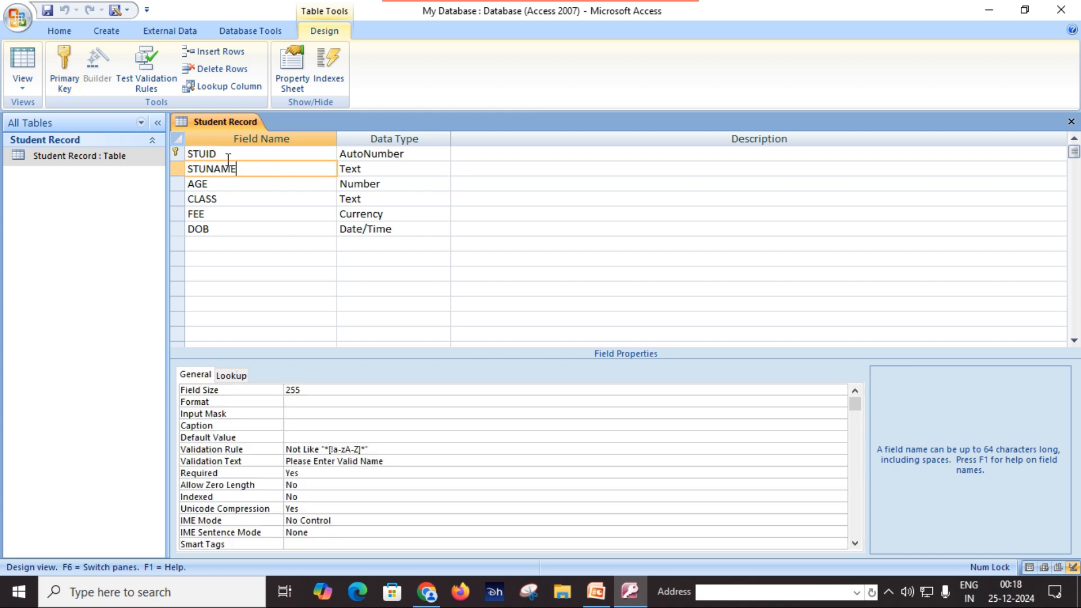
pyautogui.click(232, 154)
pyautogui.click(254, 170)
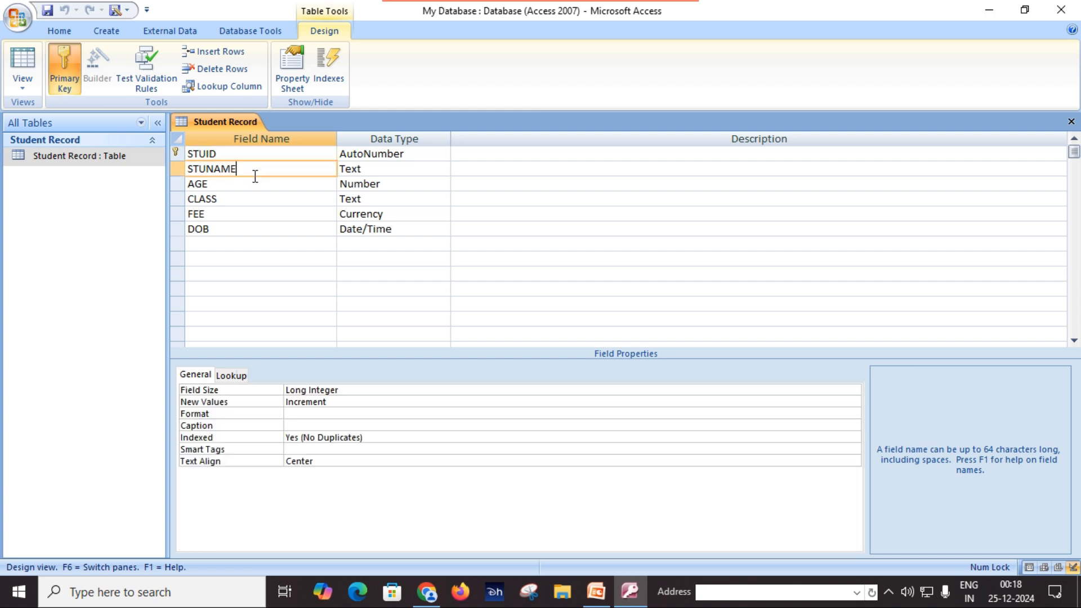
pyautogui.click(248, 186)
pyautogui.click(246, 202)
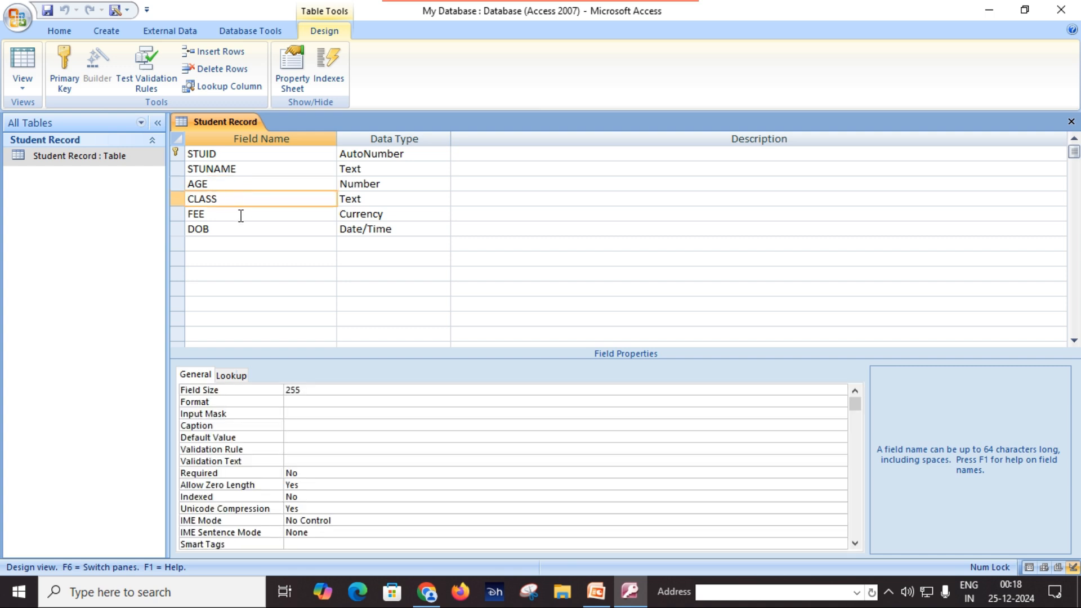
pyautogui.click(239, 214)
pyautogui.click(234, 230)
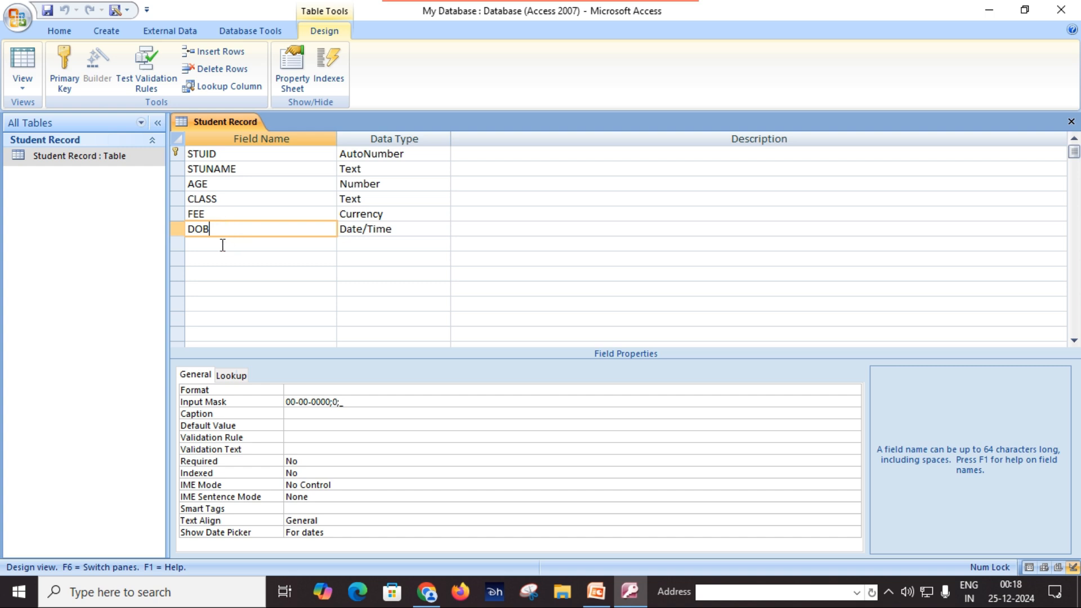
pyautogui.click(221, 244)
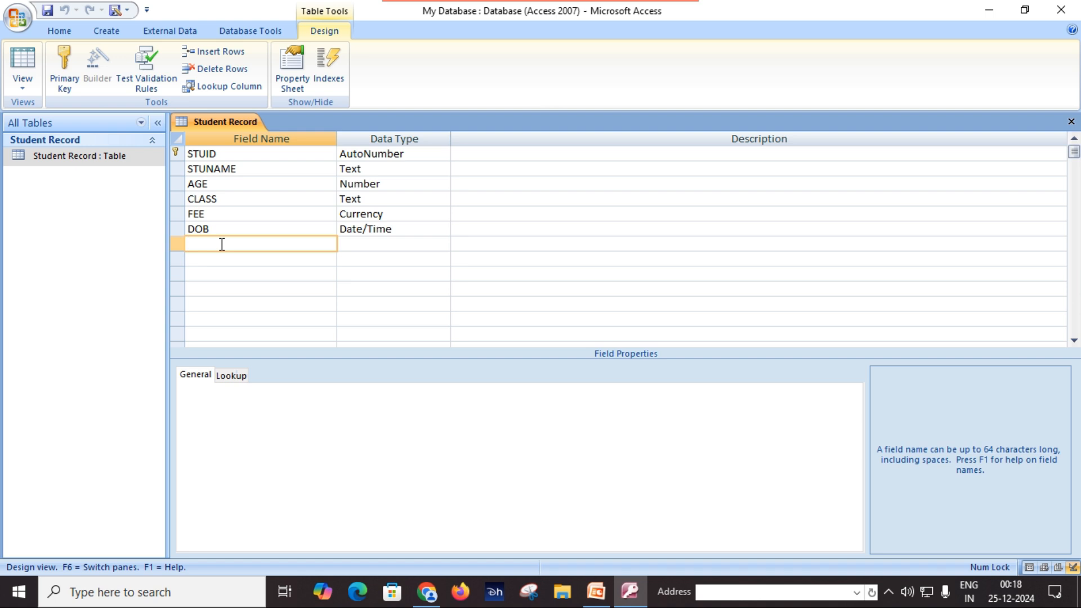
# Name a new field MOBILE NO in capital letters below DOB
pyautogui.write('mo')
pyautogui.press('BackSpace')
pyautogui.press('BackSpace')
pyautogui.press('capslock')
pyautogui.write('MOBILE NO')
# Give MOBILE NO the Number data type and save the table design
pyautogui.click(378, 245)
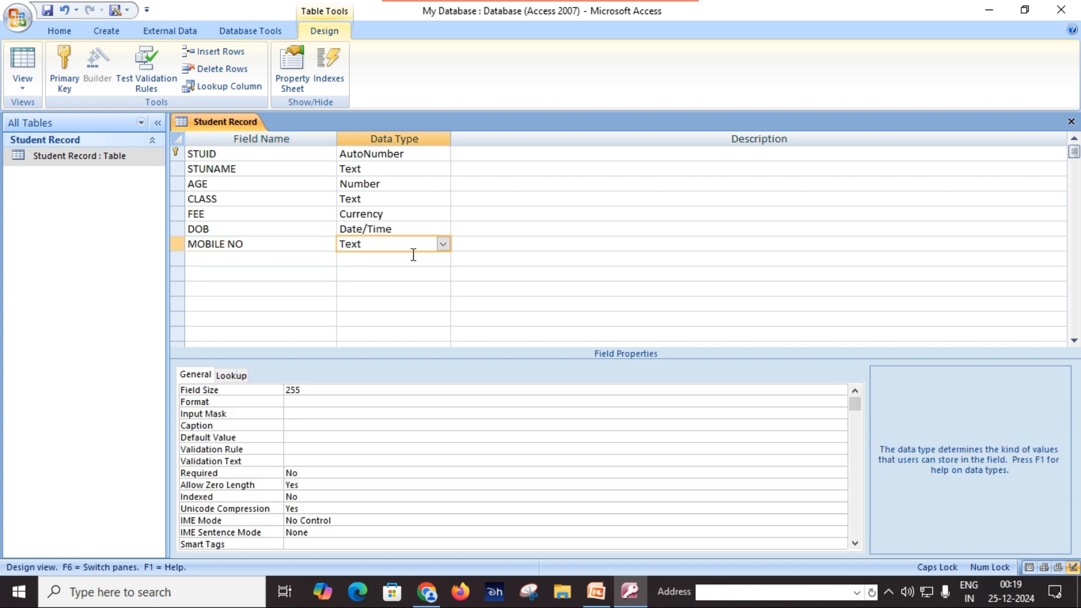
pyautogui.click(444, 245)
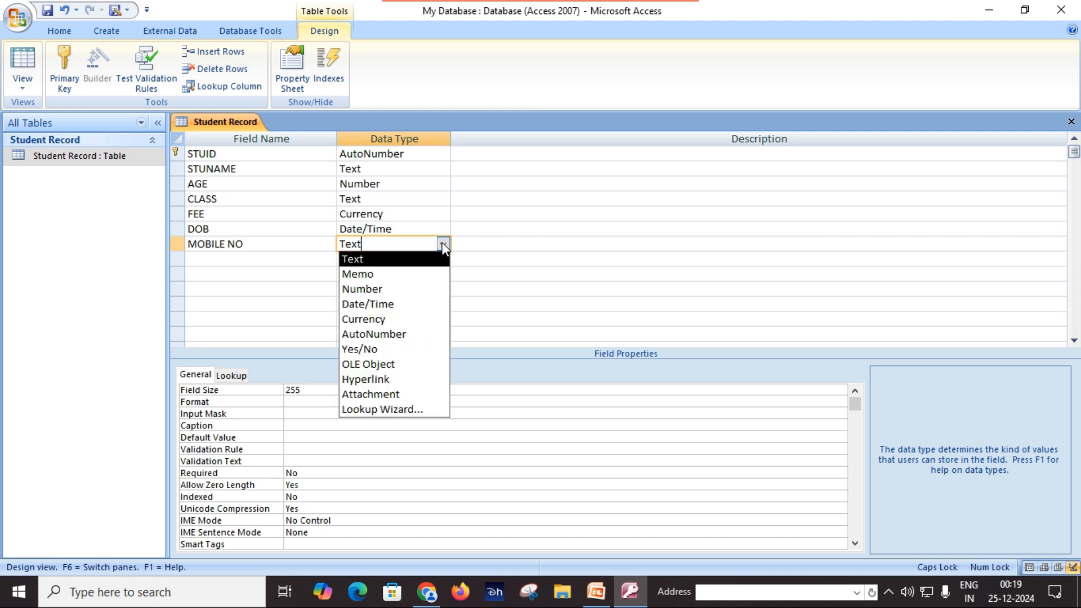
pyautogui.click(420, 289)
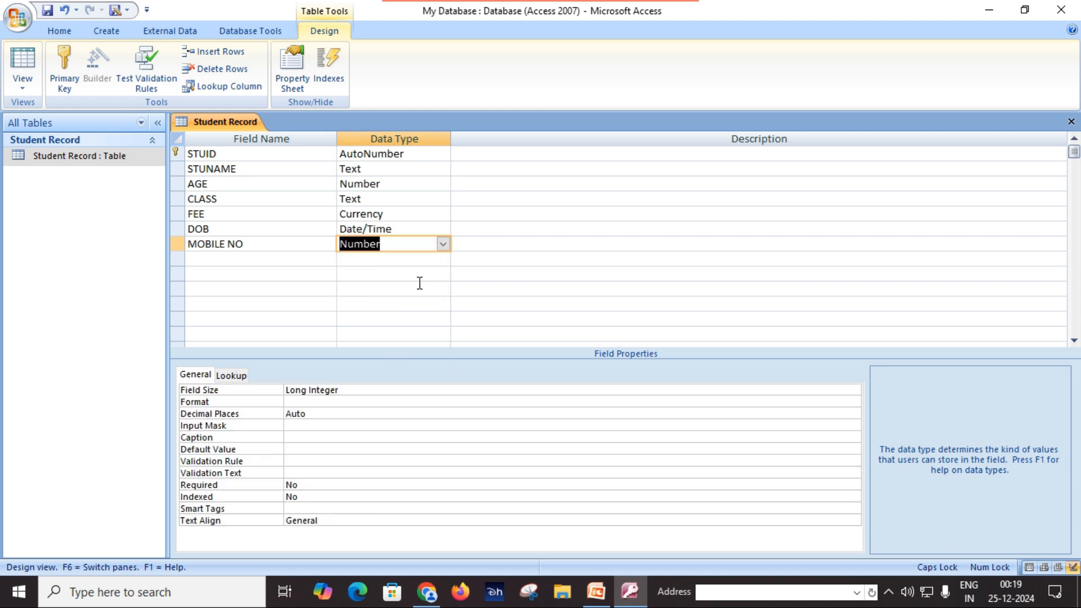
pyautogui.click(49, 13)
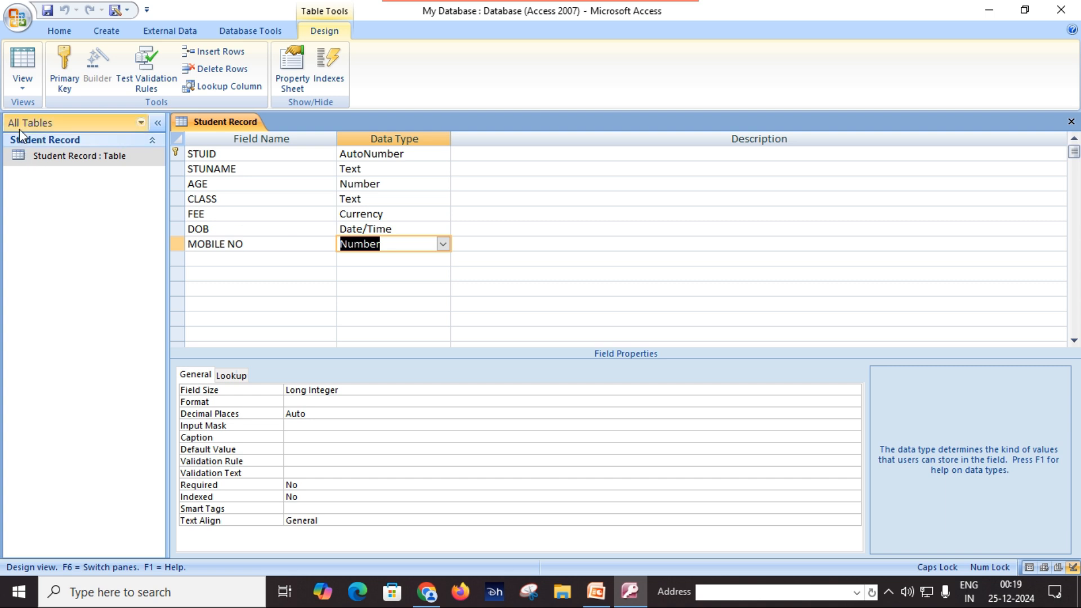
pyautogui.click(23, 90)
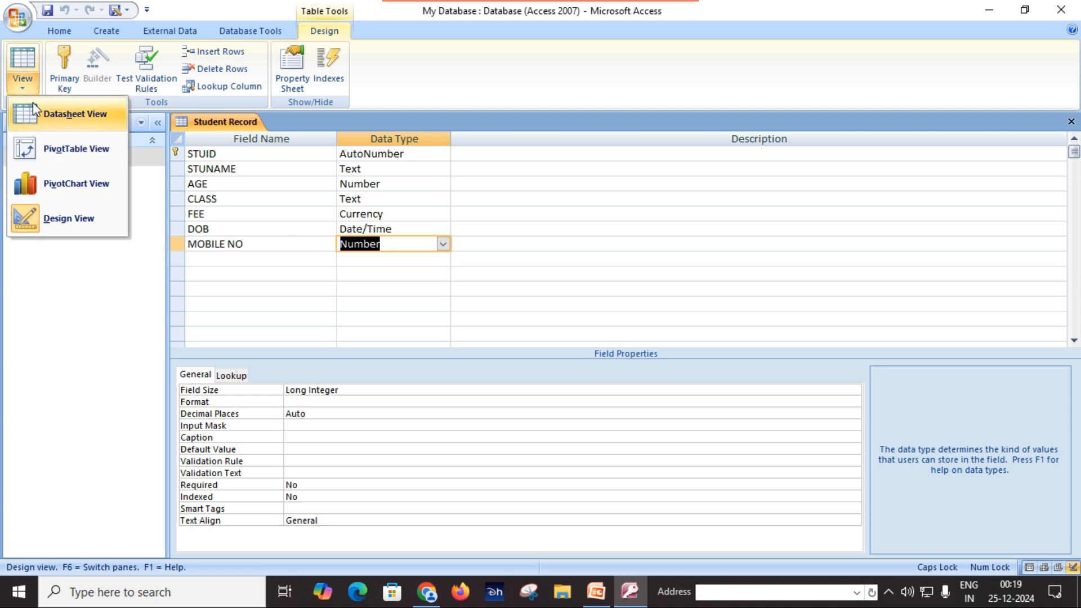
pyautogui.click(43, 116)
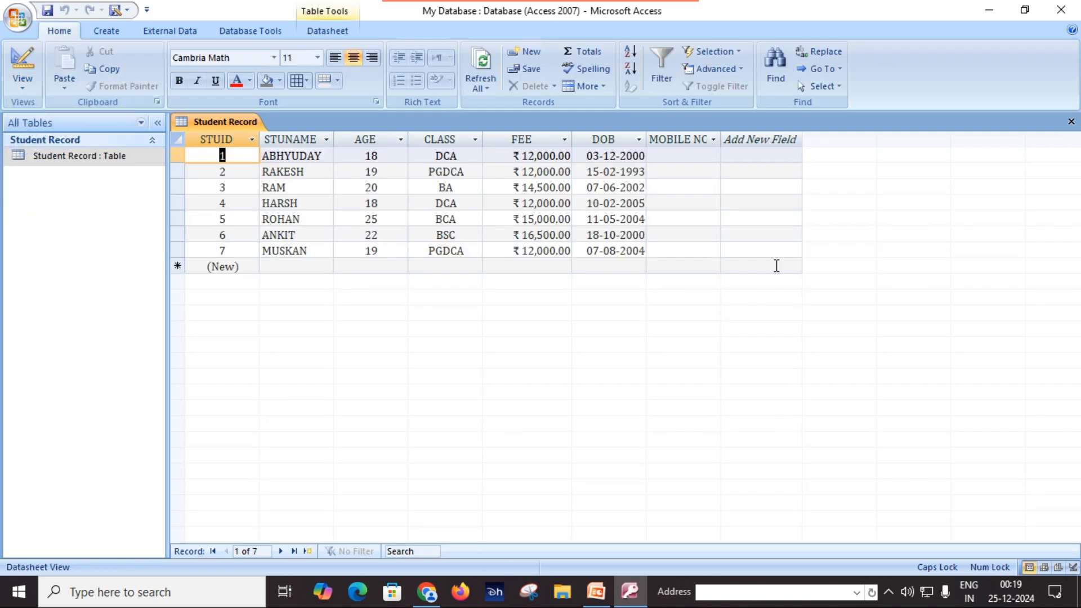
pyautogui.doubleClick(723, 134)
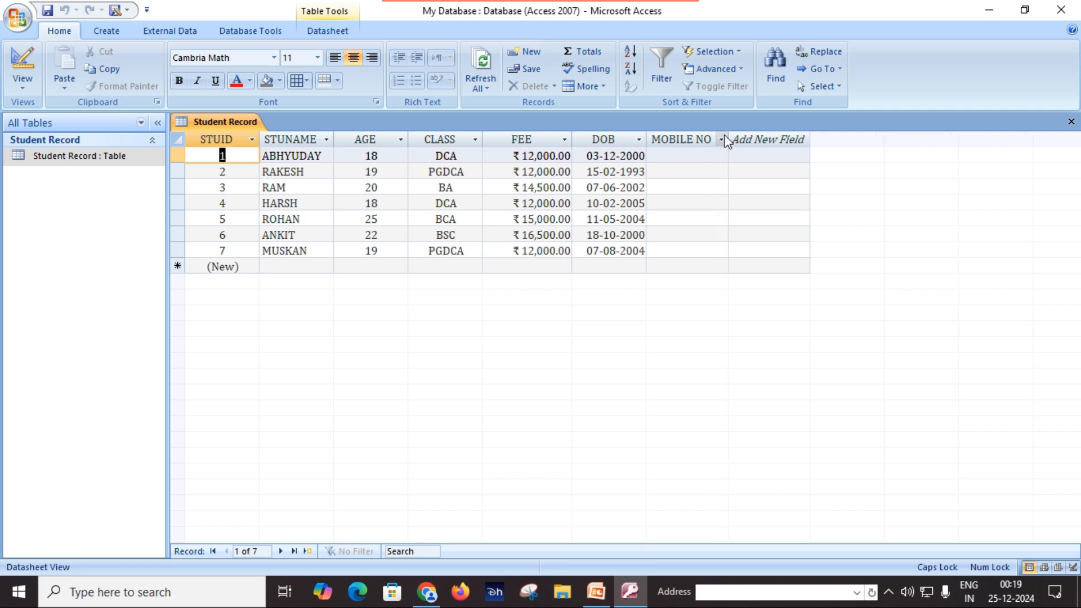
pyautogui.click(691, 156)
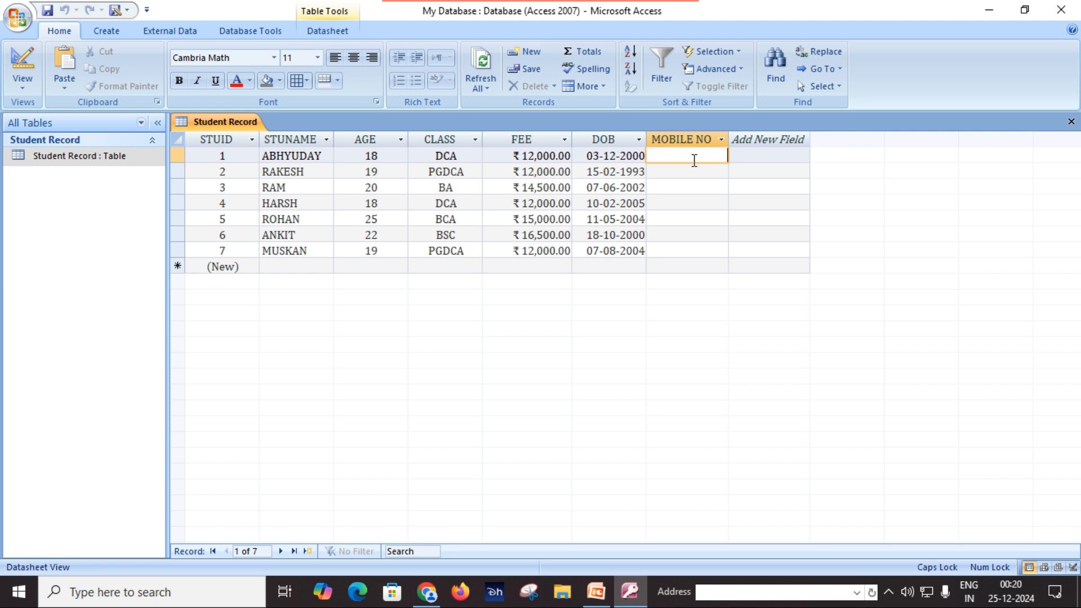
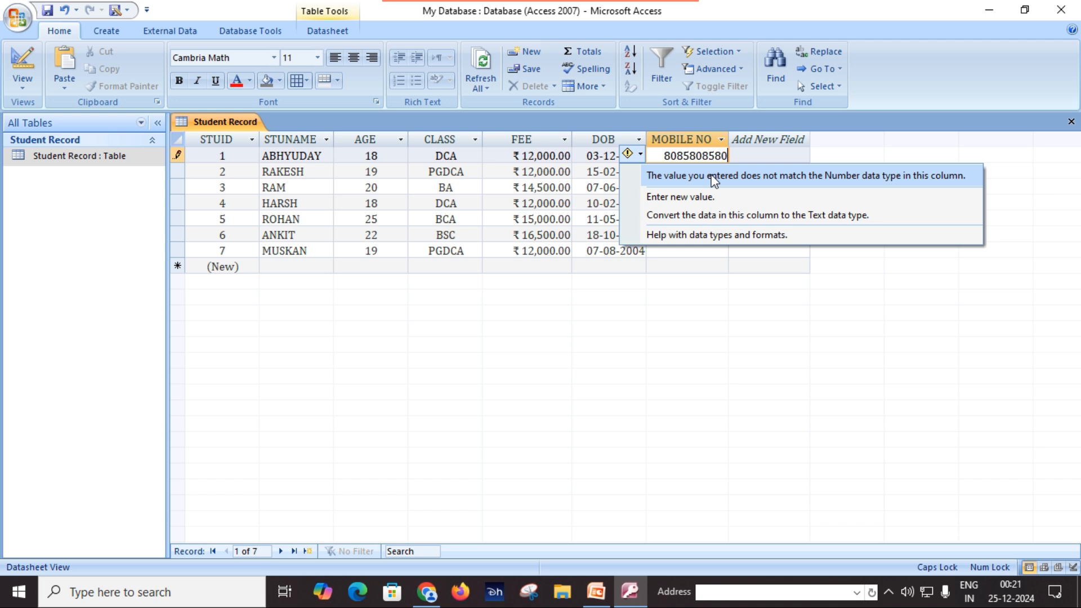
# Choose Enter new value from the data-type error options and delete the rejected number
pyautogui.click(713, 176)
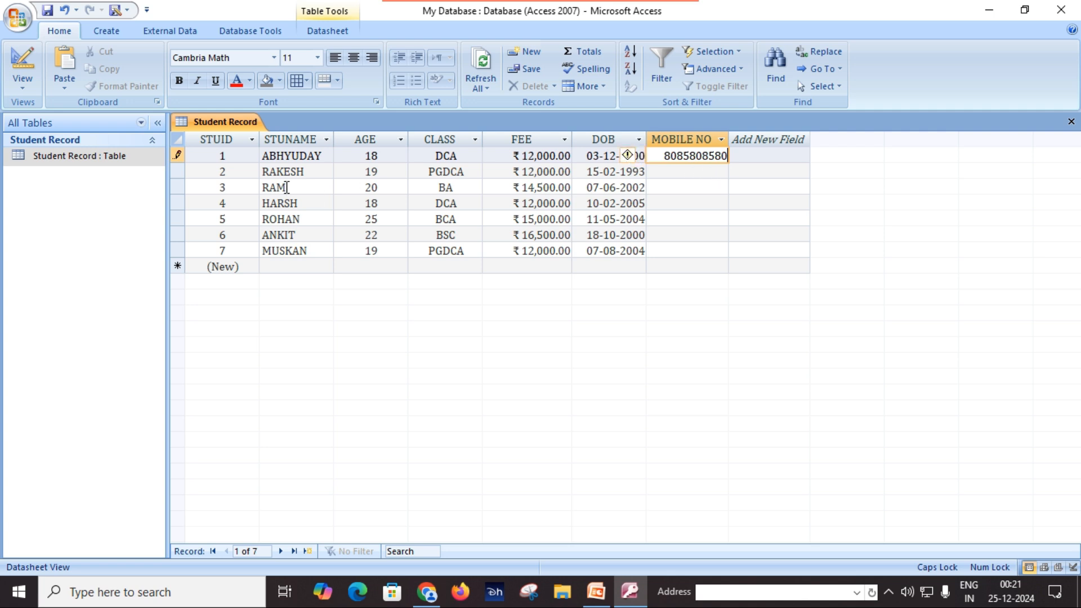
pyautogui.click(23, 82)
pyautogui.click(60, 218)
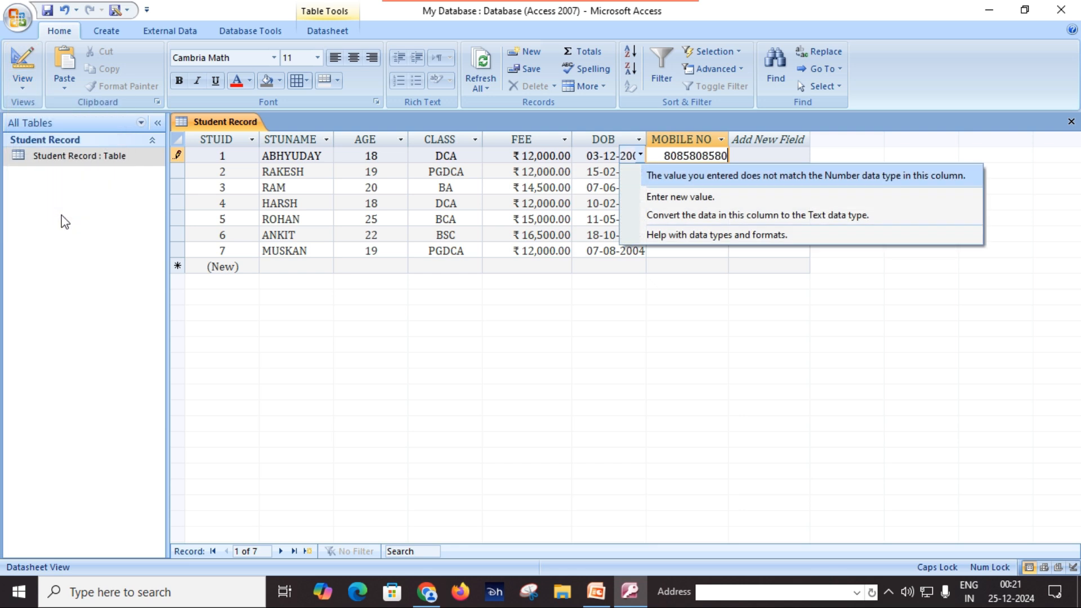
pyautogui.press('Up')
pyautogui.press('Up')
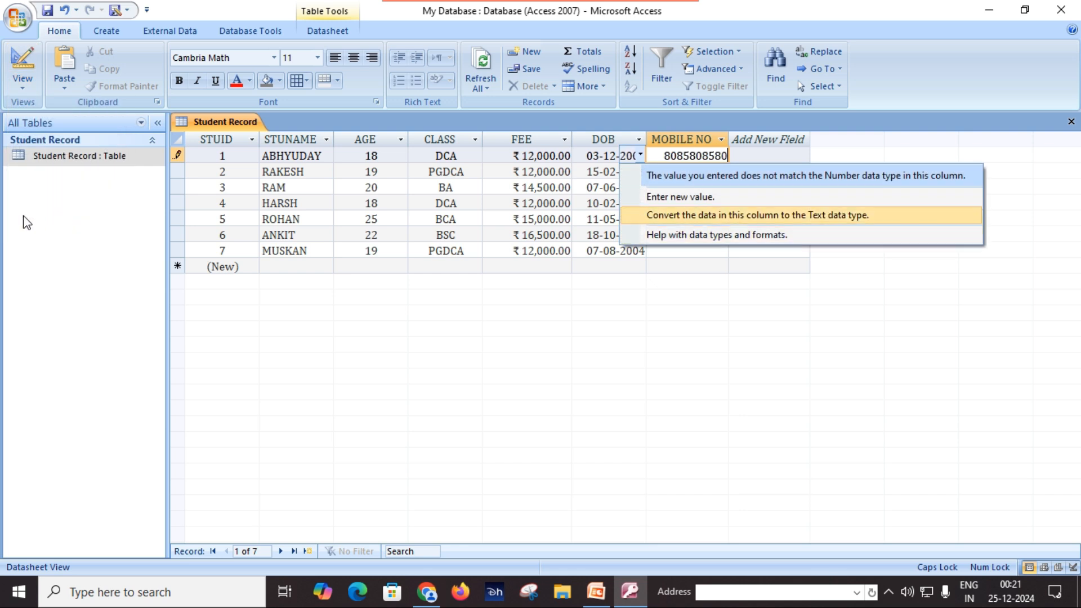
pyautogui.click(683, 196)
pyautogui.press('Delete')
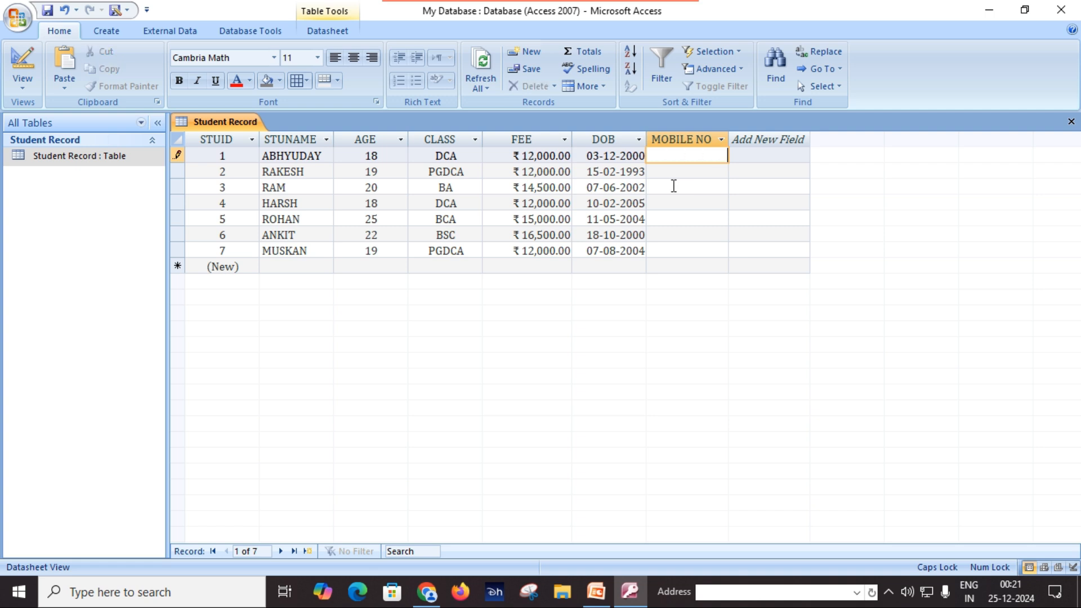
pyautogui.click(25, 81)
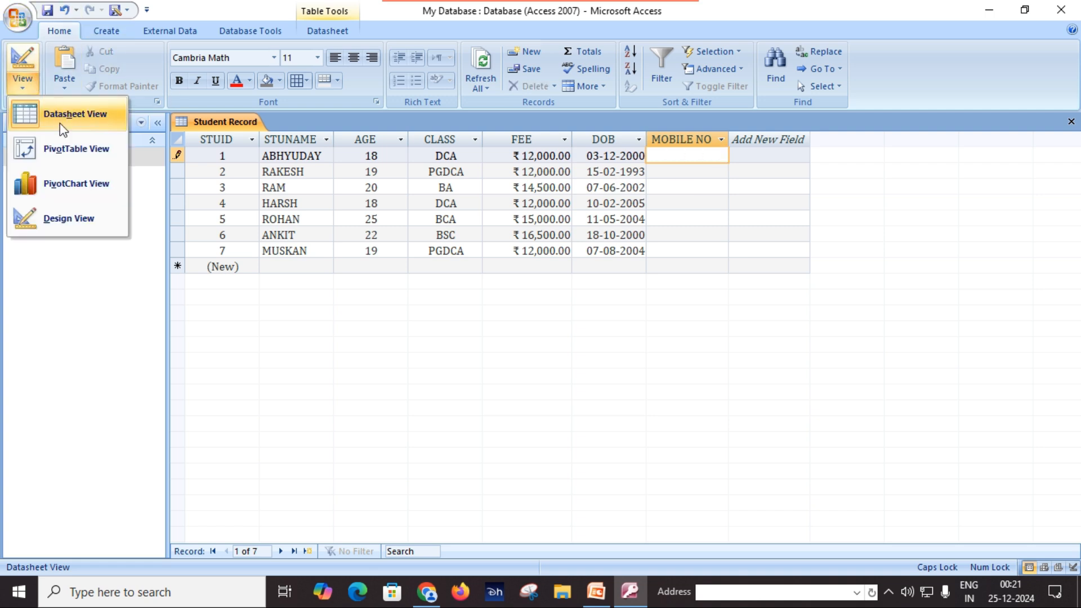
# In Design View, change MOBILE NO's Field Size from Long Integer to Double
pyautogui.click(81, 218)
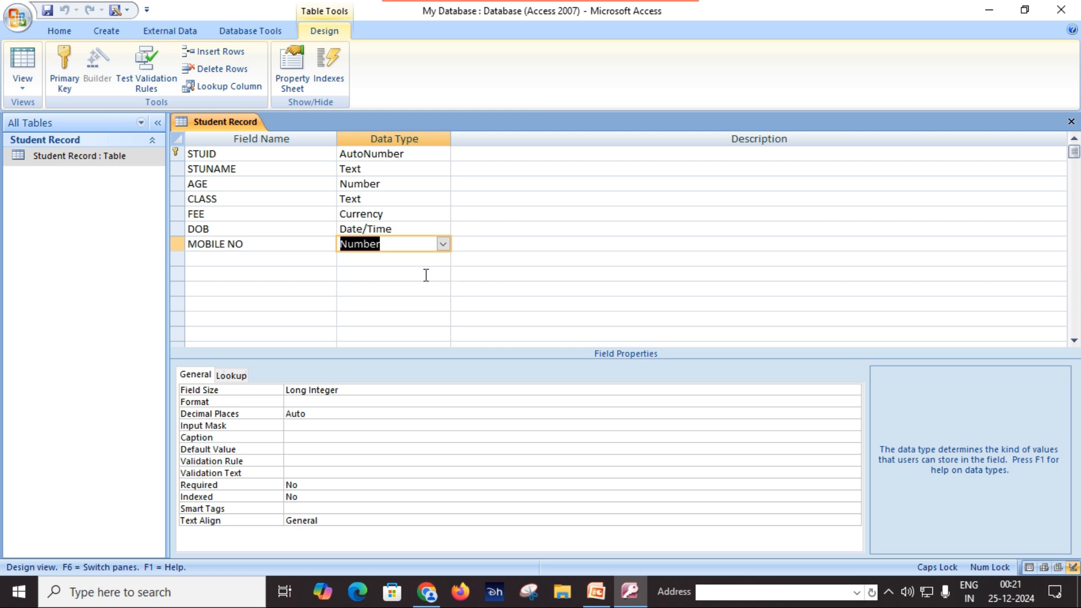
pyautogui.click(413, 242)
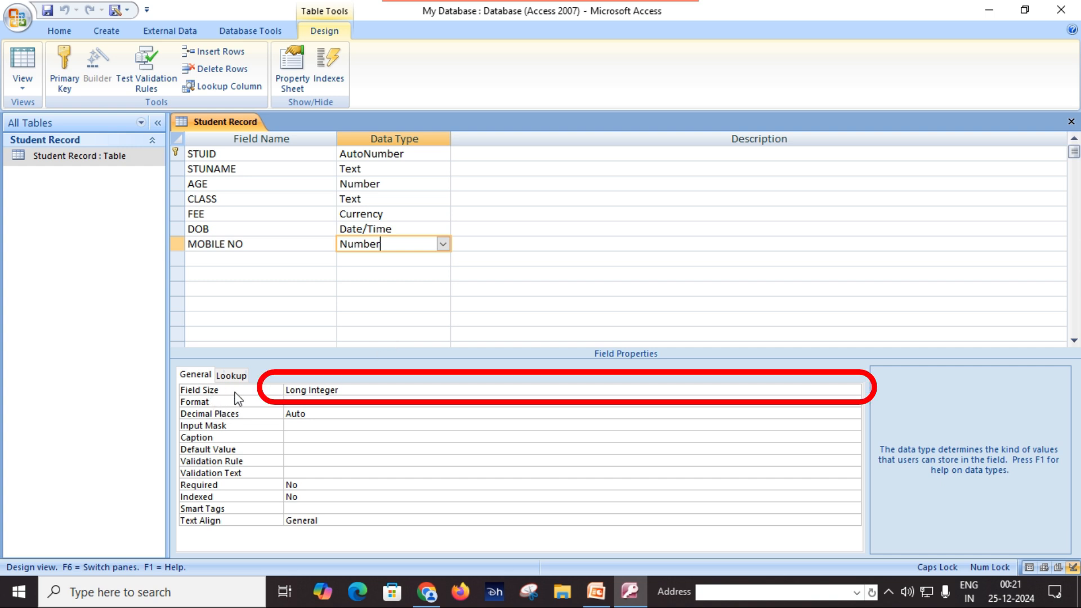
pyautogui.click(368, 391)
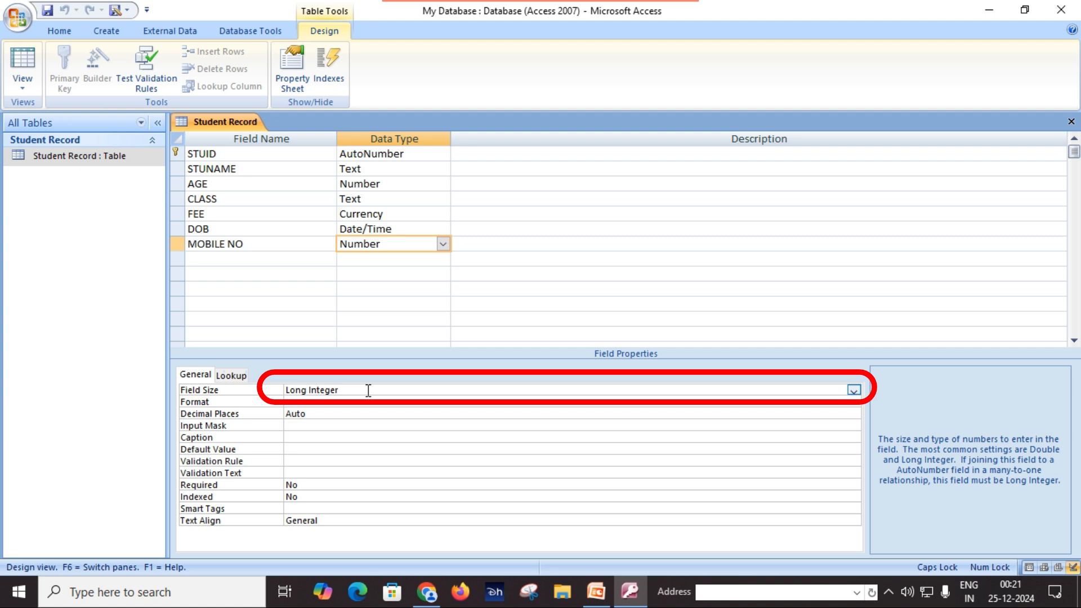
pyautogui.click(854, 390)
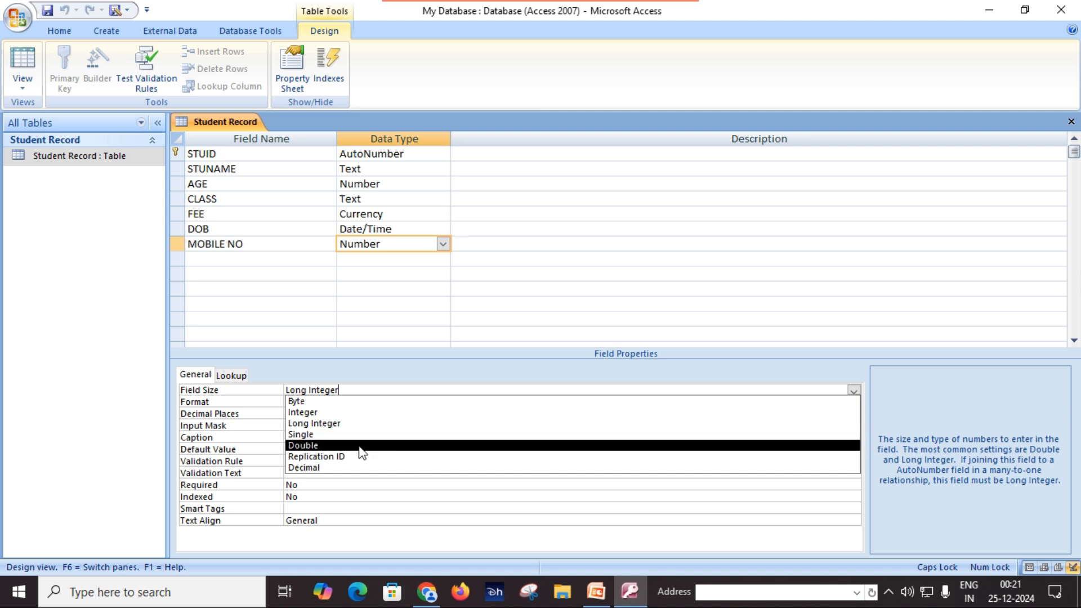
pyautogui.click(303, 445)
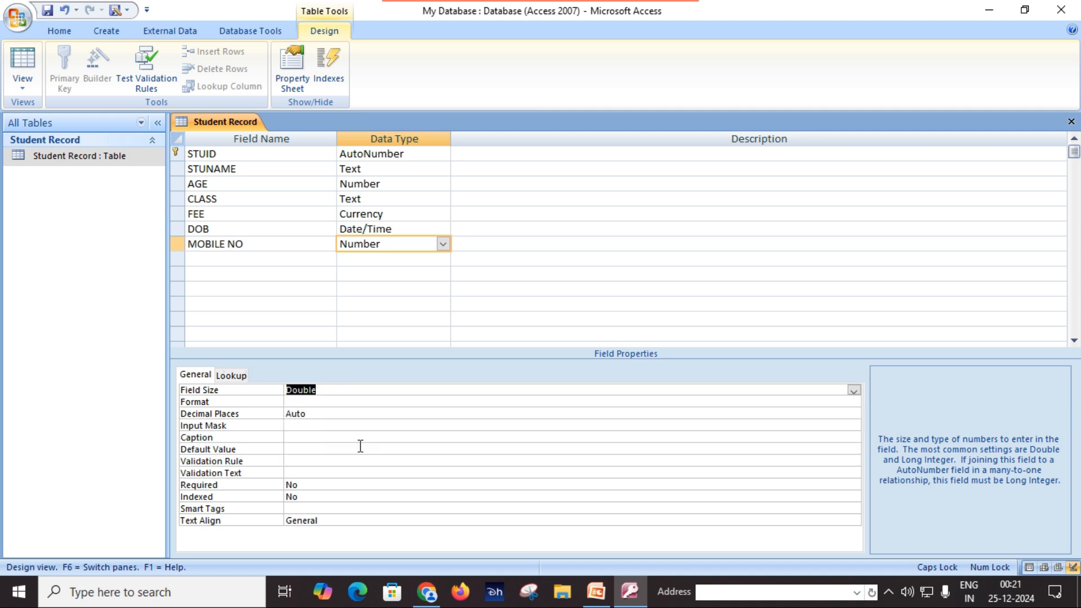
# Save the table design and switch back to Datasheet View
pyautogui.click(49, 11)
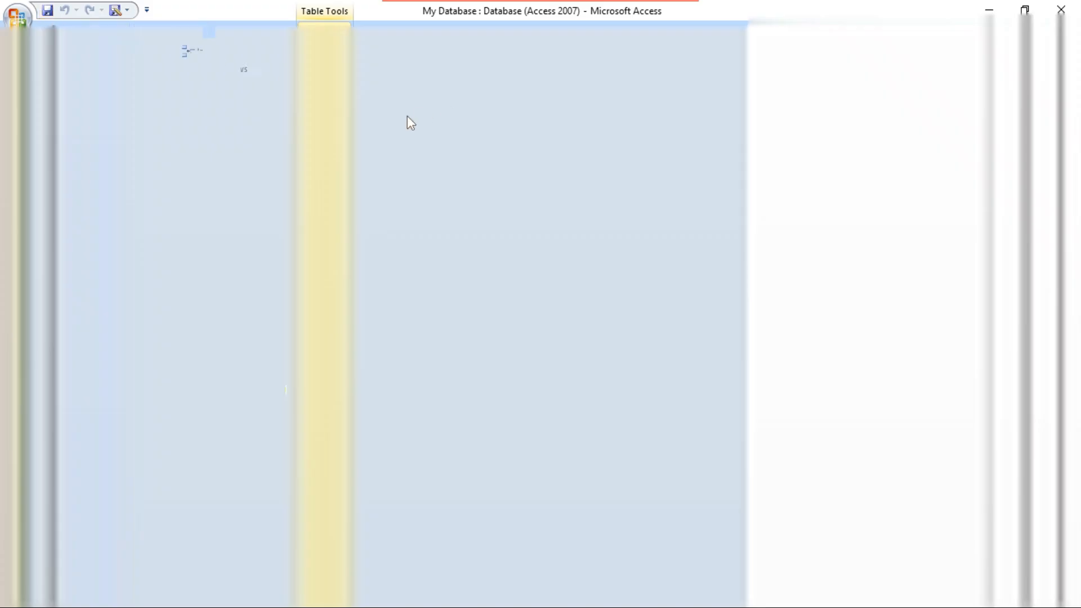
pyautogui.click(24, 79)
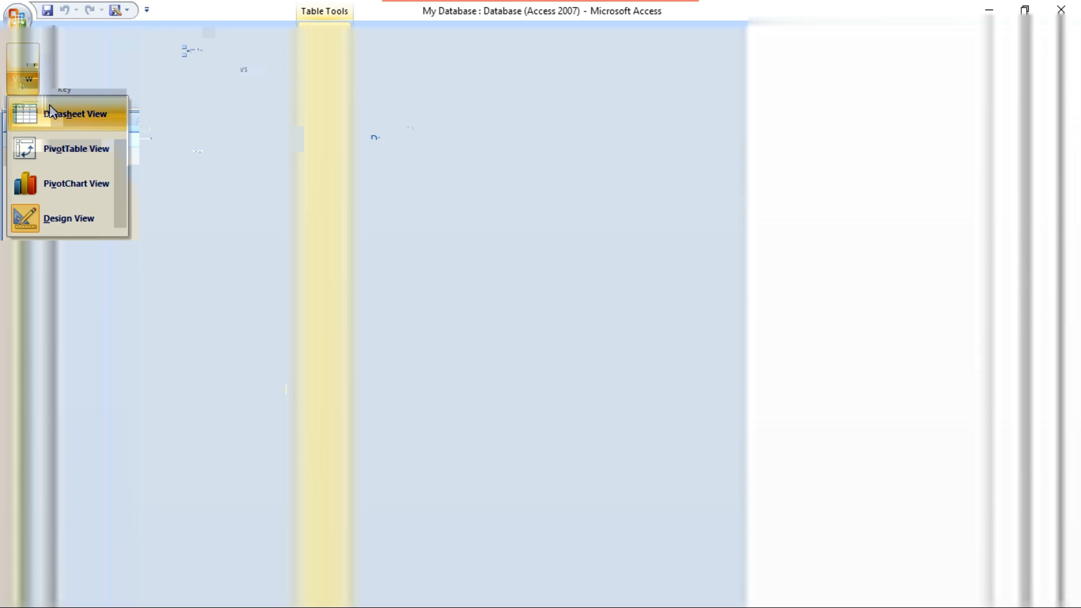
pyautogui.click(54, 115)
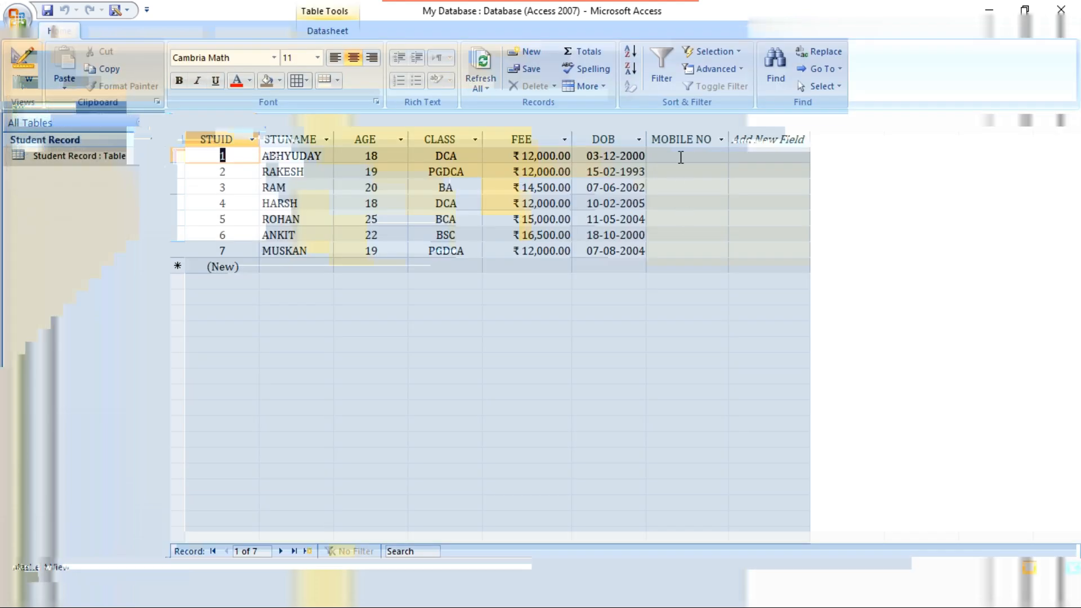
pyautogui.click(678, 156)
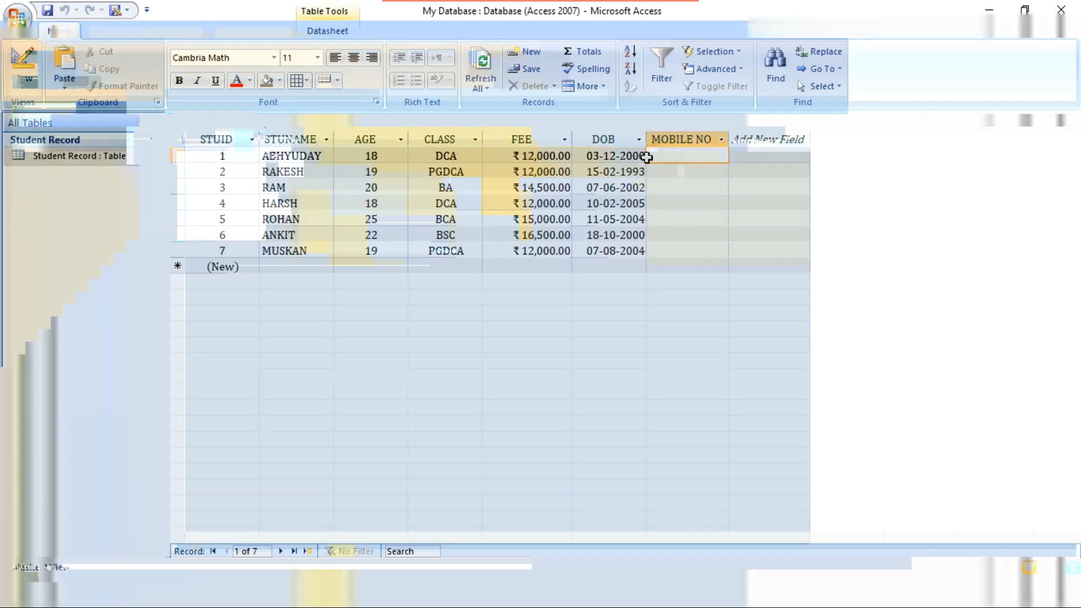
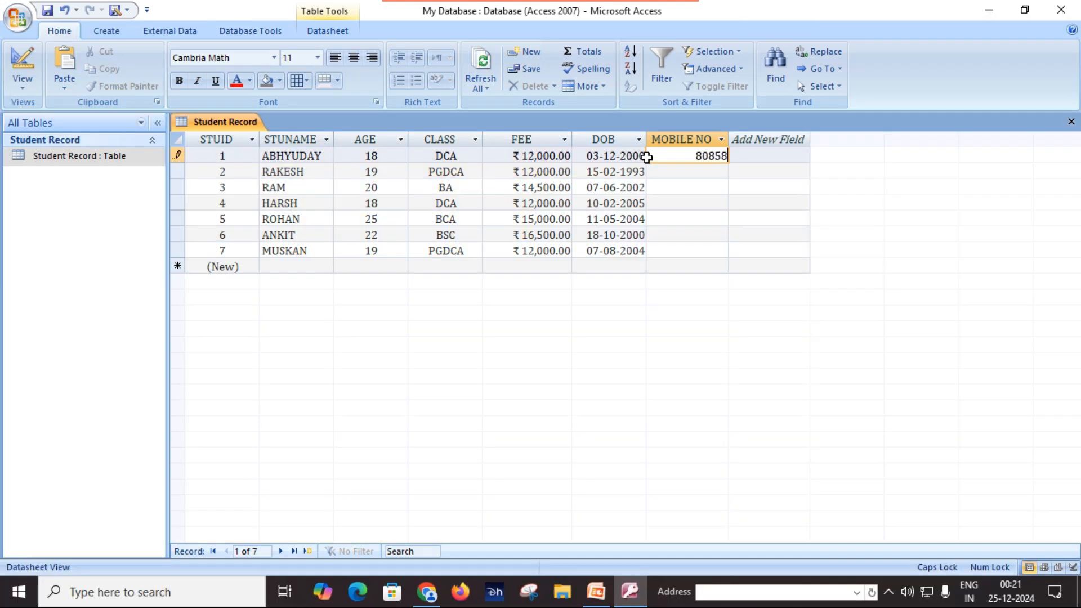
pyautogui.click(707, 172)
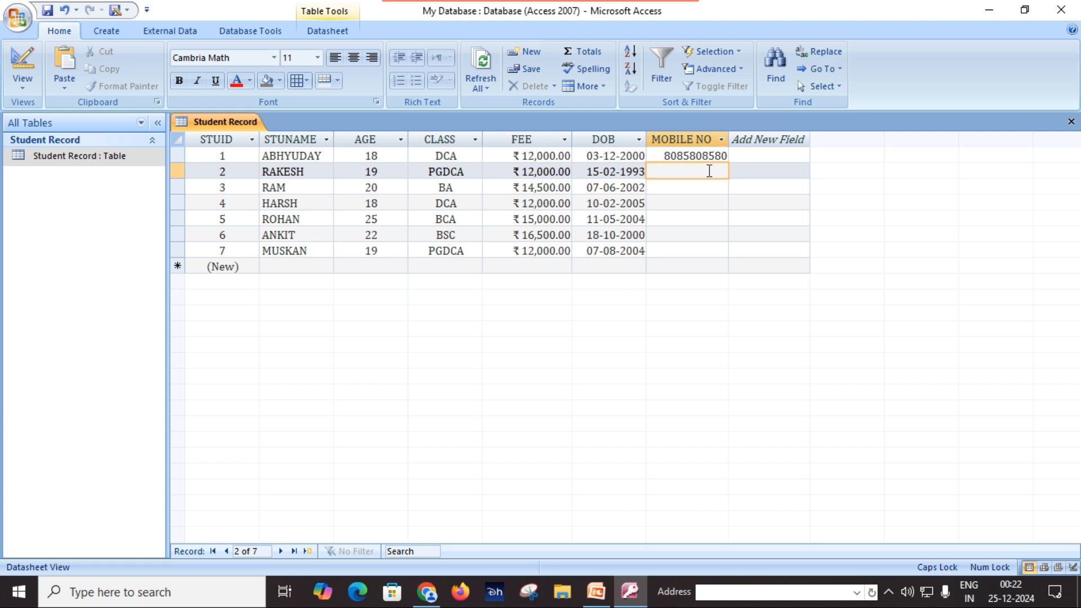
pyautogui.write('9999999999')
pyautogui.click(689, 183)
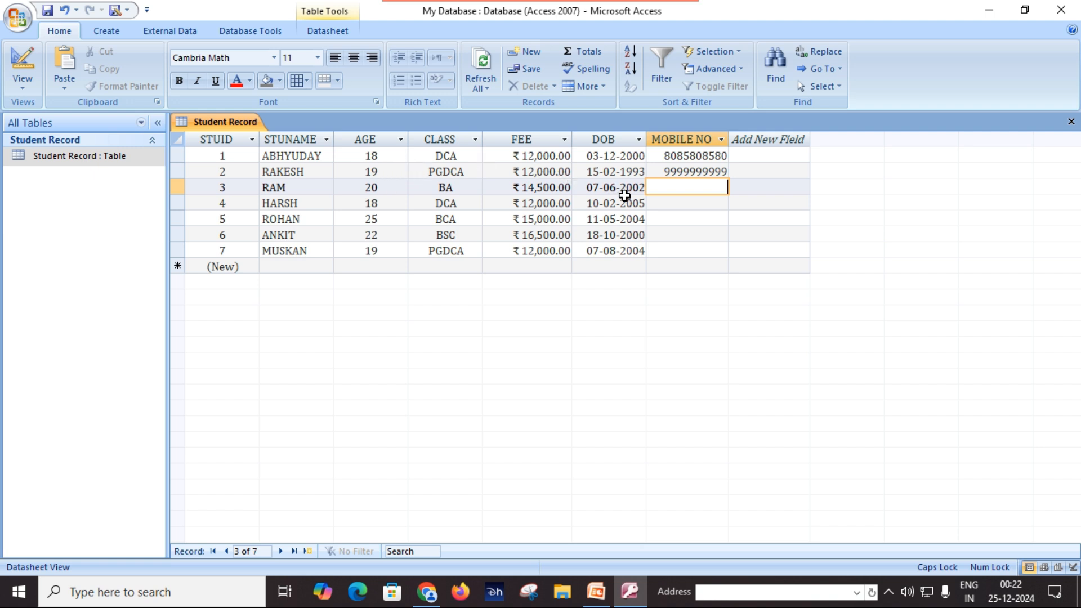
pyautogui.click(621, 234)
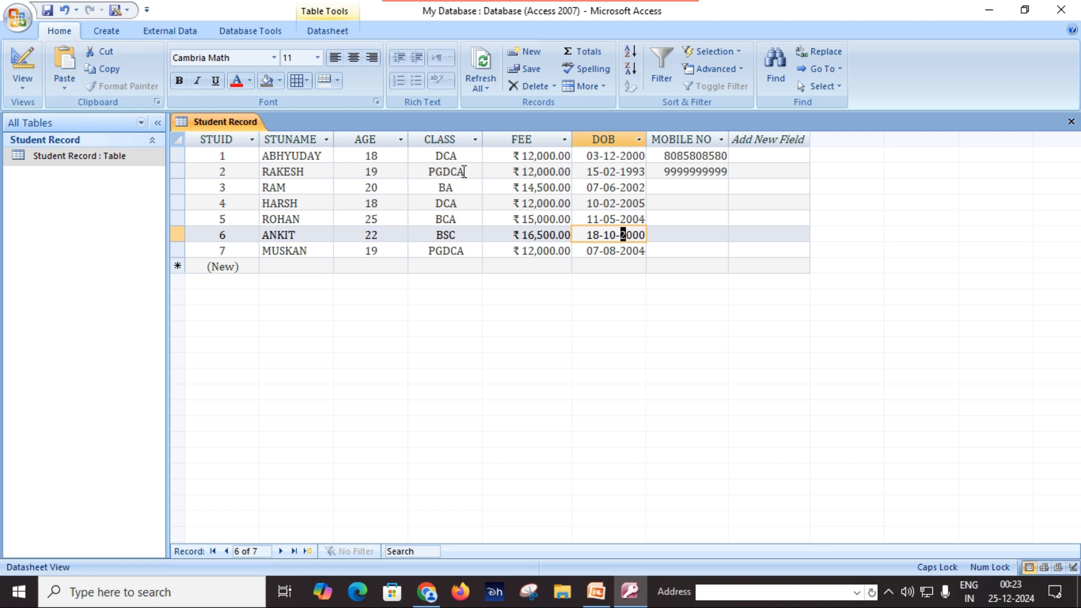
pyautogui.click(449, 140)
# Choose Delete Column on CLASS but cancel the confirmation so the column stays
pyautogui.rightClick(449, 140)
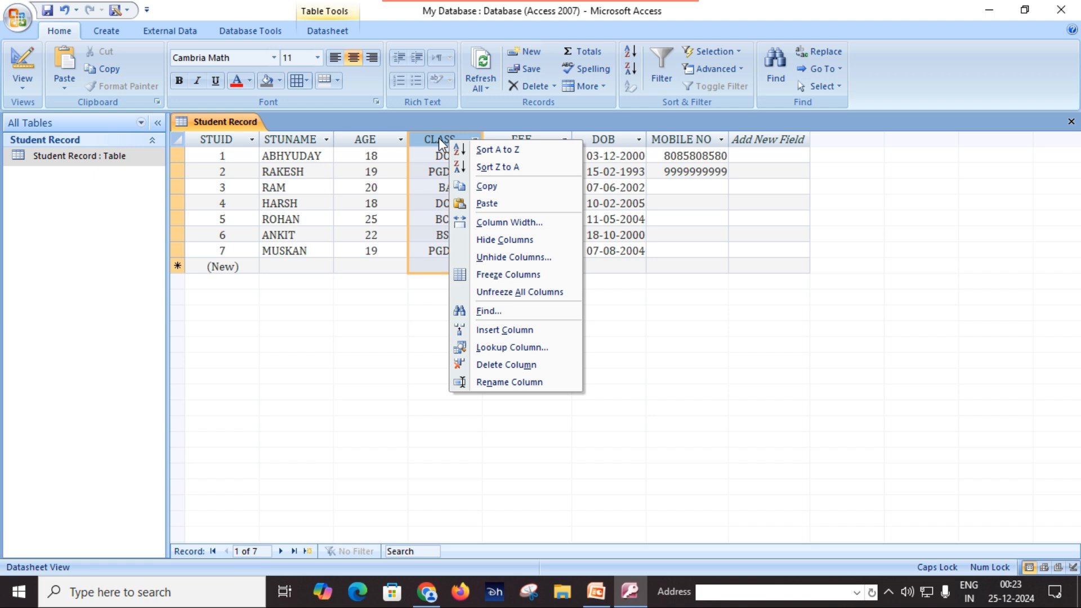
pyautogui.click(525, 366)
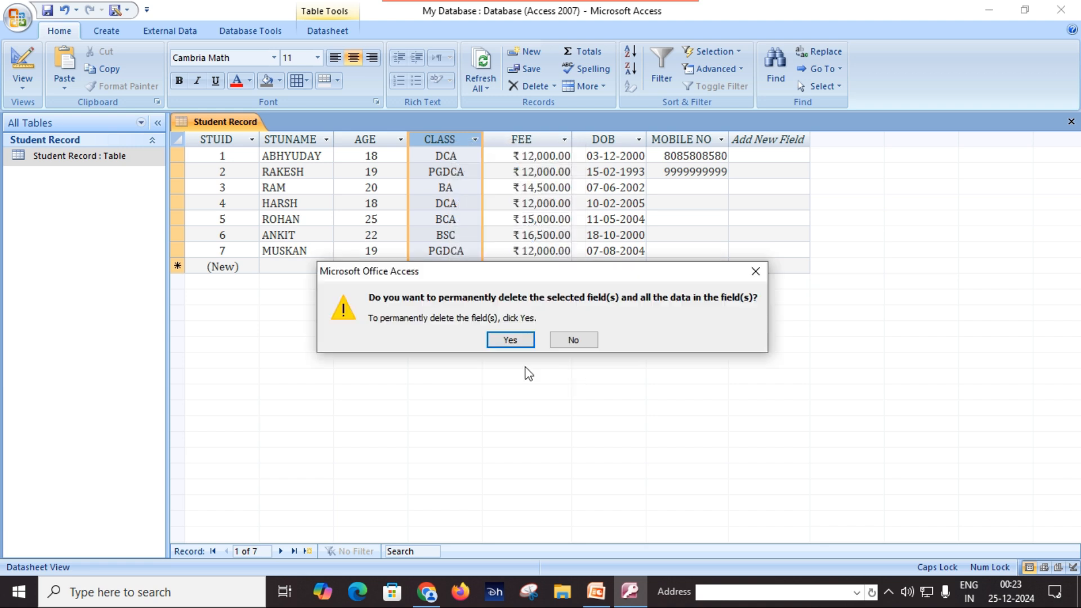
pyautogui.click(757, 274)
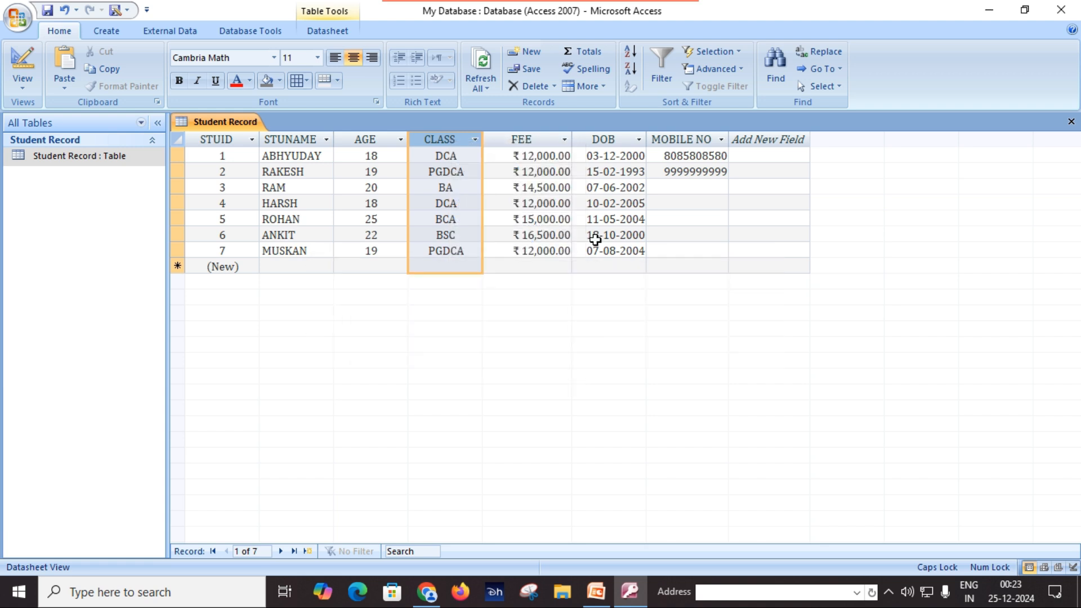
pyautogui.click(22, 85)
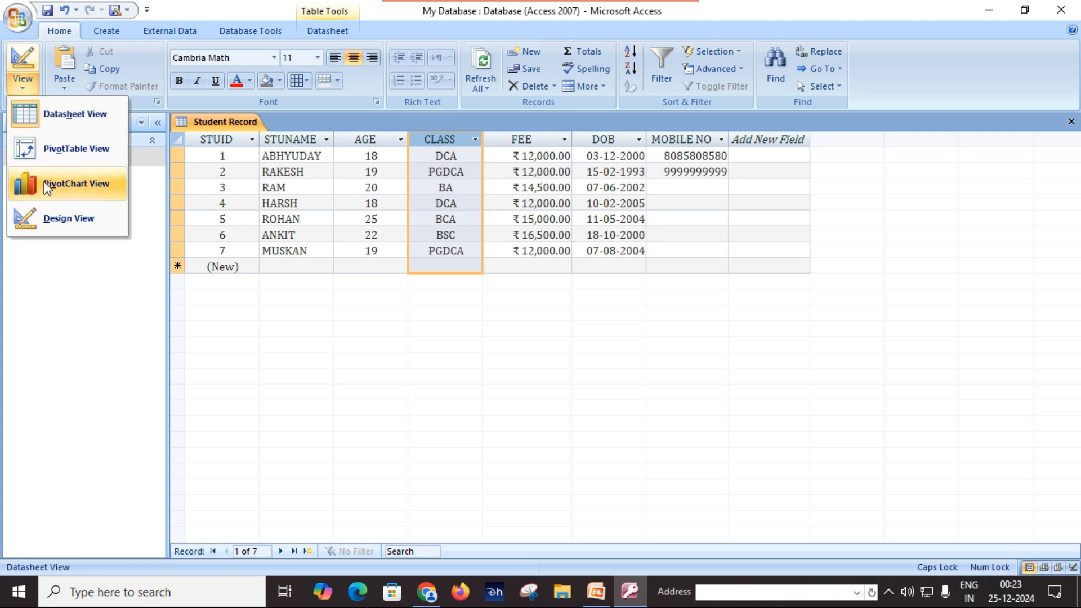
pyautogui.click(62, 219)
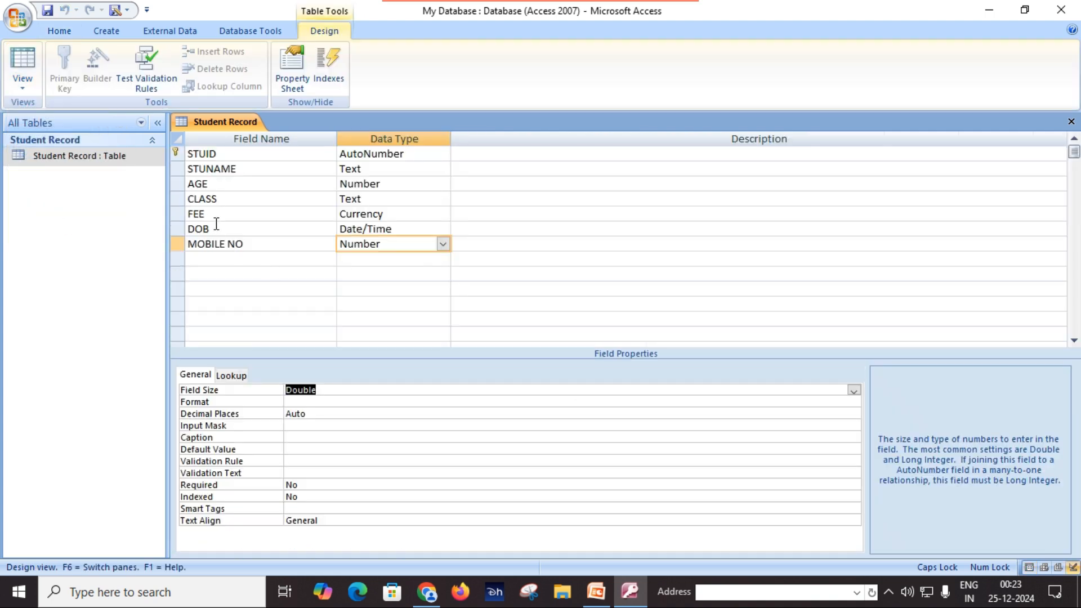
pyautogui.click(176, 200)
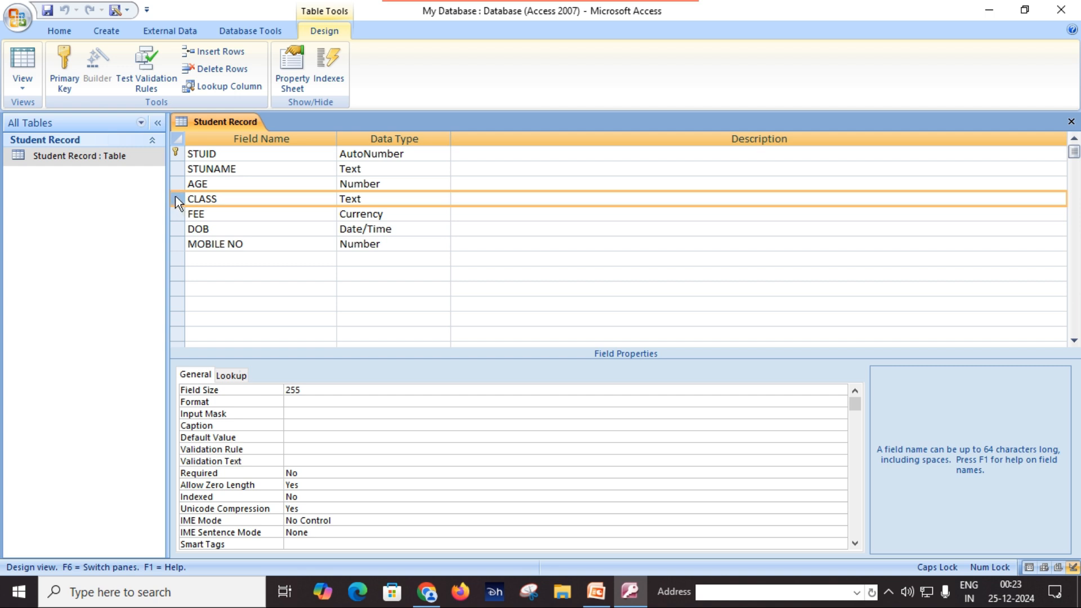
pyautogui.rightClick(181, 195)
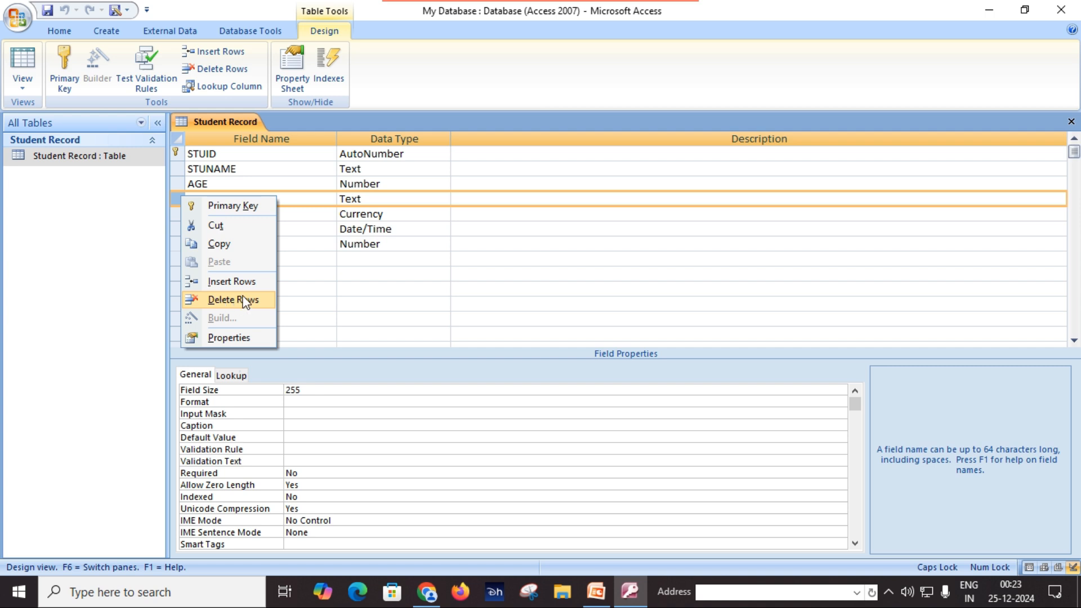
pyautogui.click(365, 287)
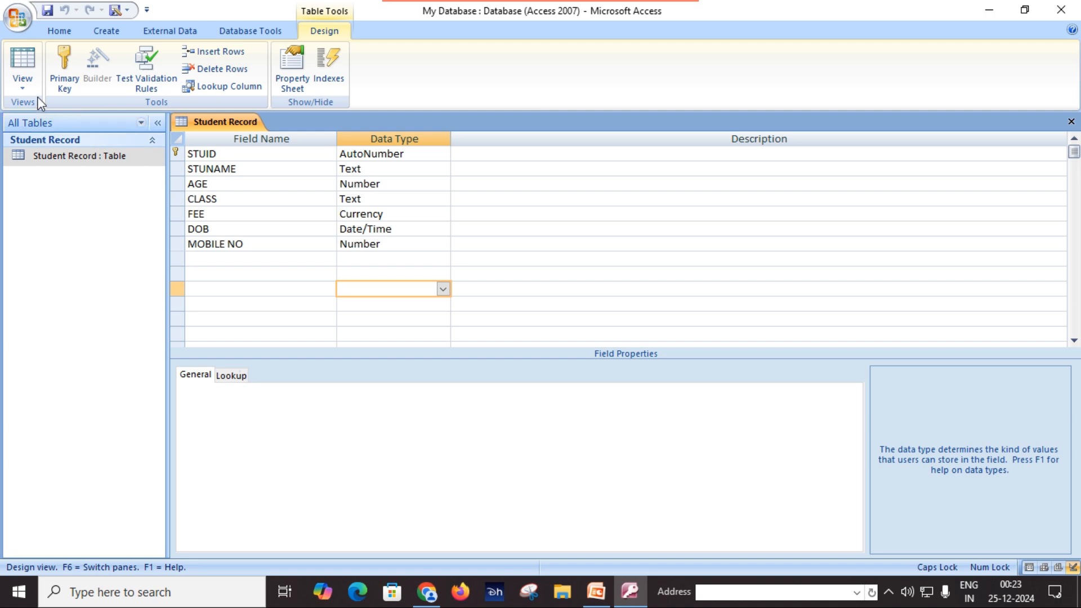
pyautogui.click(22, 82)
pyautogui.click(43, 115)
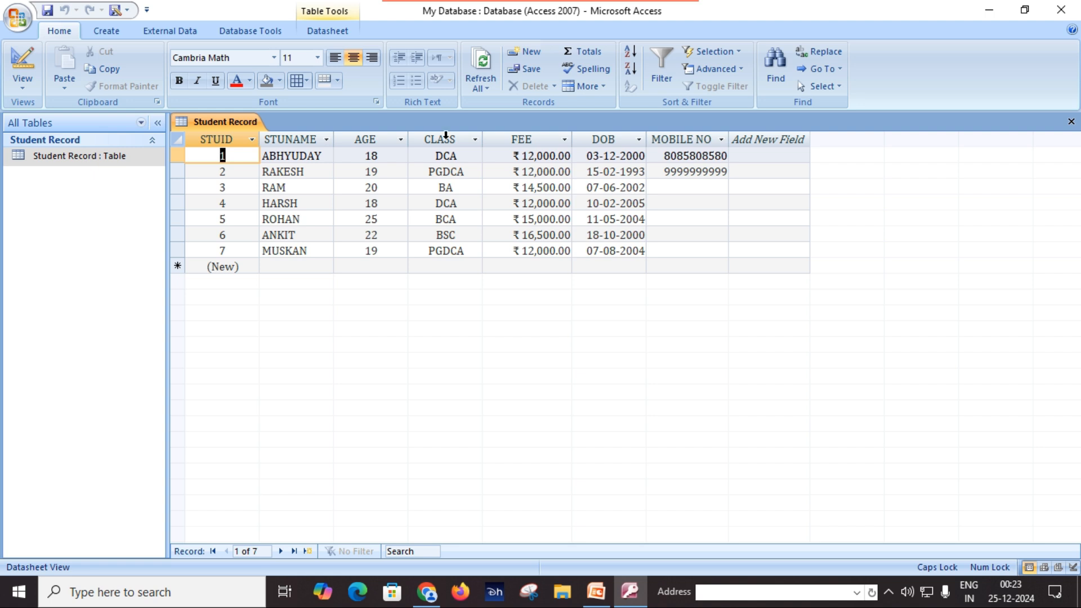
pyautogui.click(446, 136)
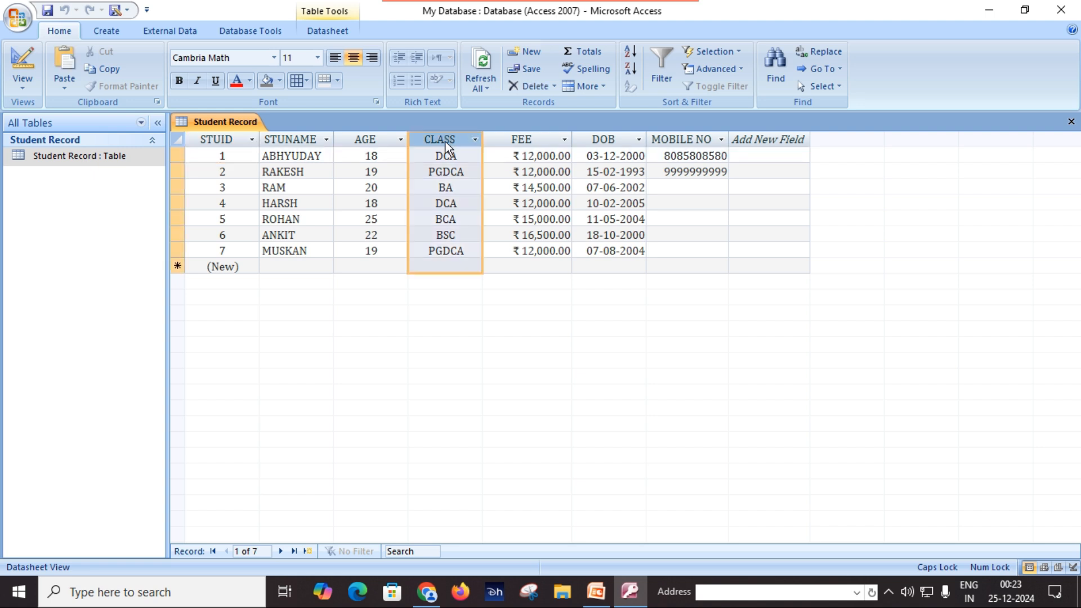
pyautogui.rightClick(448, 148)
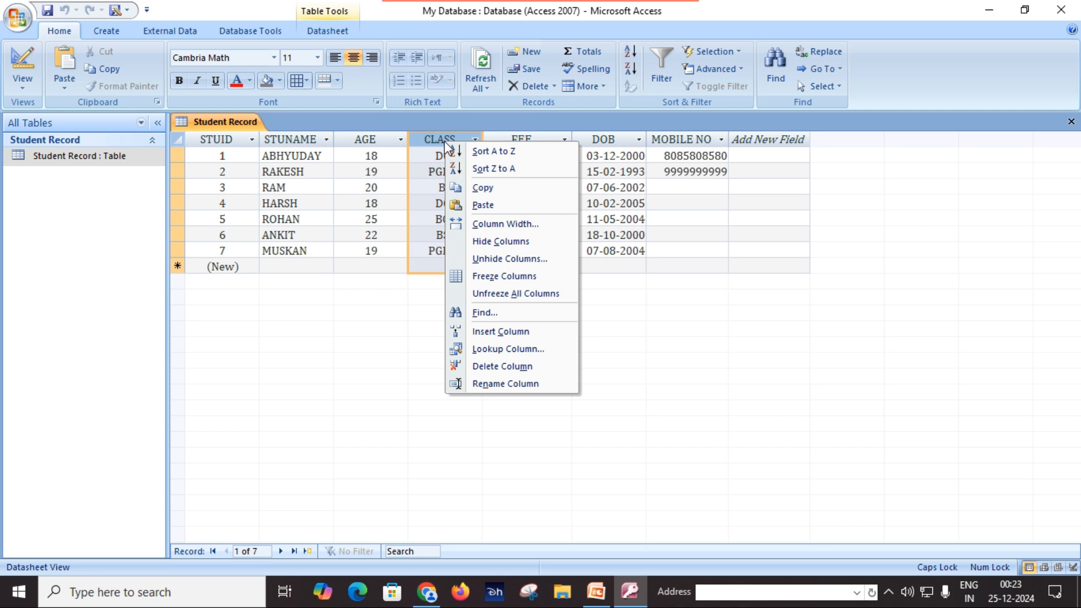
pyautogui.click(495, 366)
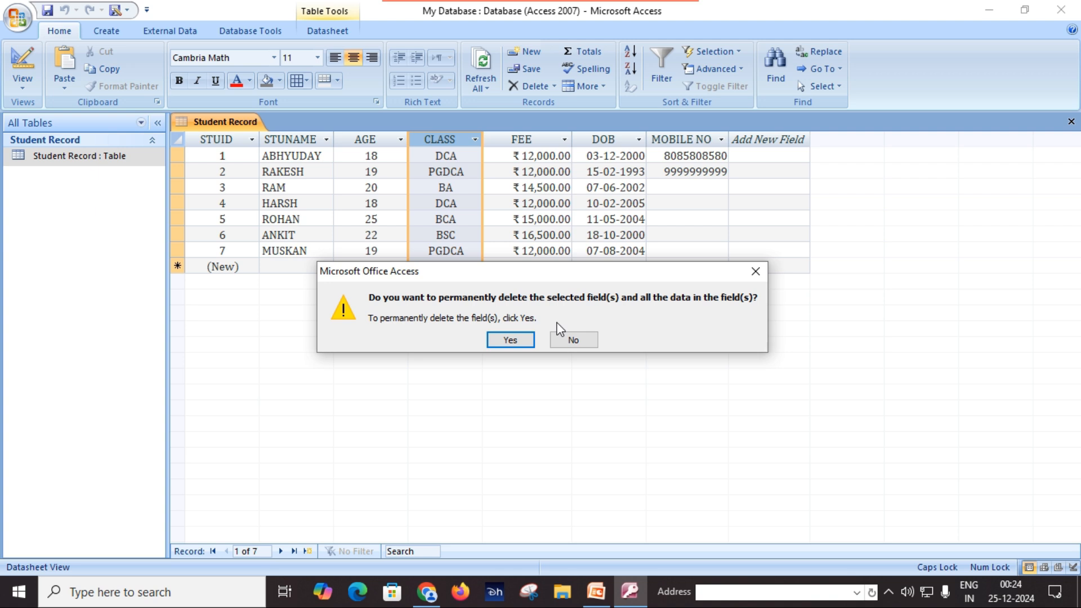
pyautogui.click(756, 271)
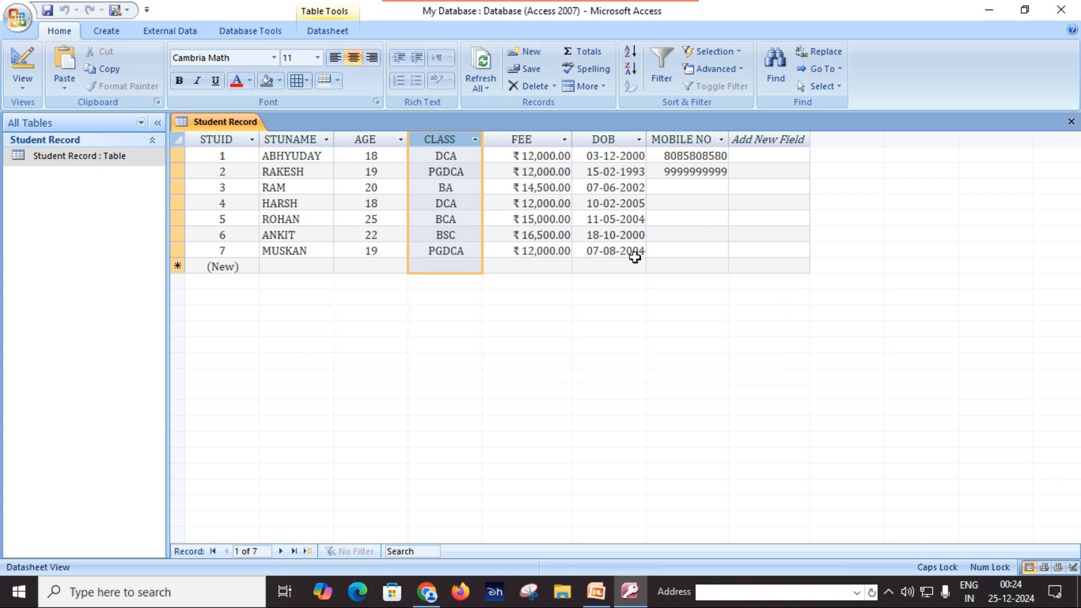
# Use Save Object As to copy the Student Record table as a table named 'Student Record1'
pyautogui.click(18, 18)
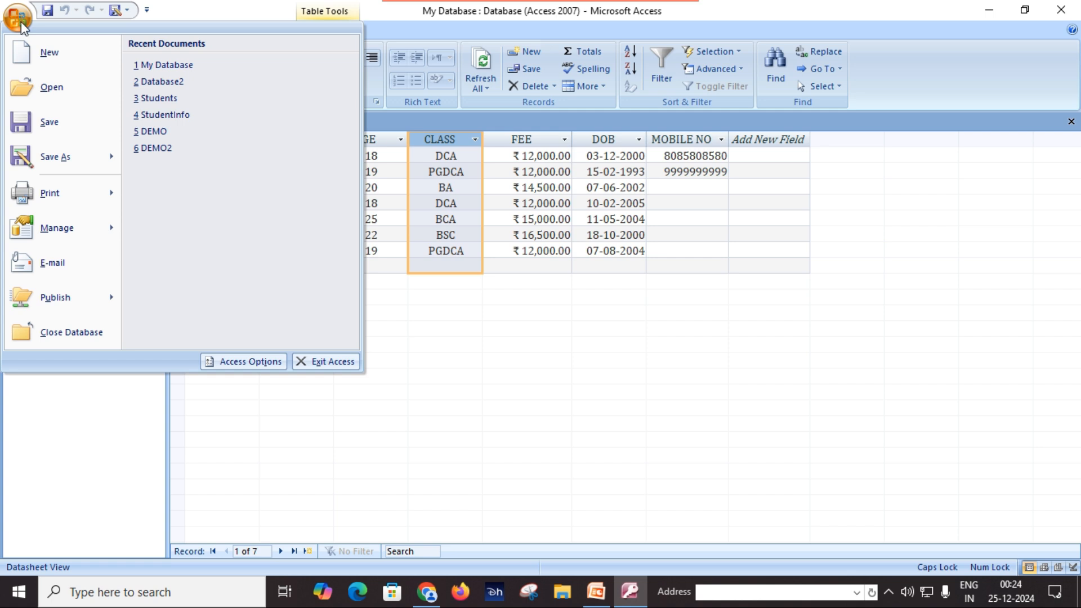
pyautogui.moveTo(73, 160)
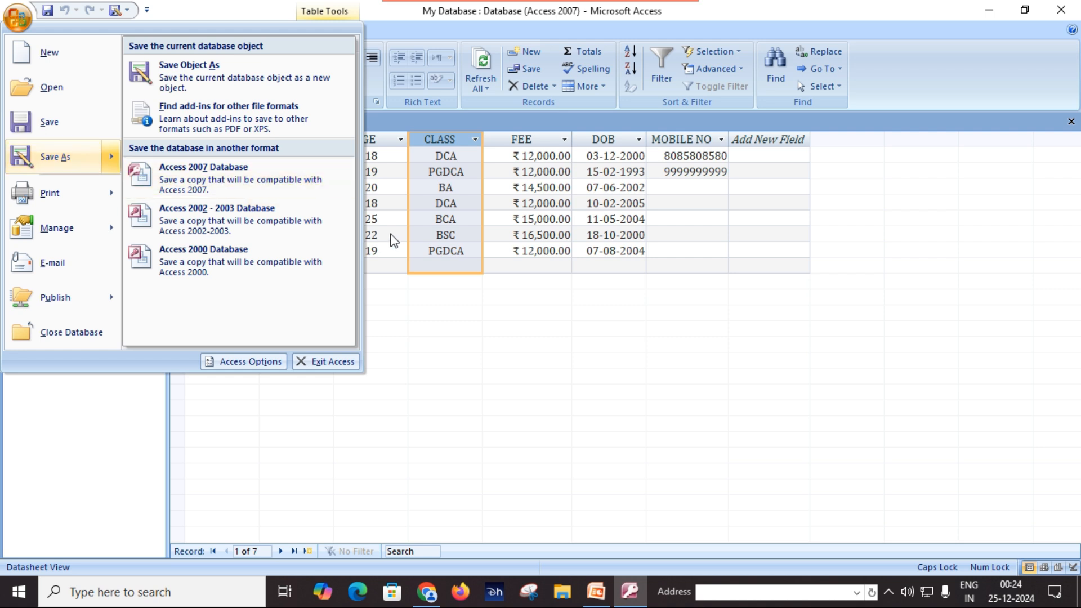
pyautogui.click(437, 215)
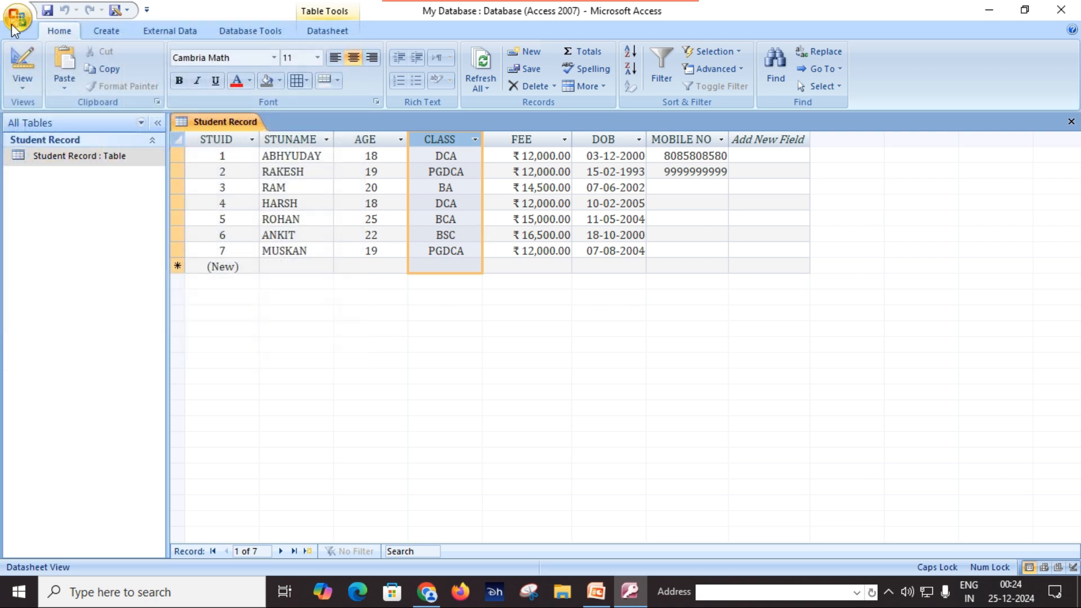
pyautogui.click(17, 18)
pyautogui.click(62, 150)
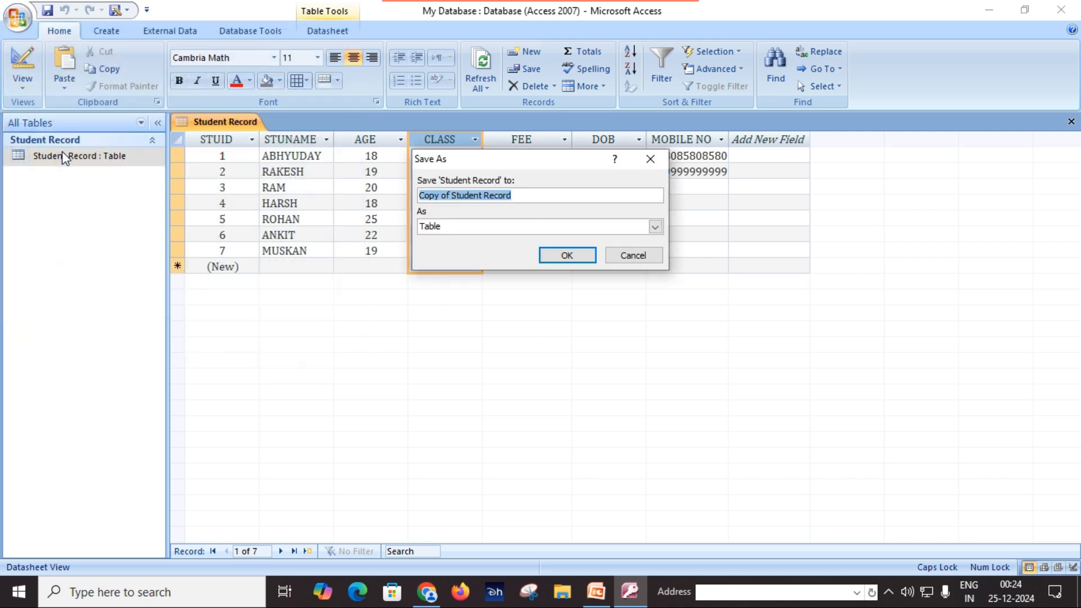
pyautogui.click(456, 197)
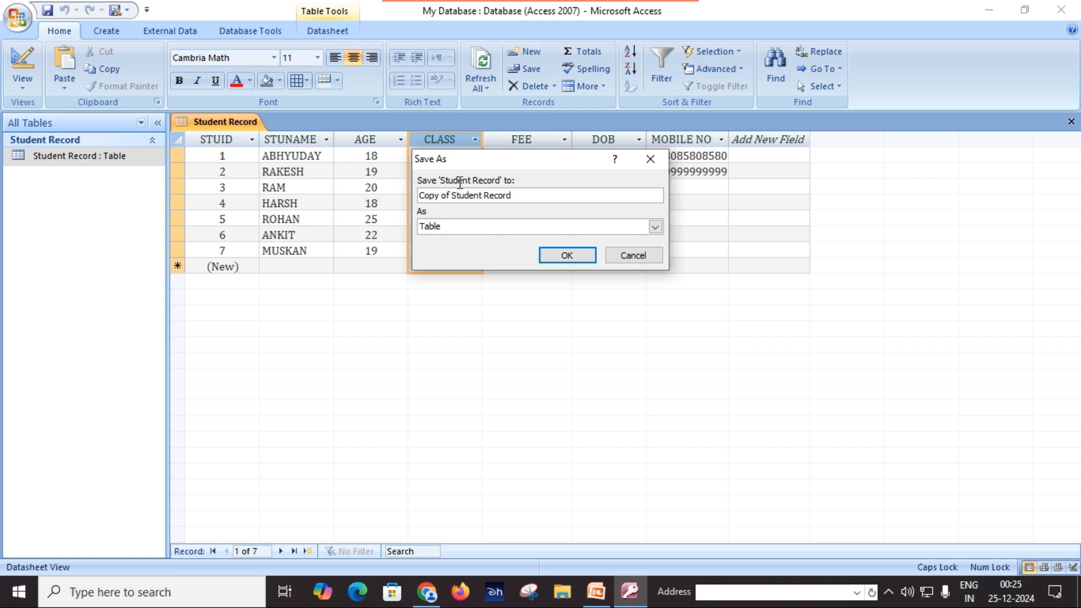
pyautogui.press('BackSpace')
pyautogui.press('BackSpace')
pyautogui.press('BackSpace')
pyautogui.press('BackSpace')
pyautogui.press('BackSpace')
pyautogui.press('BackSpace')
pyautogui.press('BackSpace')
pyautogui.press('BackSpace')
pyautogui.click(483, 196)
pyautogui.write('1')
pyautogui.click(569, 255)
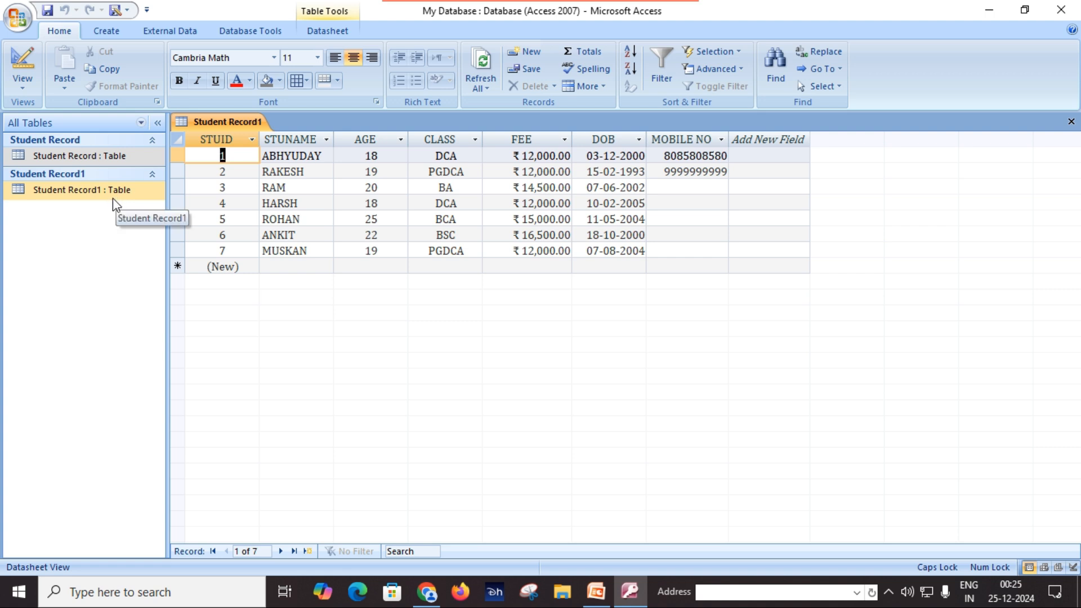
pyautogui.doubleClick(128, 158)
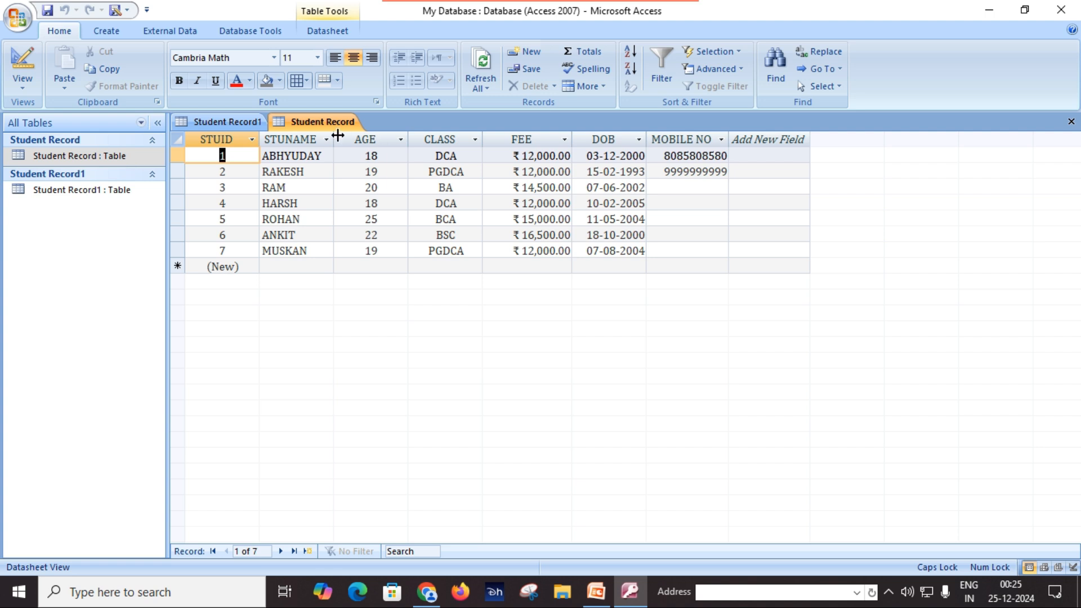
pyautogui.click(213, 118)
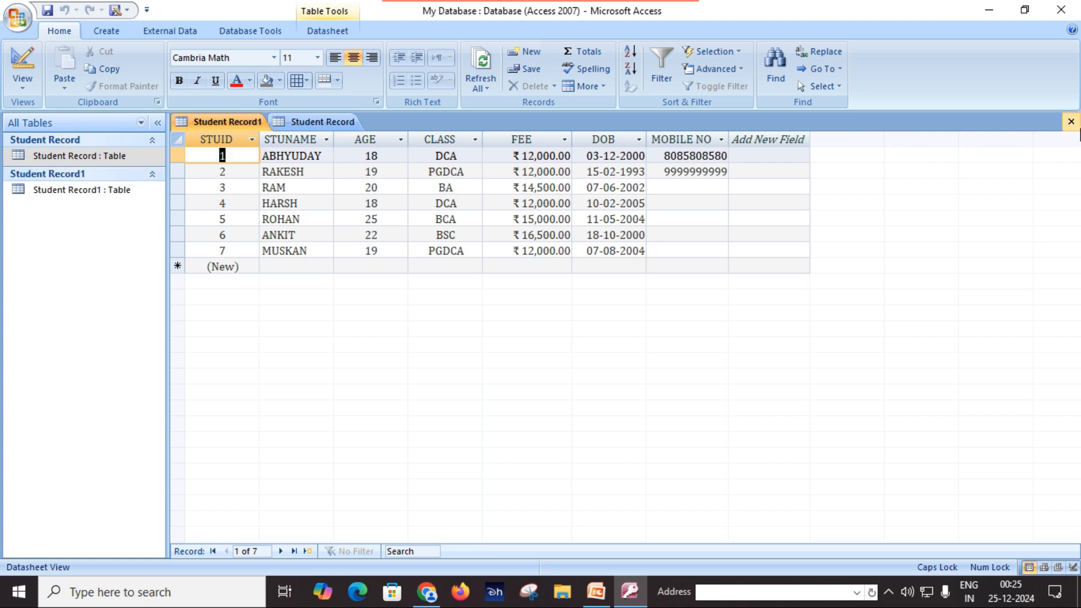
pyautogui.click(1071, 122)
pyautogui.click(1071, 121)
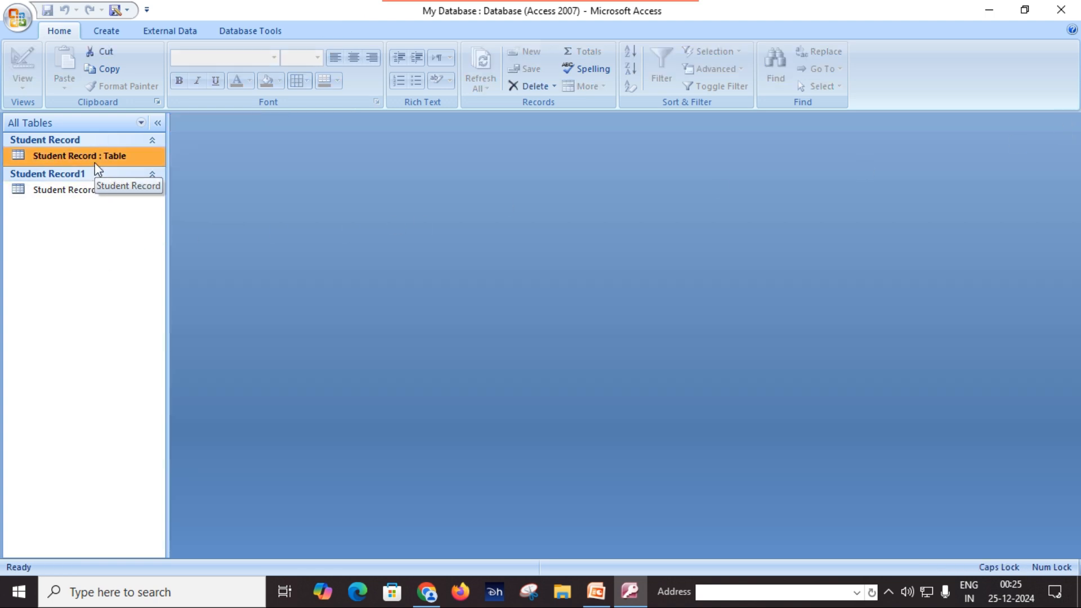
pyautogui.doubleClick(80, 195)
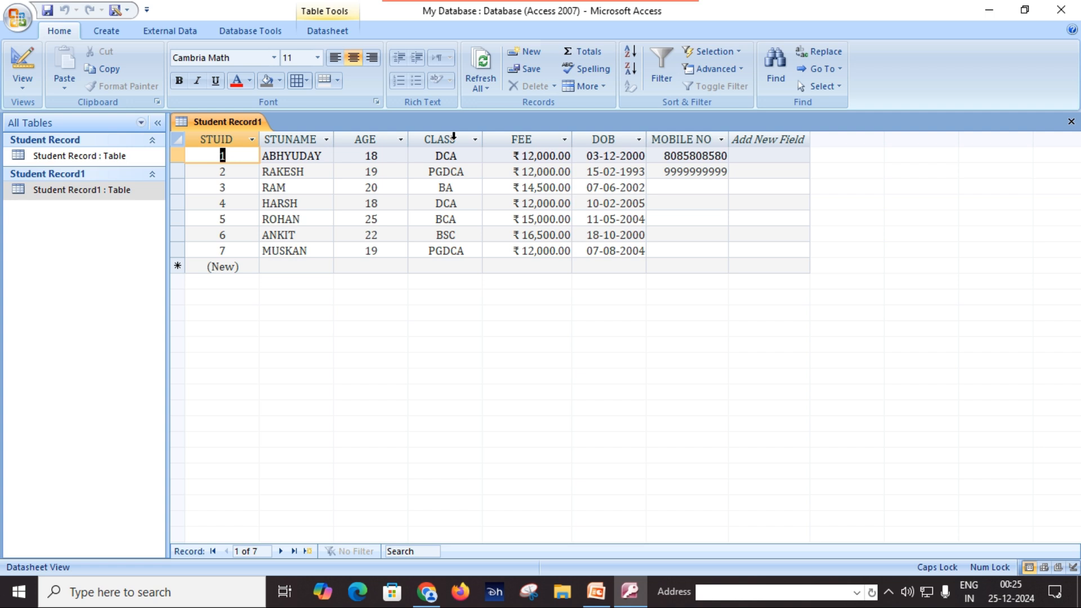
# Delete the CLASS column from Student Record1, confirming with Yes
pyautogui.click(454, 138)
pyautogui.rightClick(454, 138)
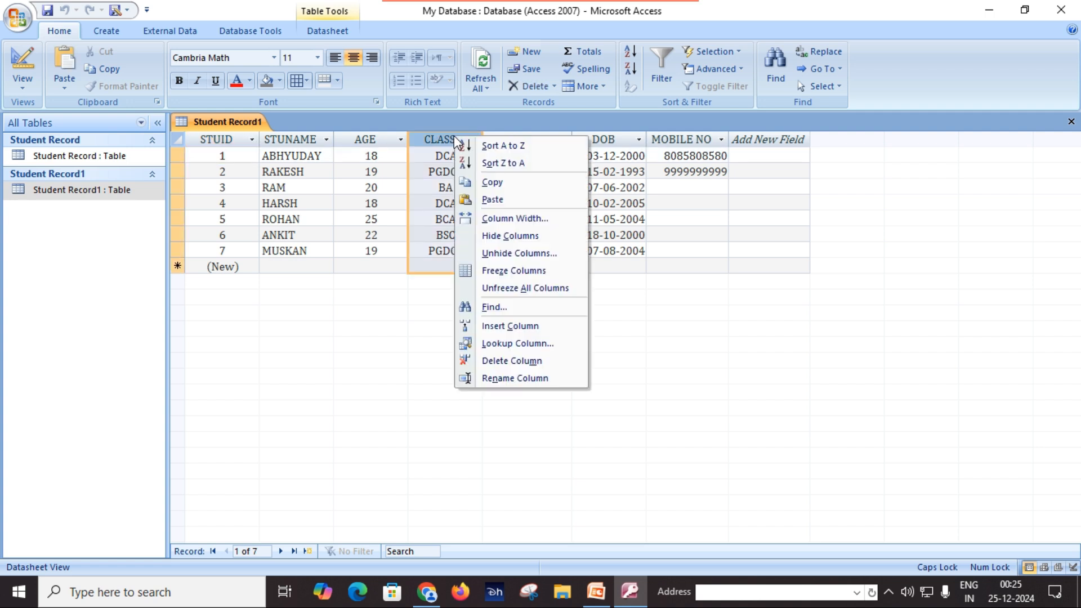
pyautogui.click(518, 363)
pyautogui.click(507, 340)
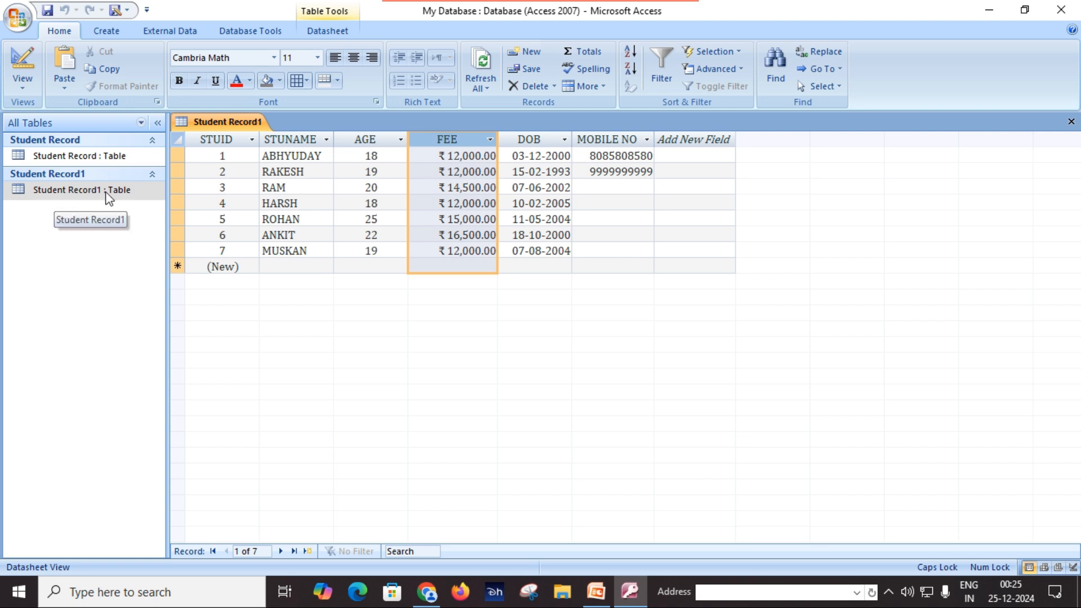
# Open the original Student Record table to compare its CLASS column, then close it
pyautogui.doubleClick(127, 163)
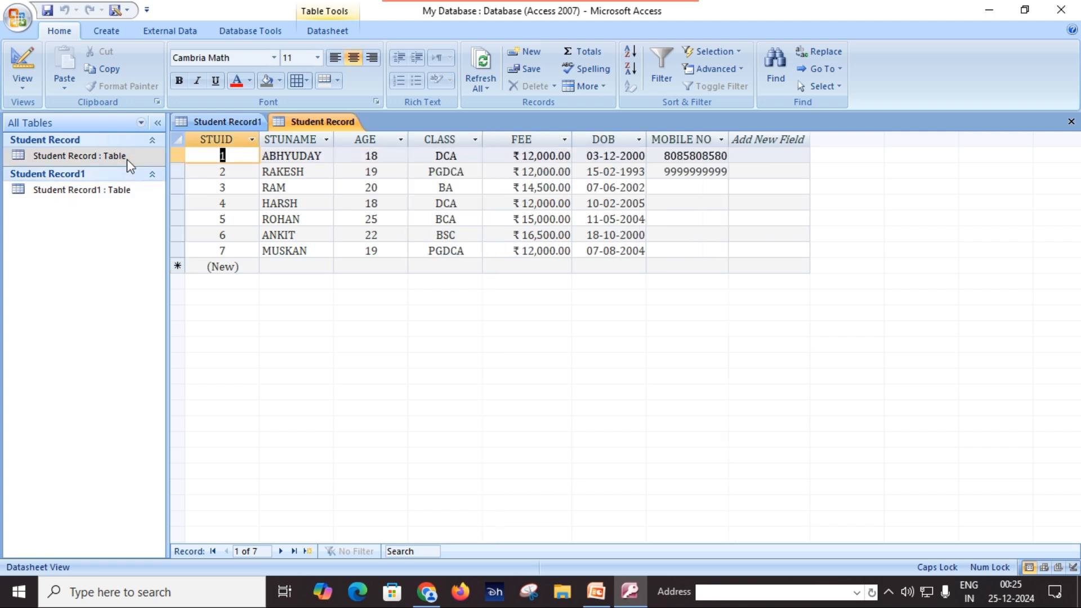
pyautogui.rightClick(316, 121)
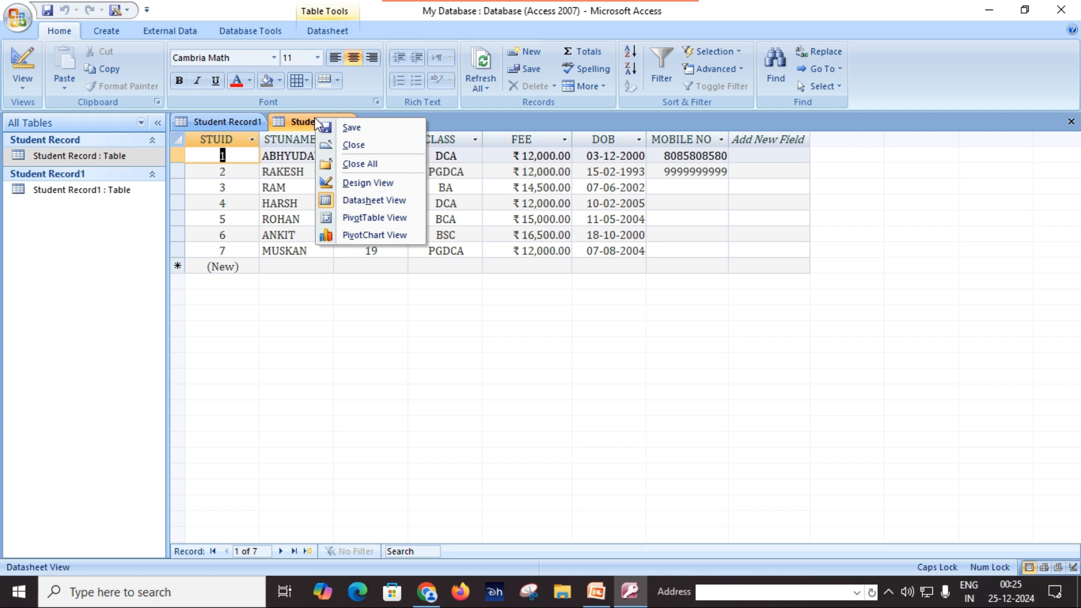
pyautogui.click(338, 146)
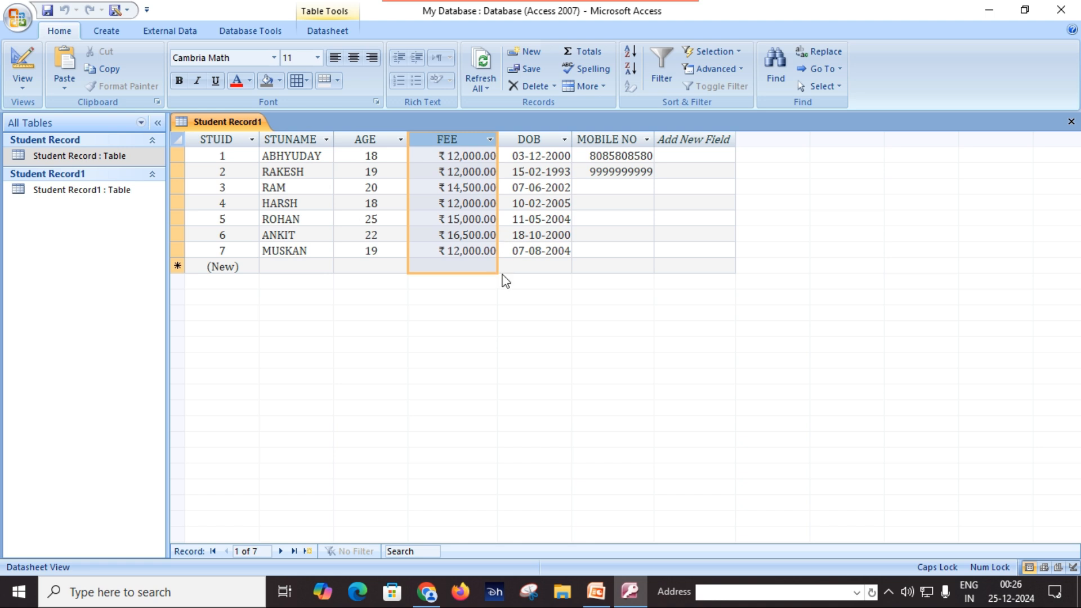
# Select each of the seven student rows in turn, then click into records 3 and 2's names
pyautogui.click(354, 237)
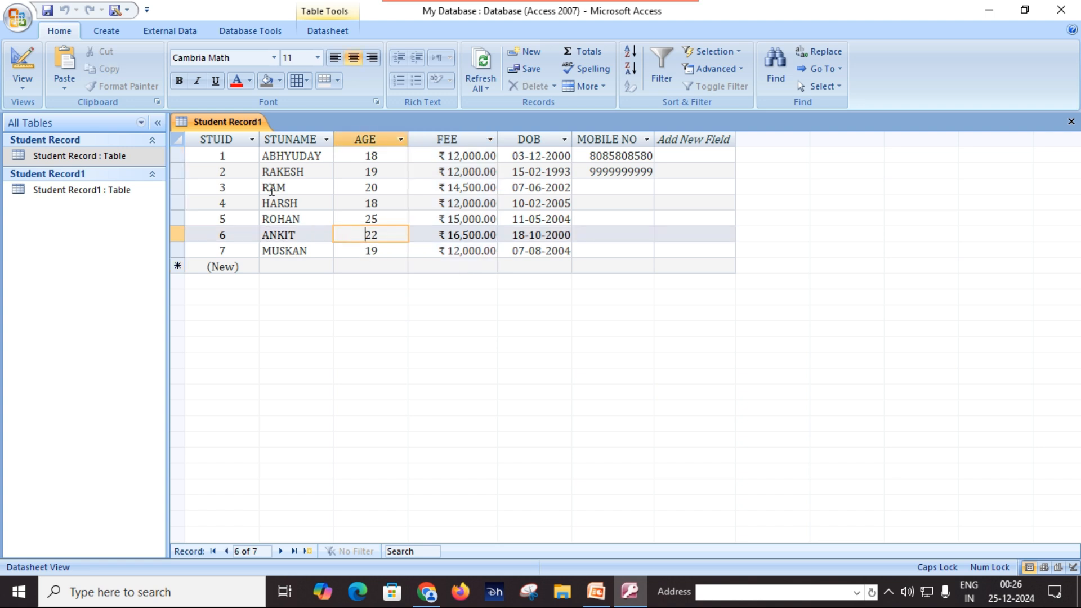
pyautogui.click(175, 156)
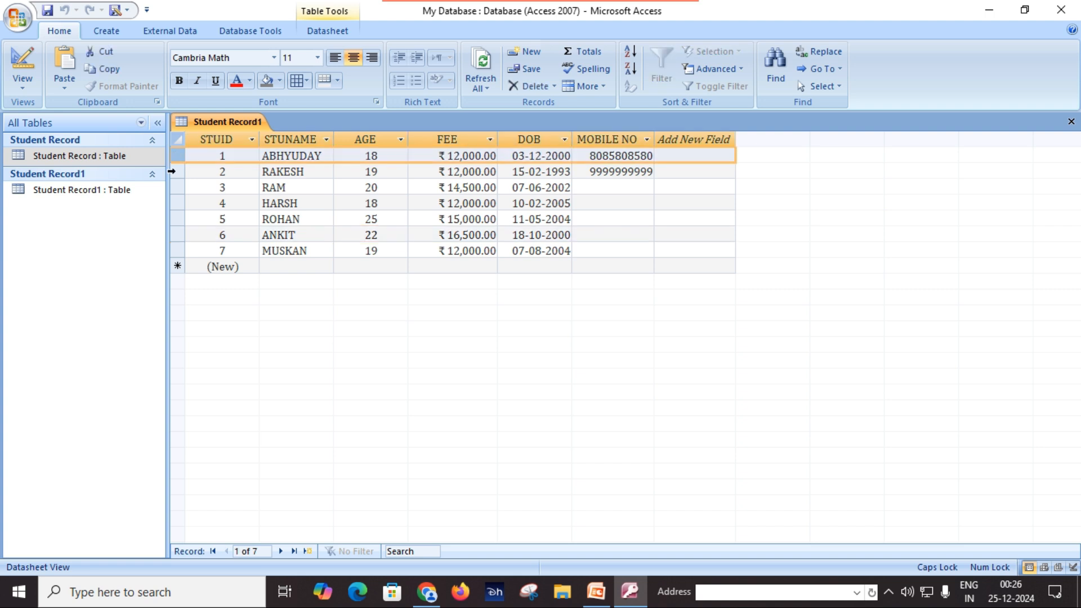
pyautogui.click(172, 171)
pyautogui.click(175, 187)
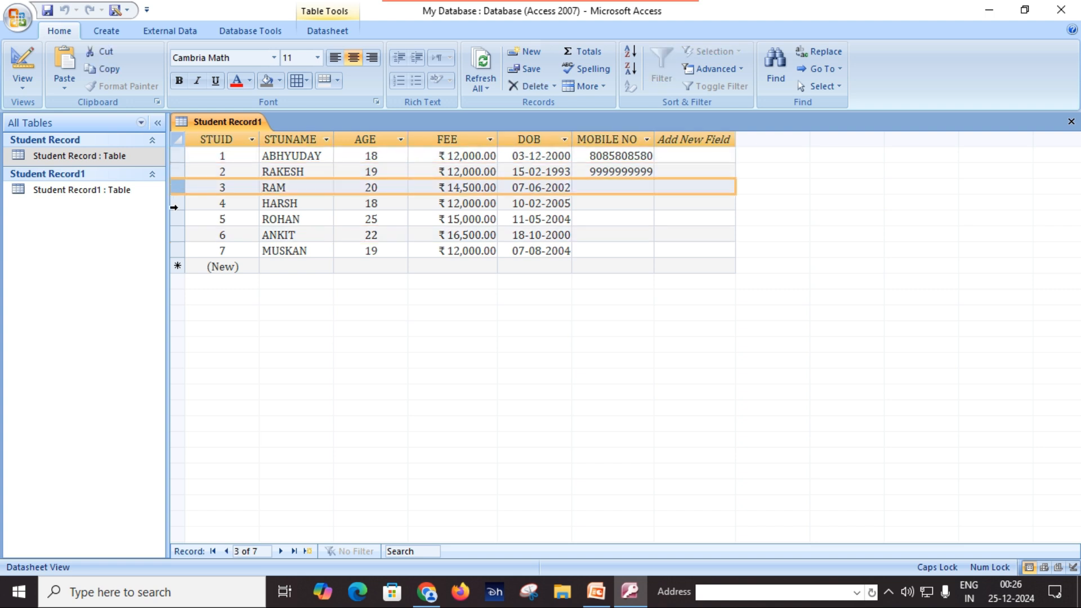
pyautogui.click(176, 204)
pyautogui.click(176, 219)
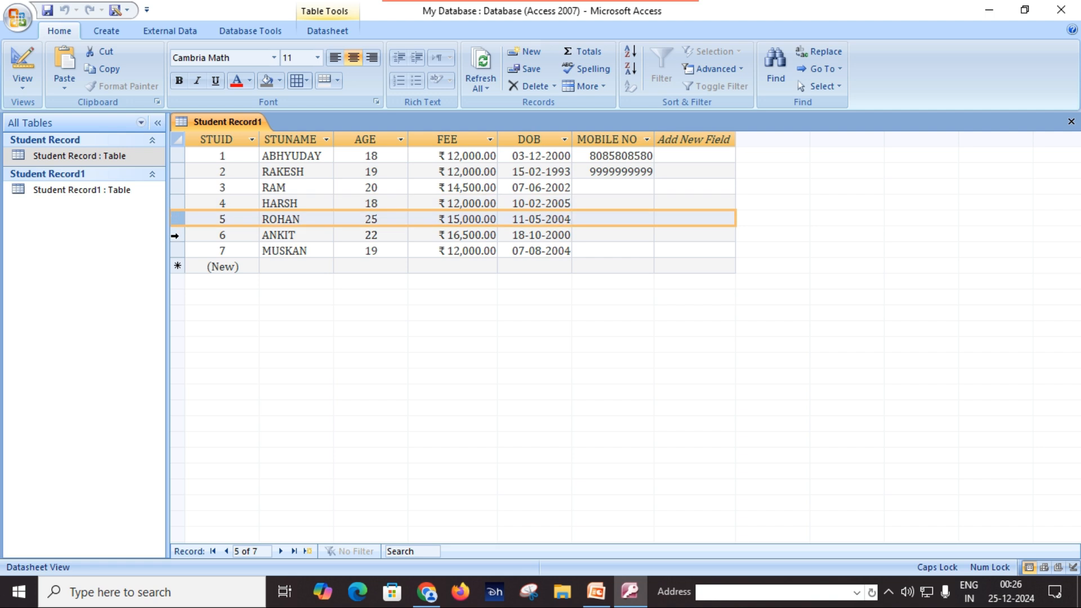
pyautogui.click(175, 235)
pyautogui.click(177, 250)
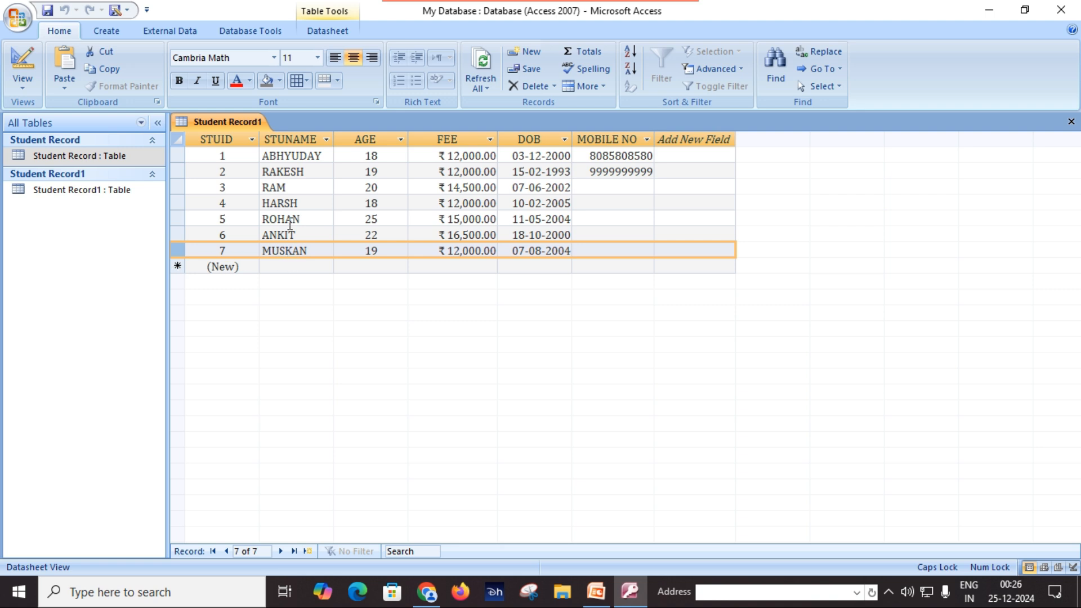
pyautogui.click(292, 187)
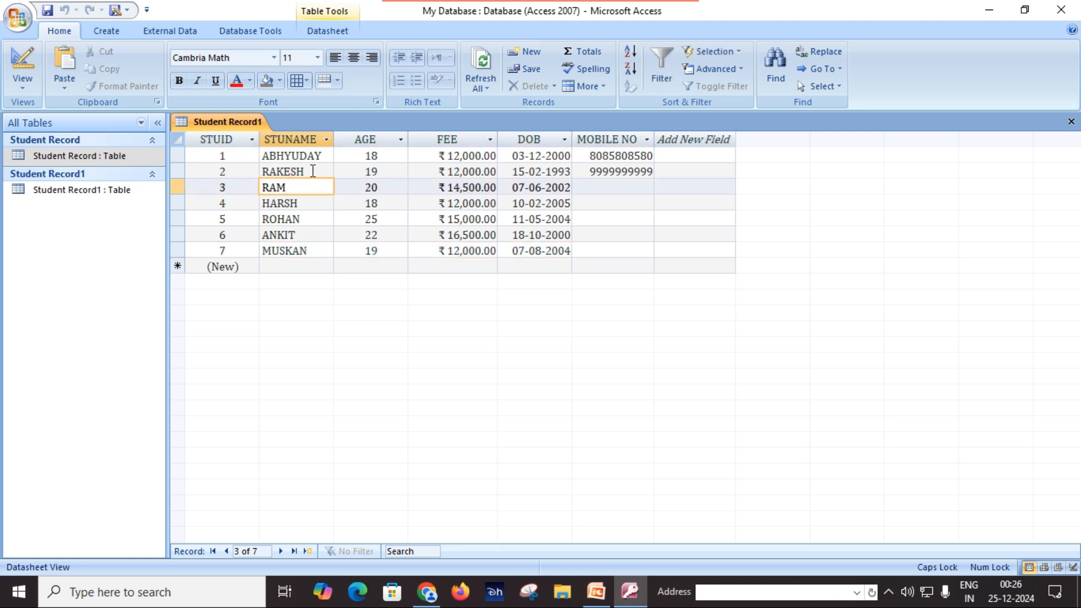
pyautogui.click(311, 172)
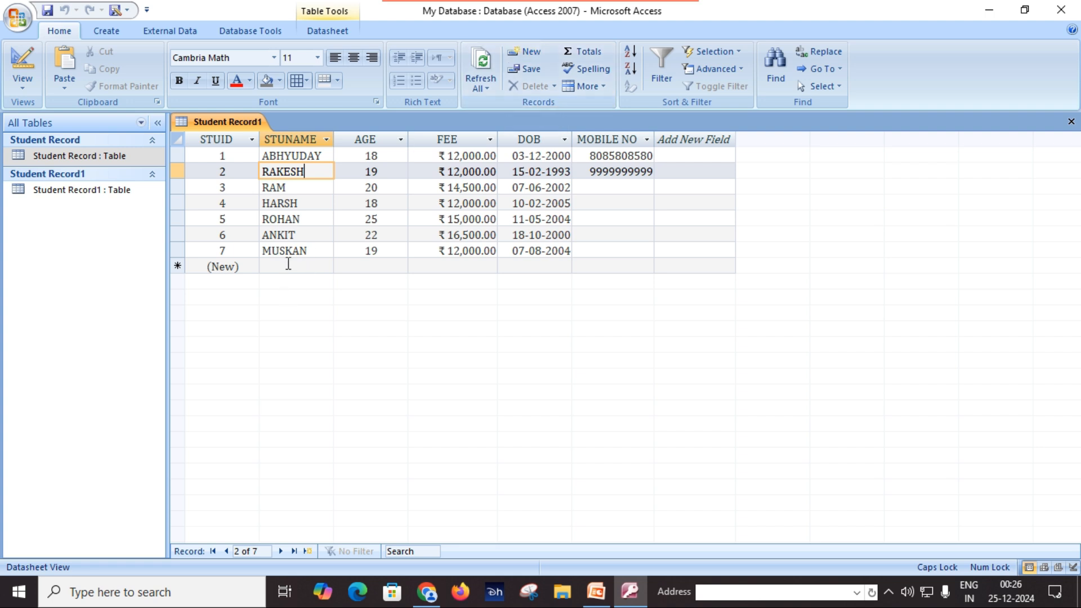
# Start a new record and enter the student's name and age 30
pyautogui.click(526, 50)
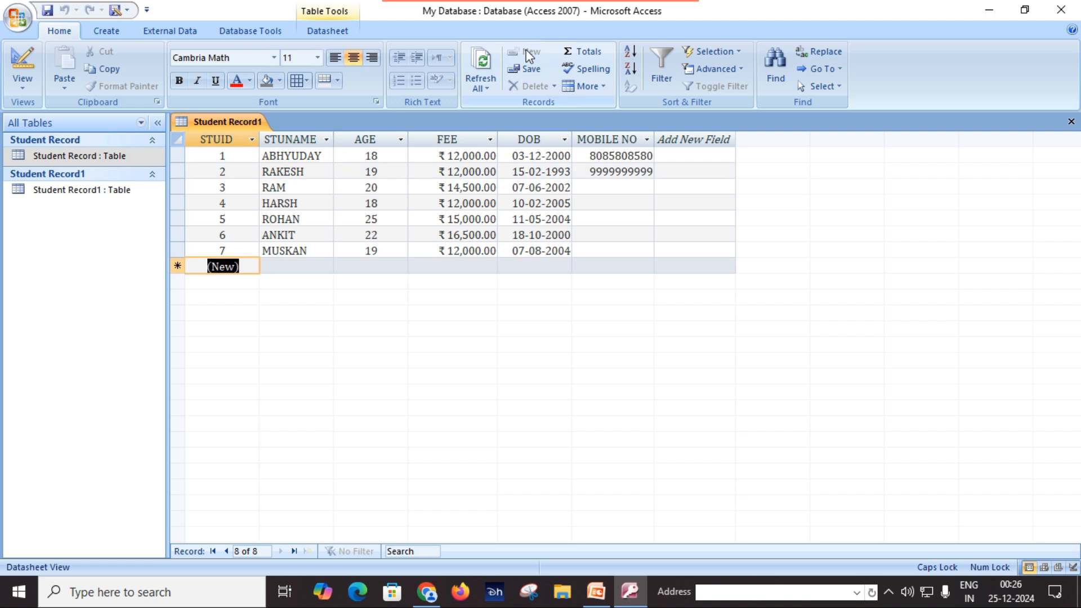
pyautogui.click(284, 267)
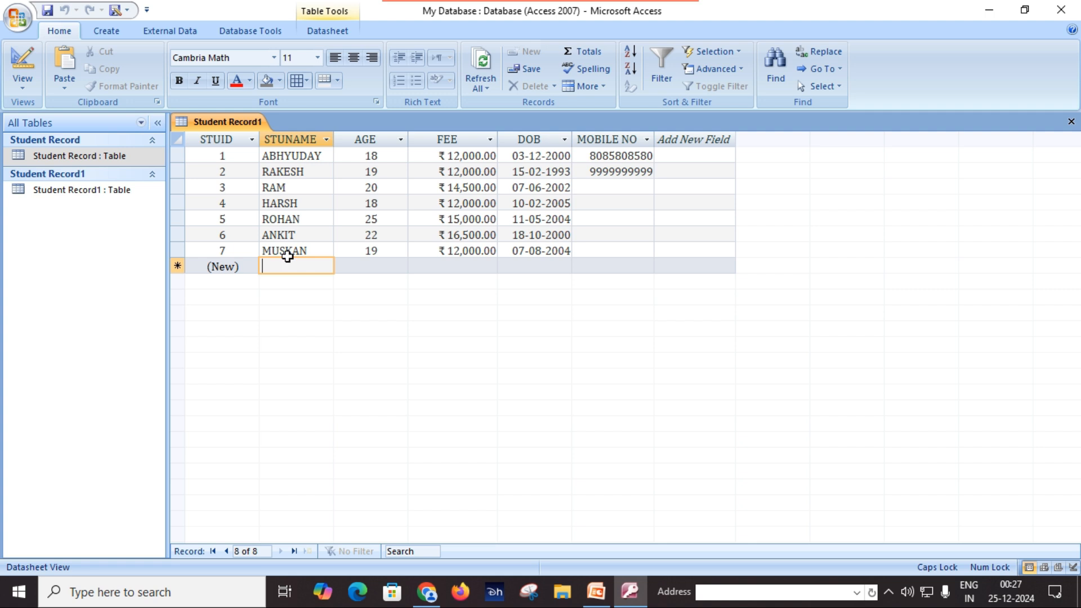
pyautogui.write('AKE')
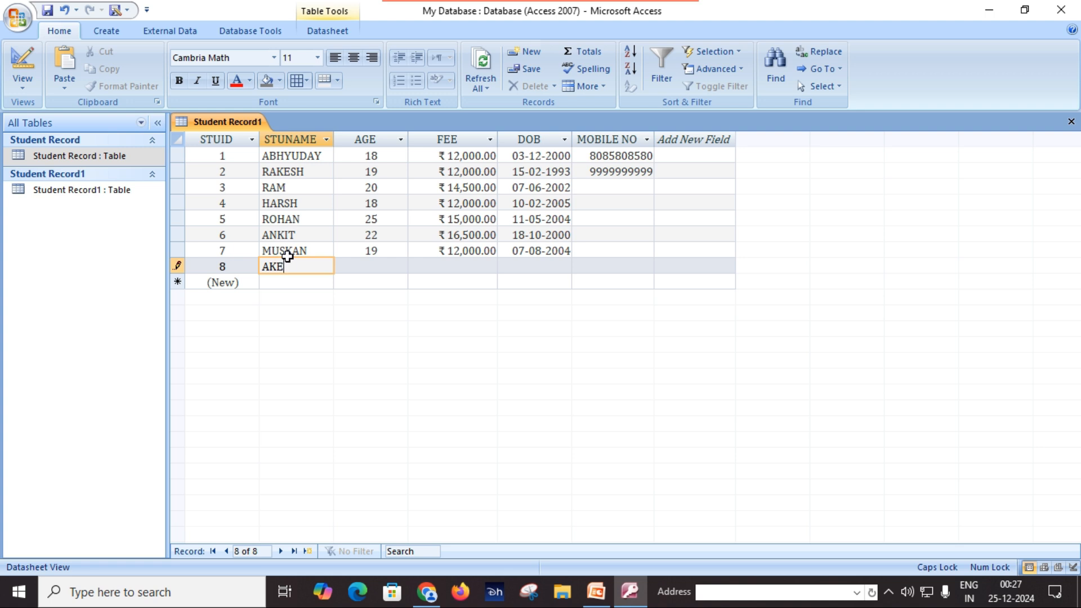
pyautogui.write('NDRA')
pyautogui.press('Tab')
pyautogui.write('30')
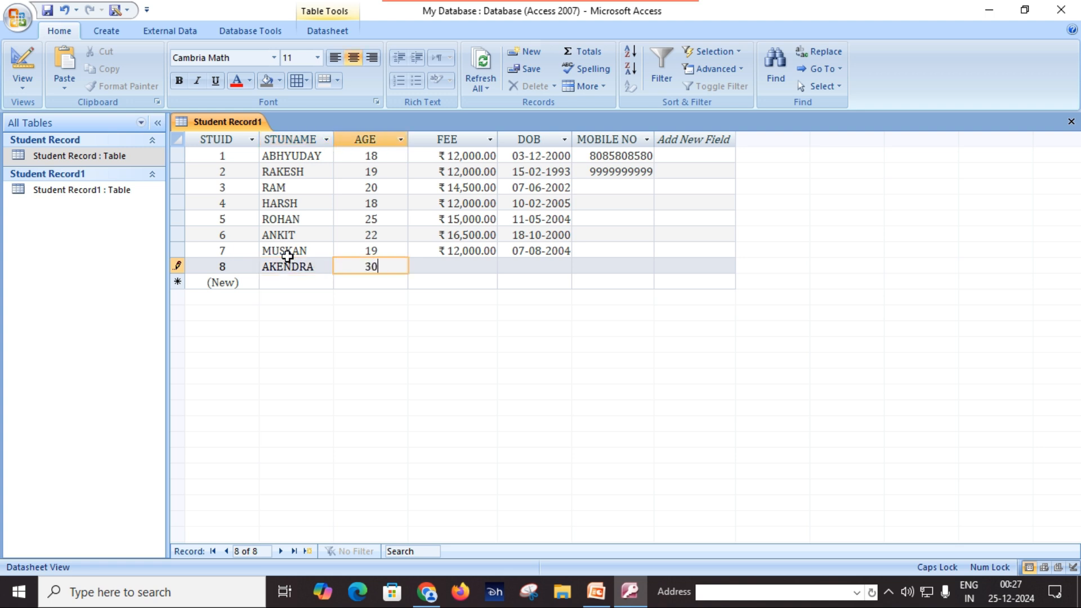
pyautogui.press('Tab')
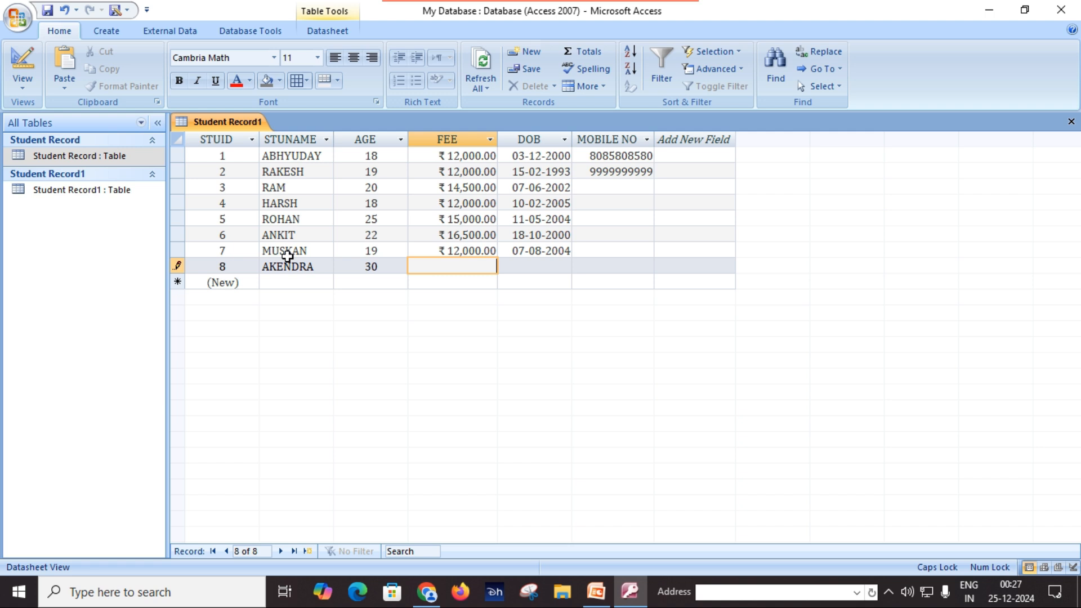
pyautogui.write('14600')
pyautogui.press('Tab')
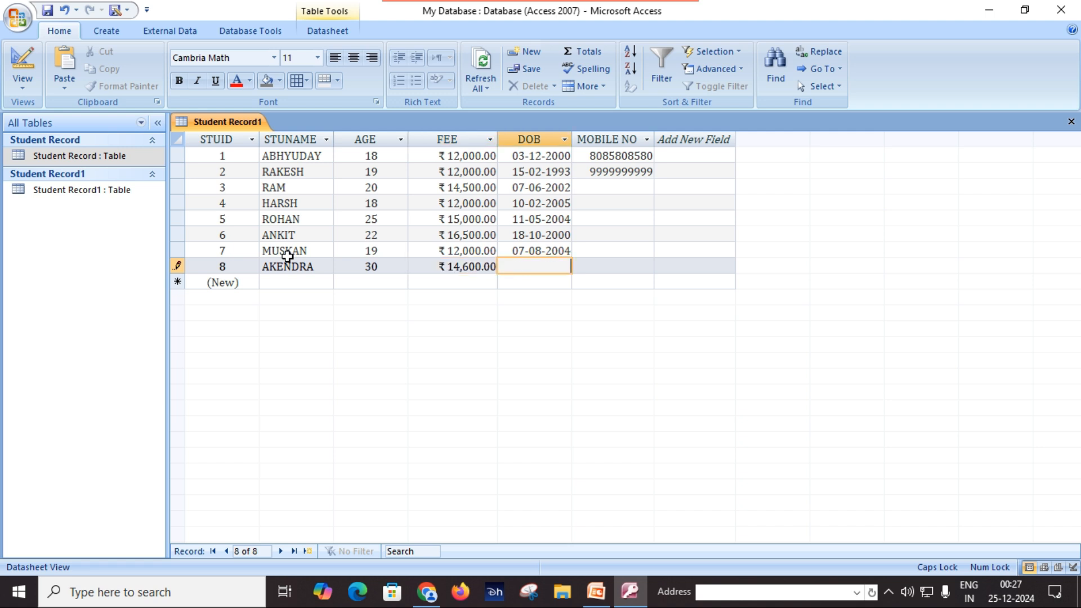
pyautogui.write('15-')
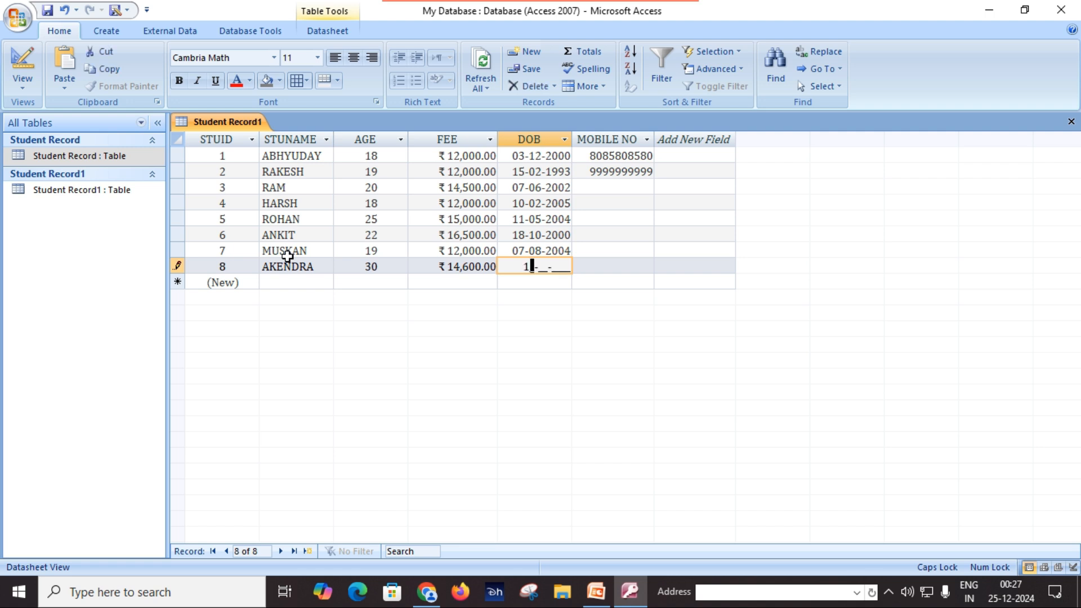
pyautogui.write('02-1994')
pyautogui.press('Tab')
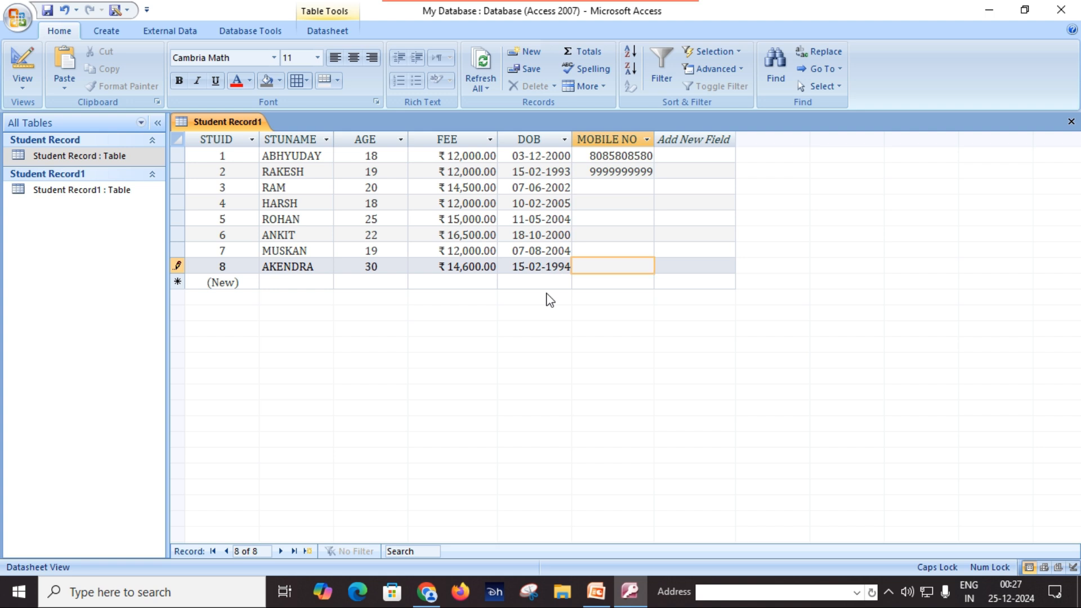
pyautogui.click(698, 267)
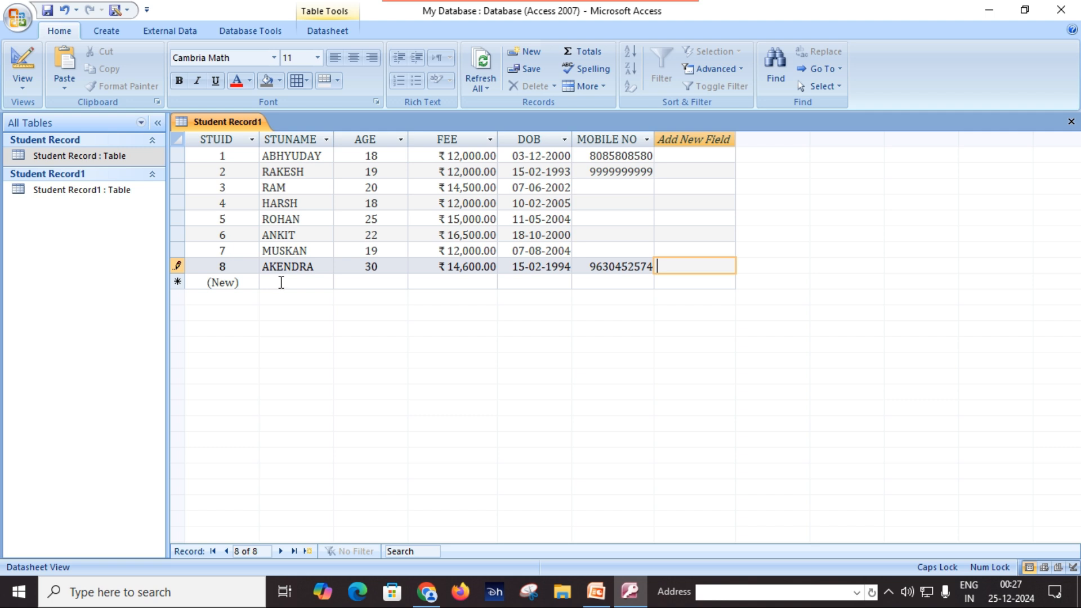
pyautogui.click(281, 282)
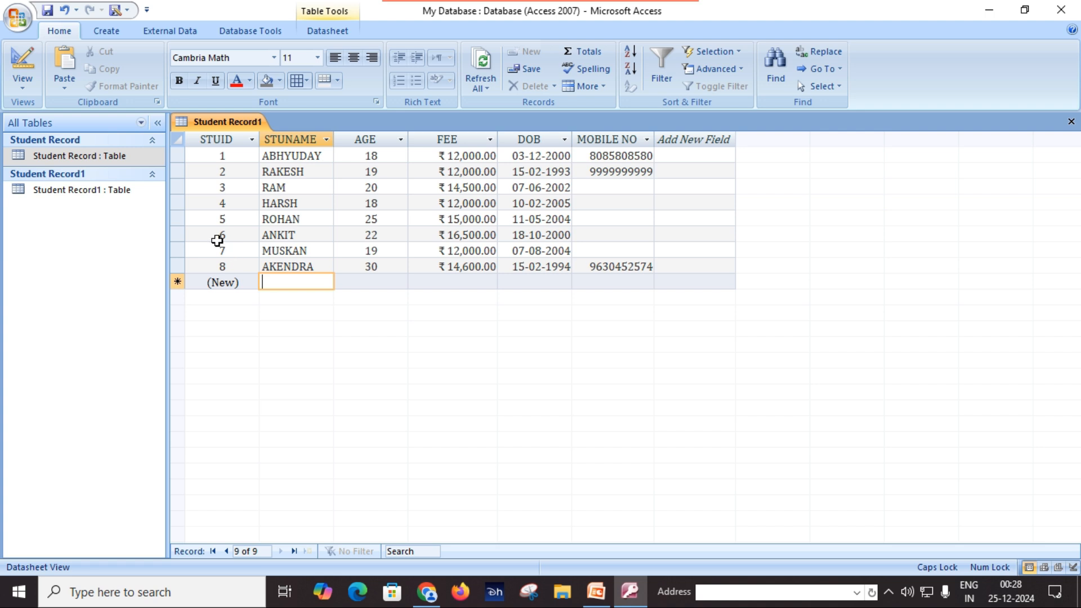
# Select record 4's row and open its shortcut menu, then dismiss it without deleting
pyautogui.click(247, 201)
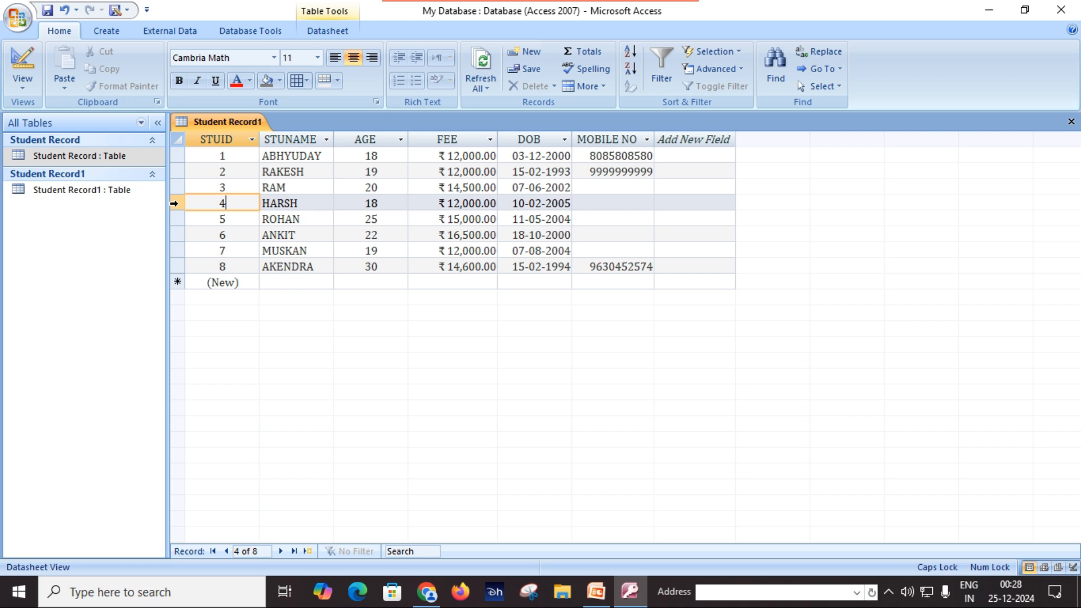
pyautogui.click(174, 203)
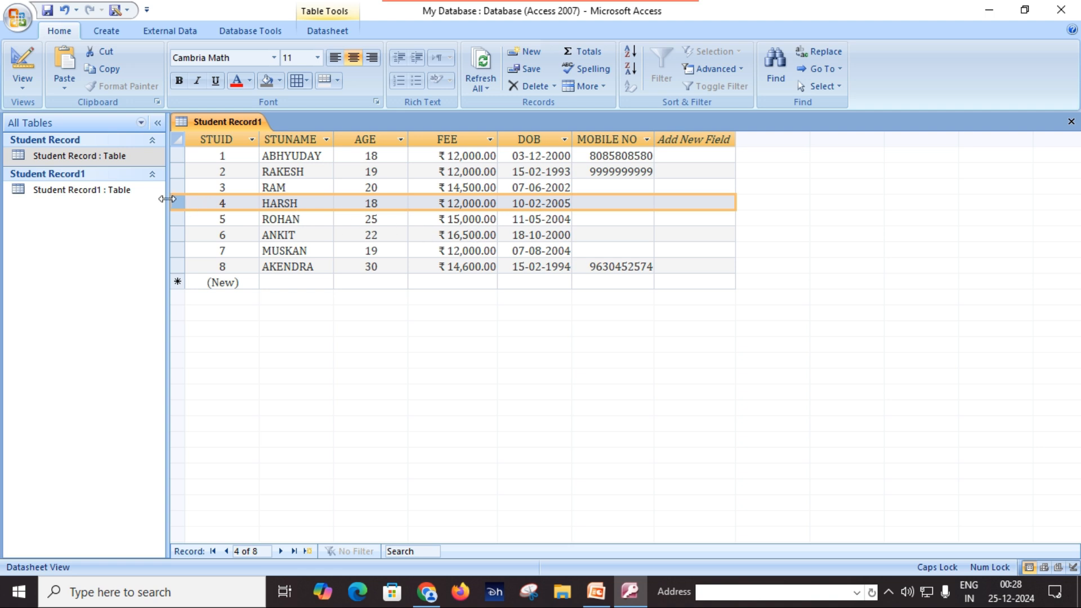
pyautogui.rightClick(180, 201)
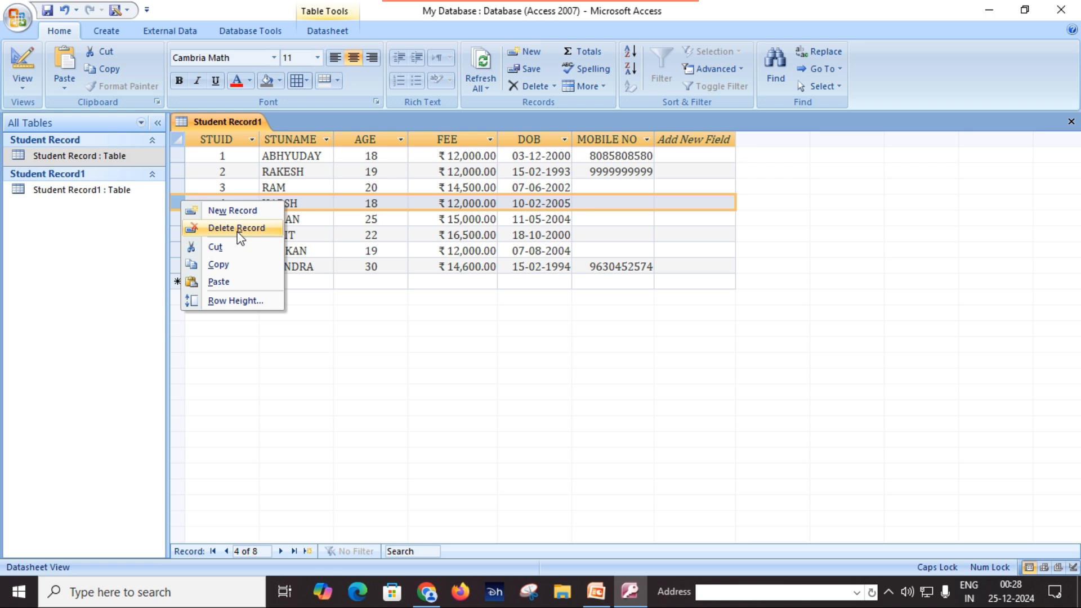
pyautogui.press('Escape')
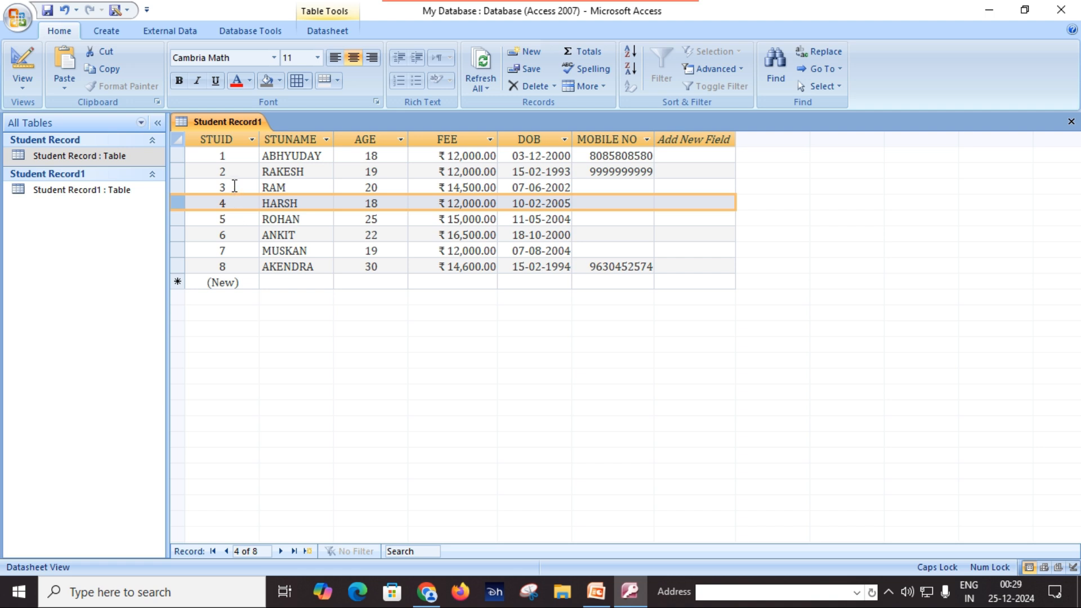
# Delete the STUID 4 record from its shortcut menu and confirm the deletion
pyautogui.click(234, 186)
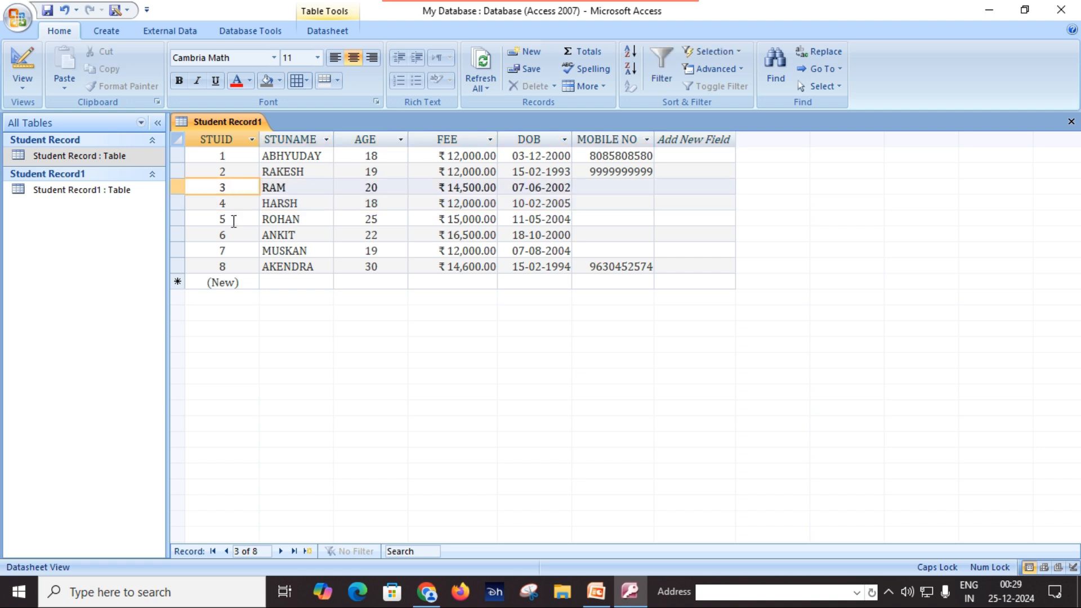
pyautogui.click(234, 221)
pyautogui.click(237, 204)
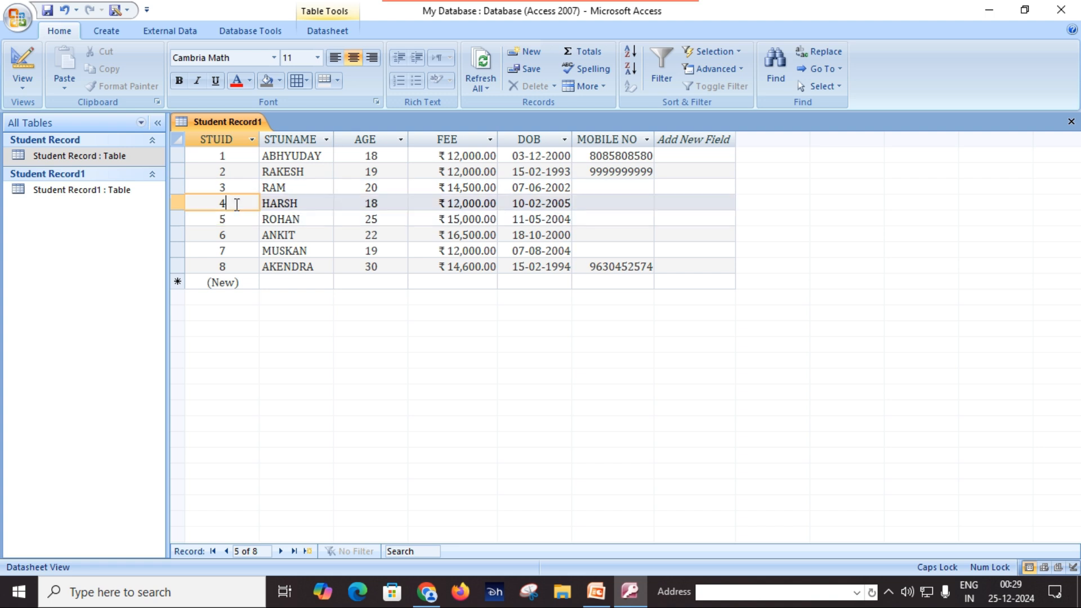
pyautogui.click(182, 202)
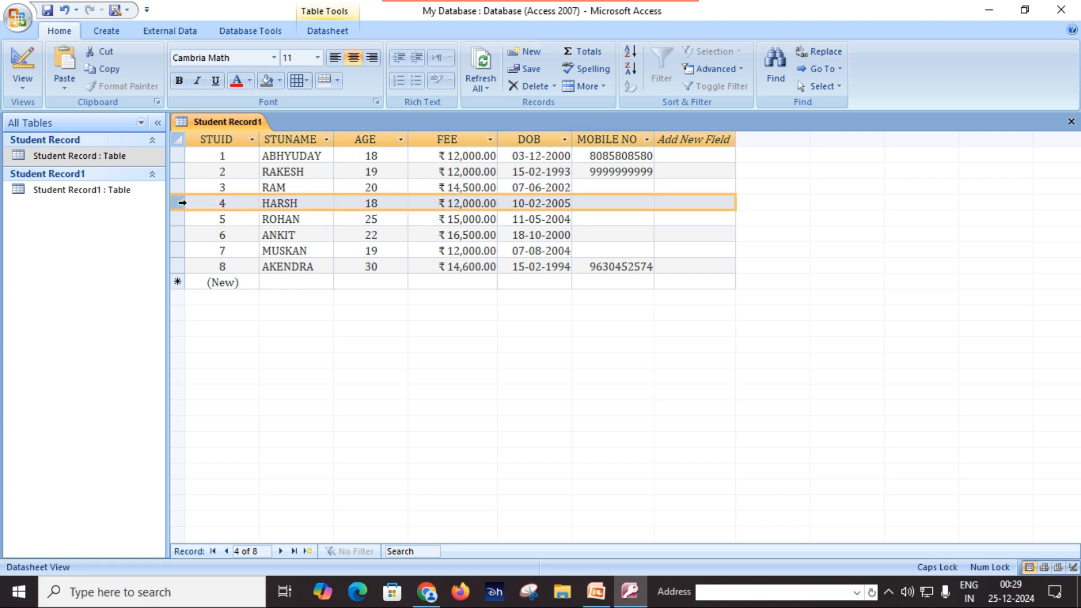
pyautogui.rightClick(182, 203)
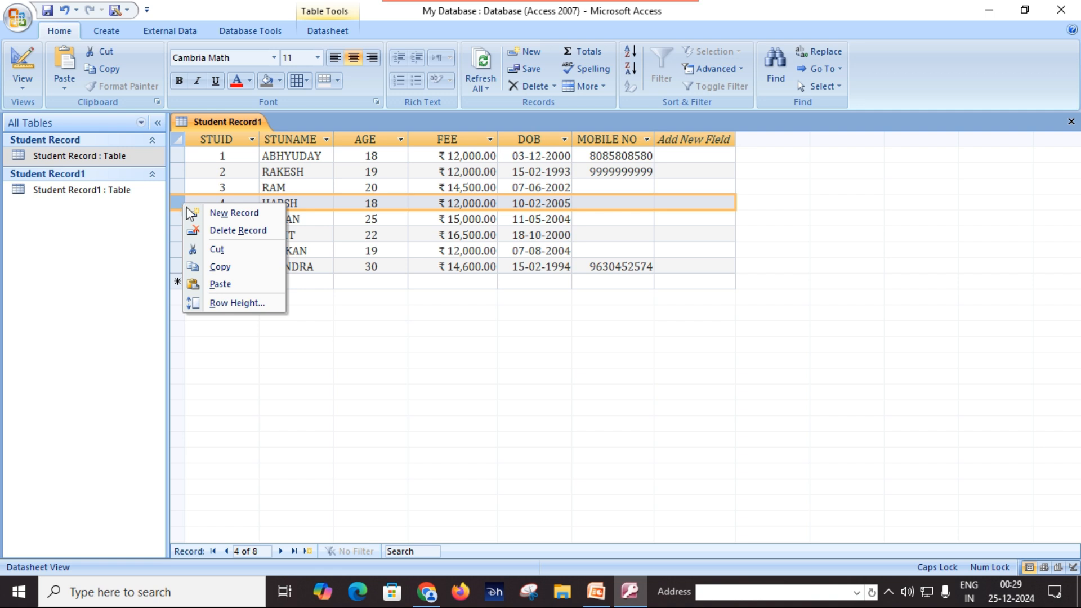
pyautogui.click(236, 231)
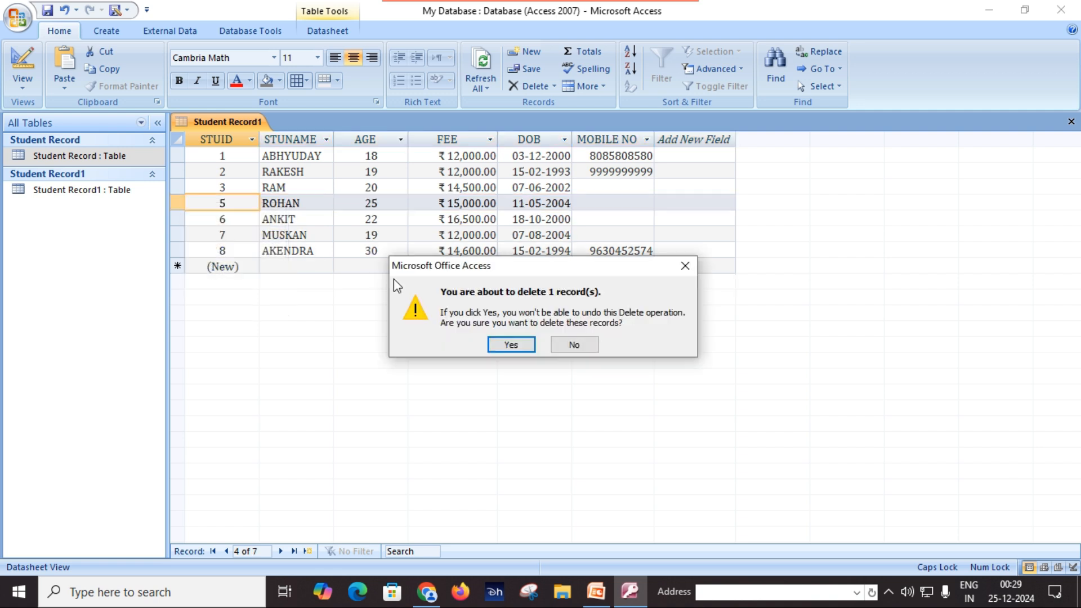
pyautogui.click(521, 341)
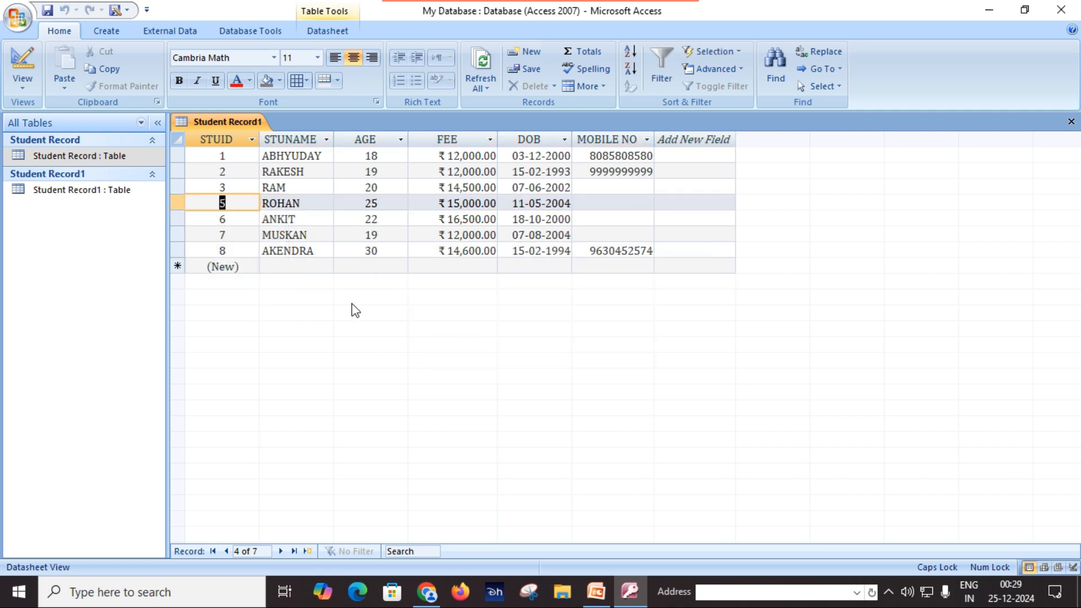
pyautogui.click(351, 229)
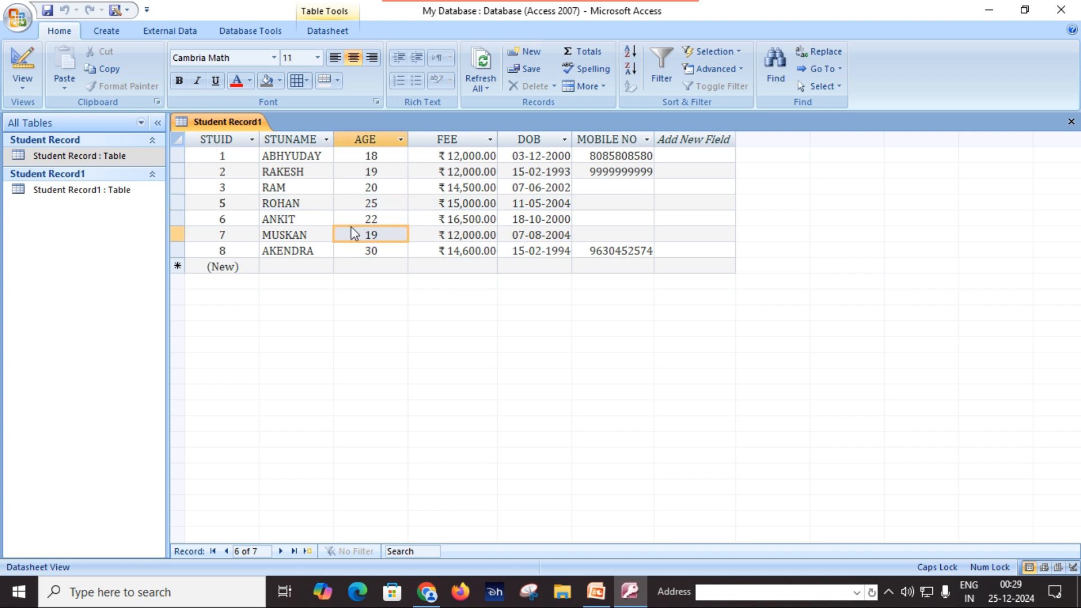
pyautogui.click(234, 188)
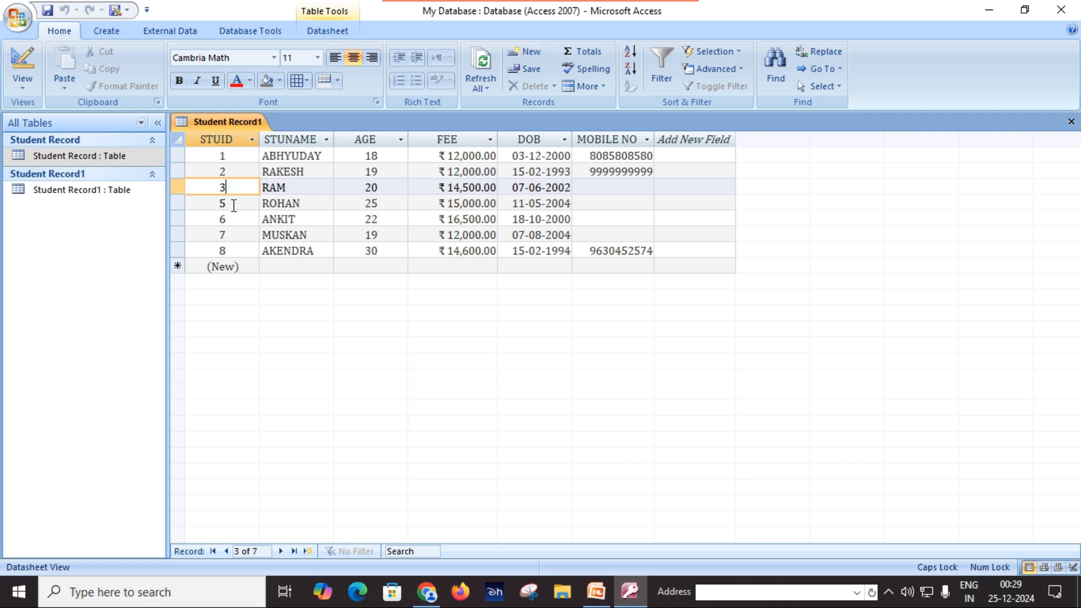
pyautogui.click(234, 205)
pyautogui.click(236, 225)
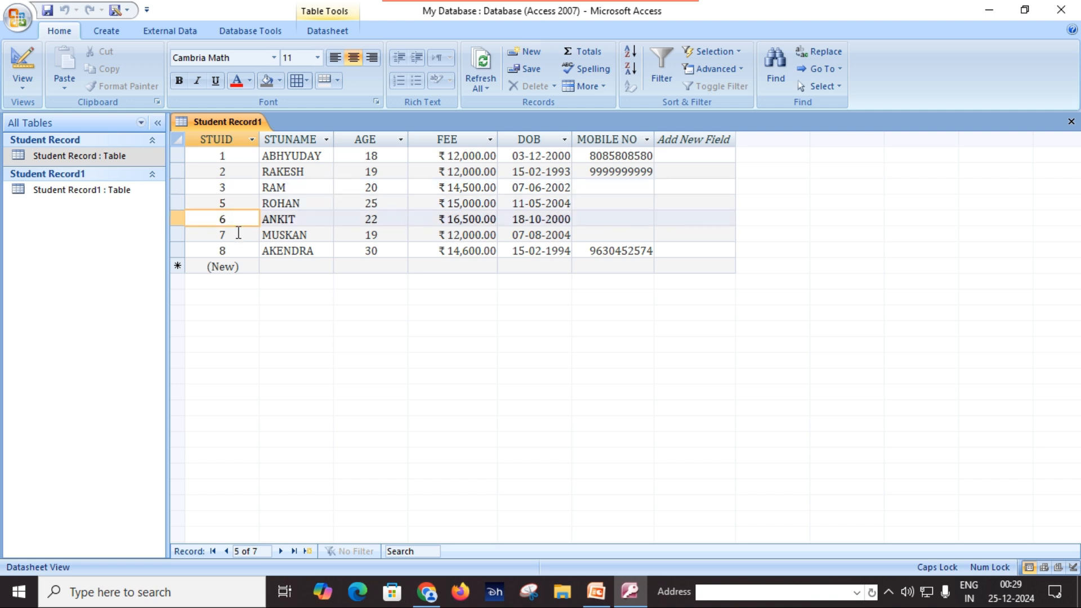
pyautogui.click(236, 235)
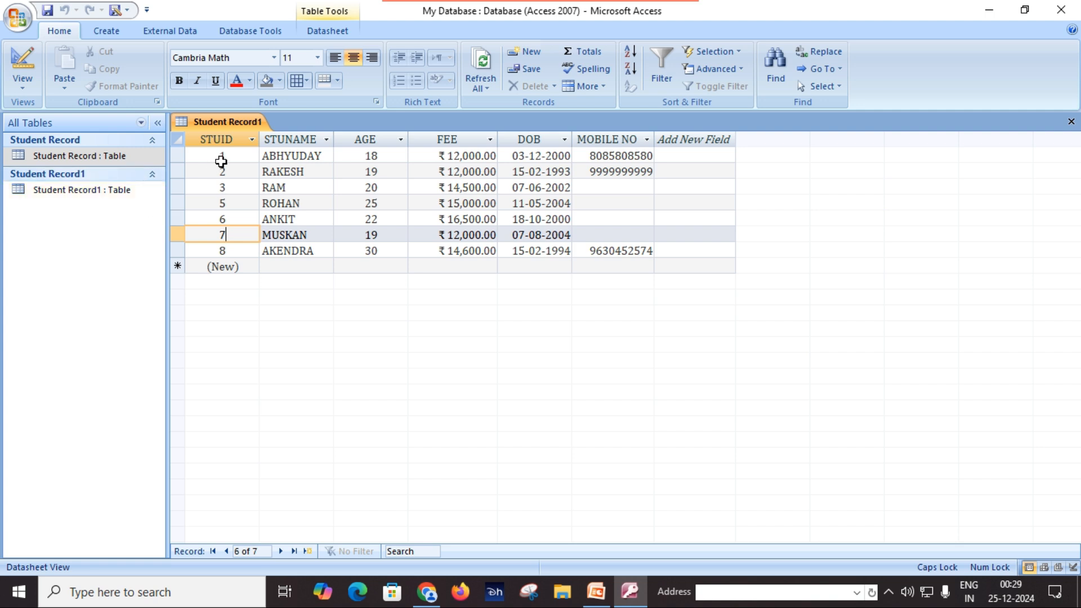
pyautogui.click(65, 153)
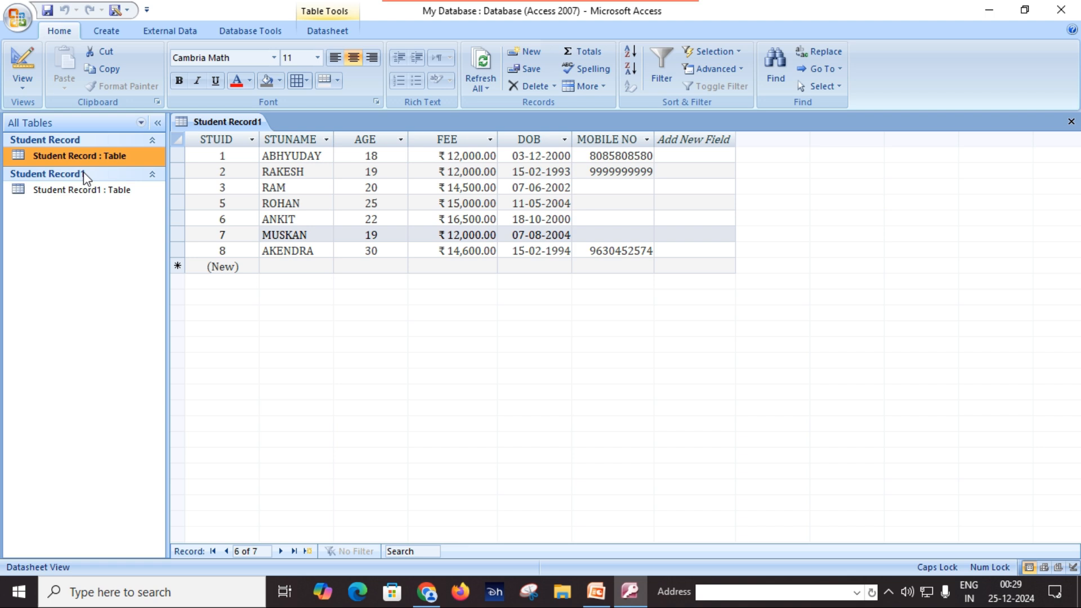
pyautogui.click(99, 198)
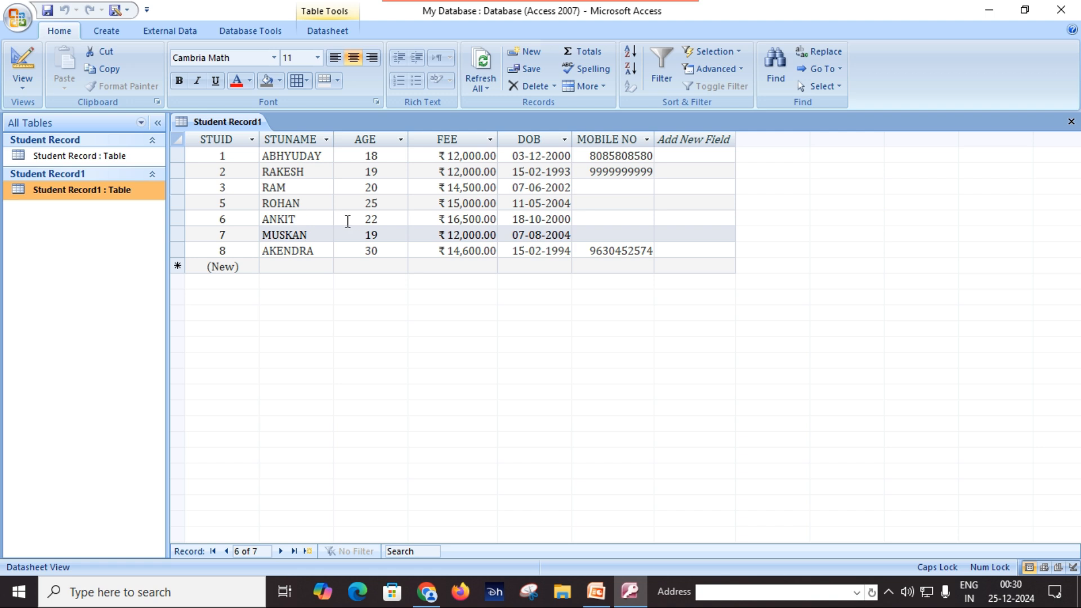
# Try appending a surname to record 3's name, dismiss the validation warnings, and erase it
pyautogui.click(315, 188)
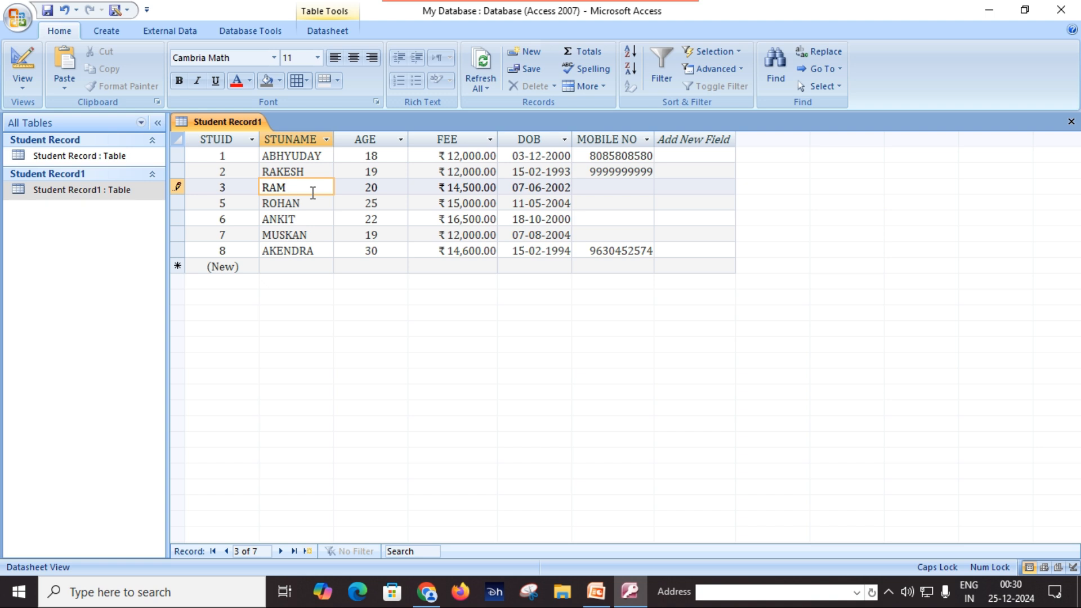
pyautogui.write('SINGH')
pyautogui.click(323, 222)
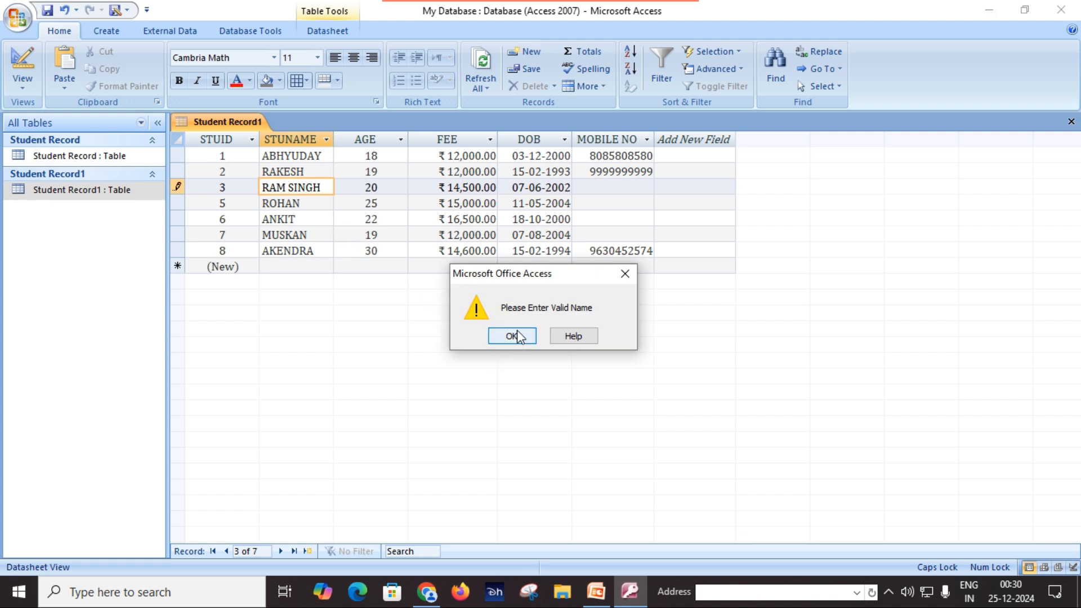
pyautogui.click(518, 336)
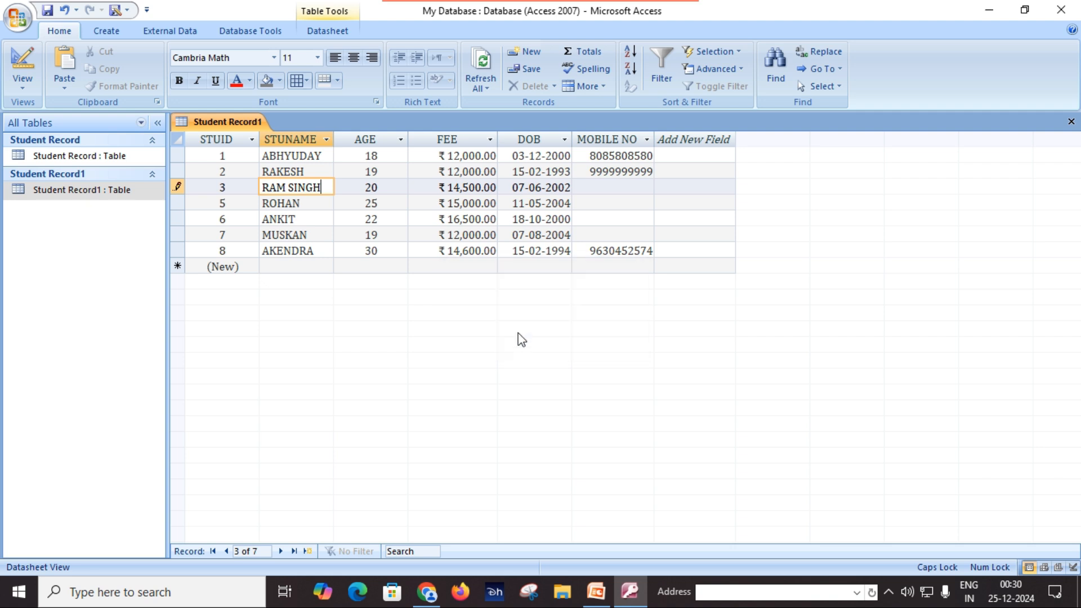
pyautogui.click(424, 262)
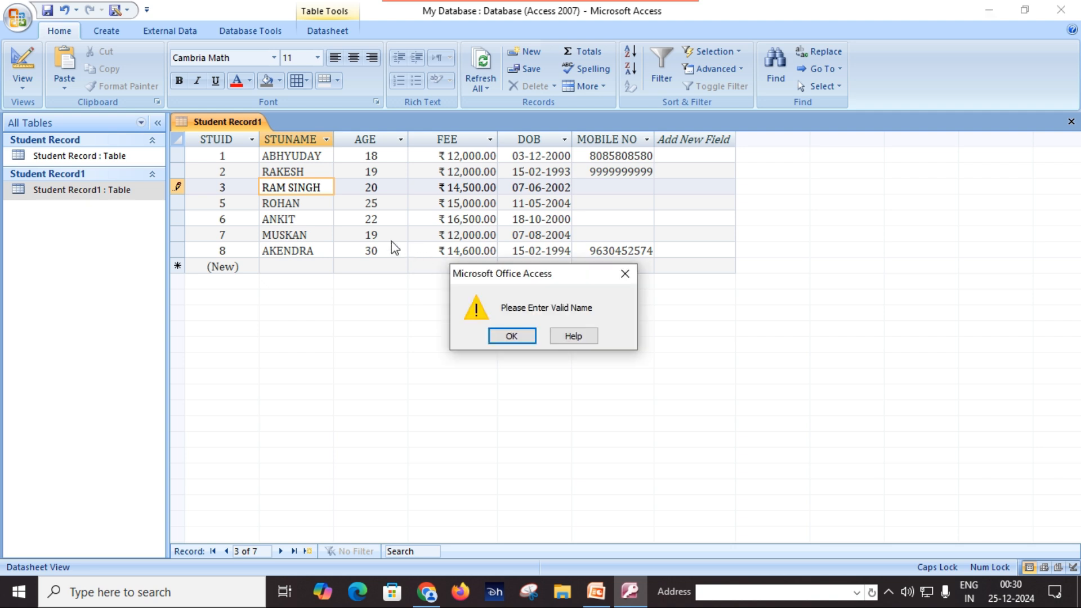
pyautogui.click(529, 342)
pyautogui.press('BackSpace')
pyautogui.press('BackSpace')
pyautogui.press('BackSpace')
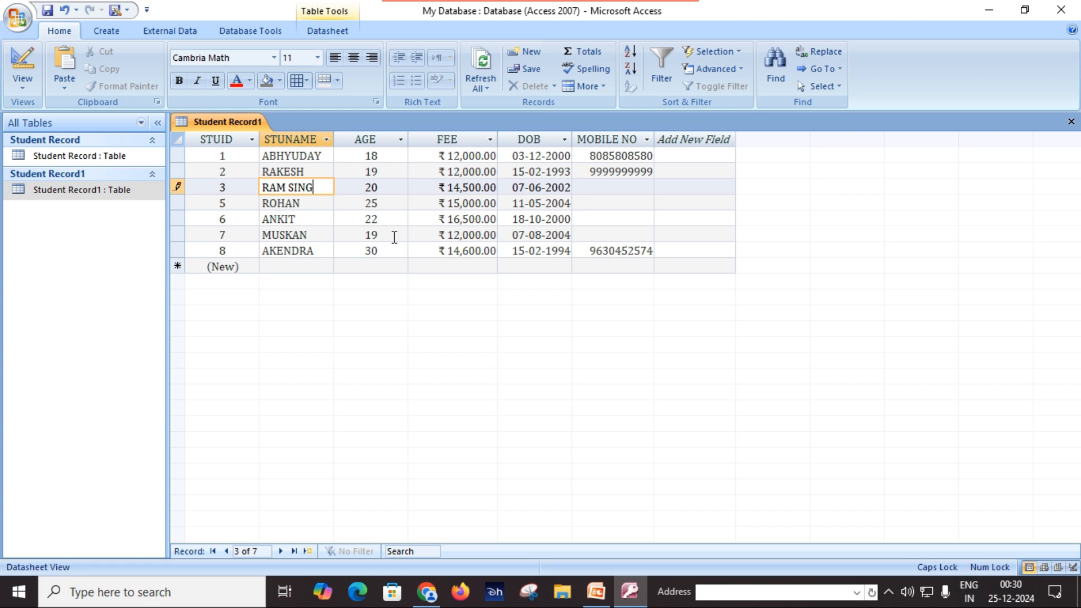
pyautogui.press('BackSpace')
pyautogui.press('BackSpace')
# Change record 3's AGE from 20 to 25
pyautogui.click(388, 189)
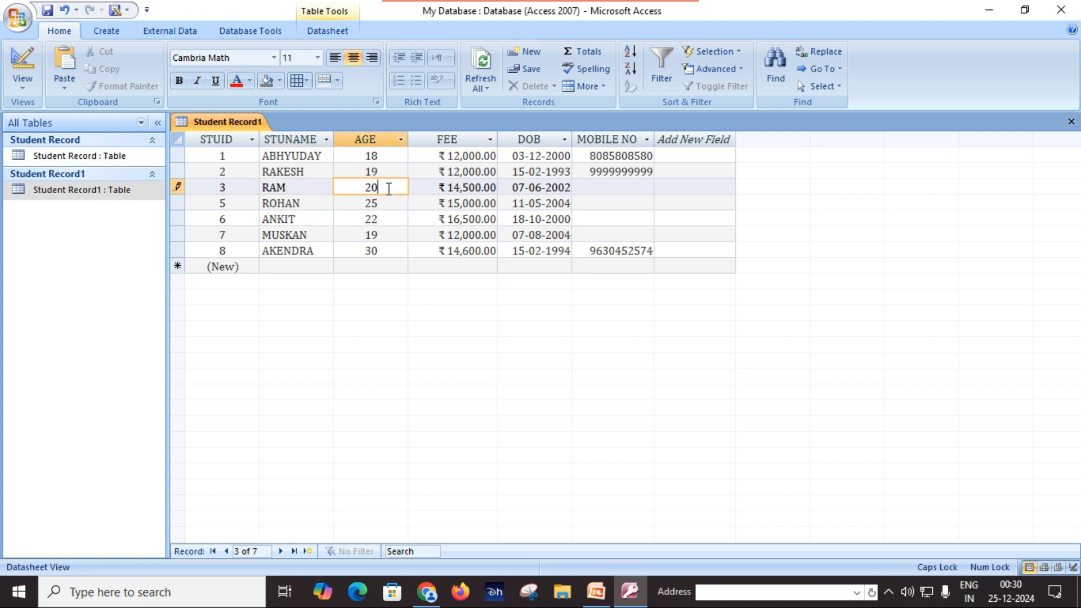
pyautogui.press('BackSpace')
pyautogui.press('BackSpace')
pyautogui.write('25')
pyautogui.press('Tab')
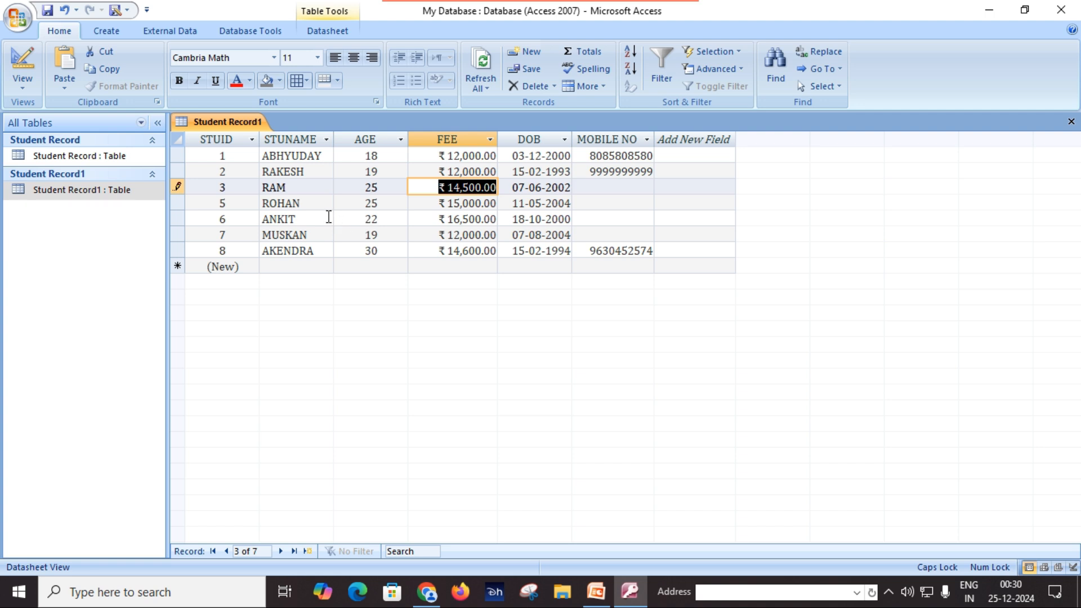
# Try adding a surname to record 2's name, dismiss the warning, and erase it
pyautogui.click(313, 172)
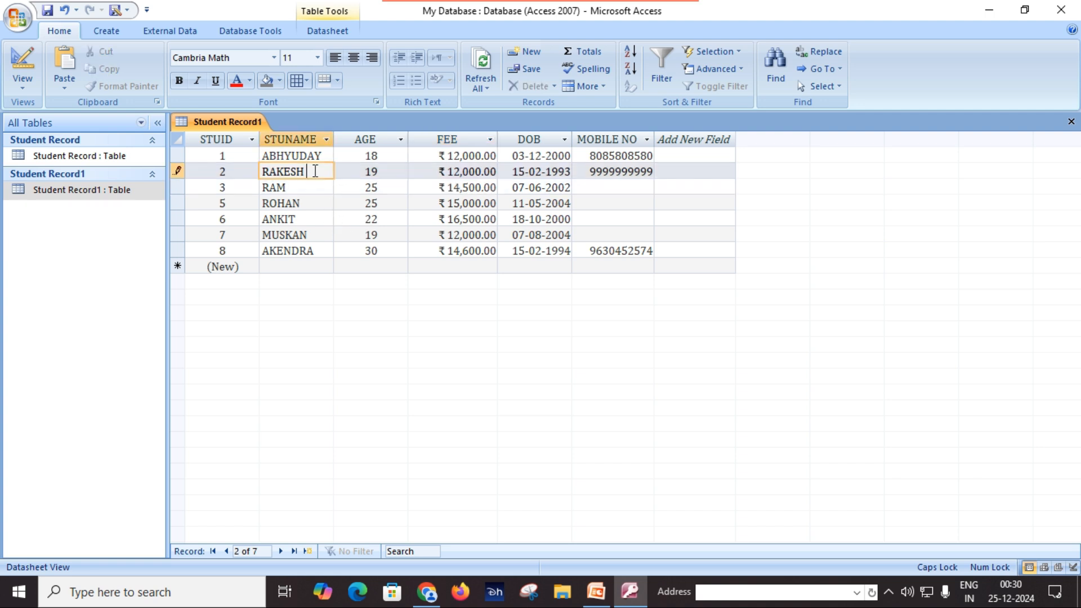
pyautogui.write('SINGH')
pyautogui.press('Return')
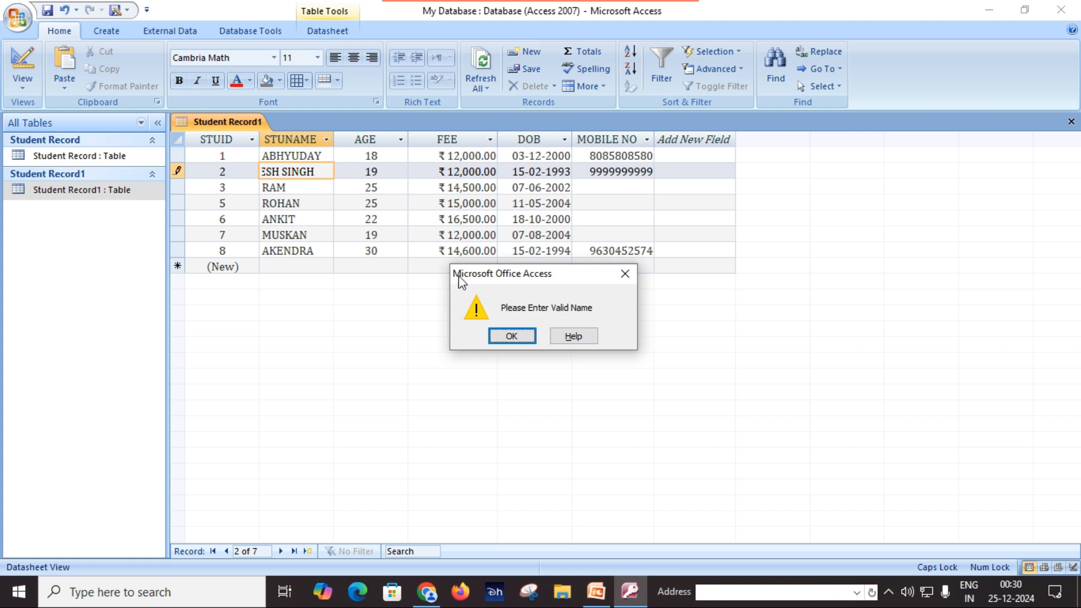
pyautogui.click(512, 336)
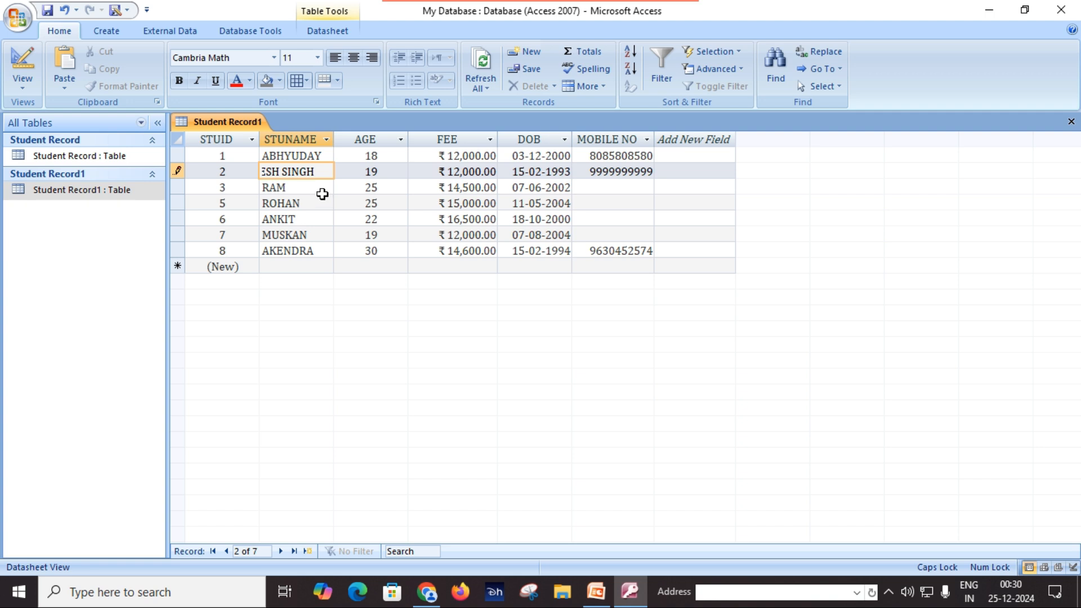
pyautogui.press('BackSpace')
pyautogui.press('BackSpace')
pyautogui.press('BackSpace')
pyautogui.press('BackSpace')
pyautogui.press('BackSpace')
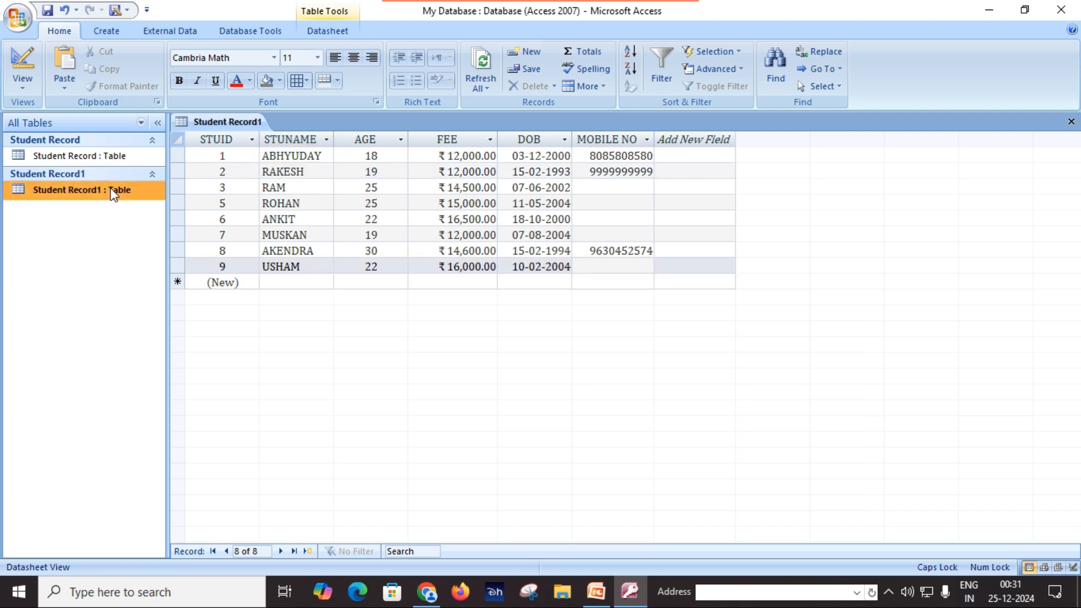
# Clear STUNAME's Validation Rule in Design View, save the table, and return to Datasheet View
pyautogui.rightClick(110, 189)
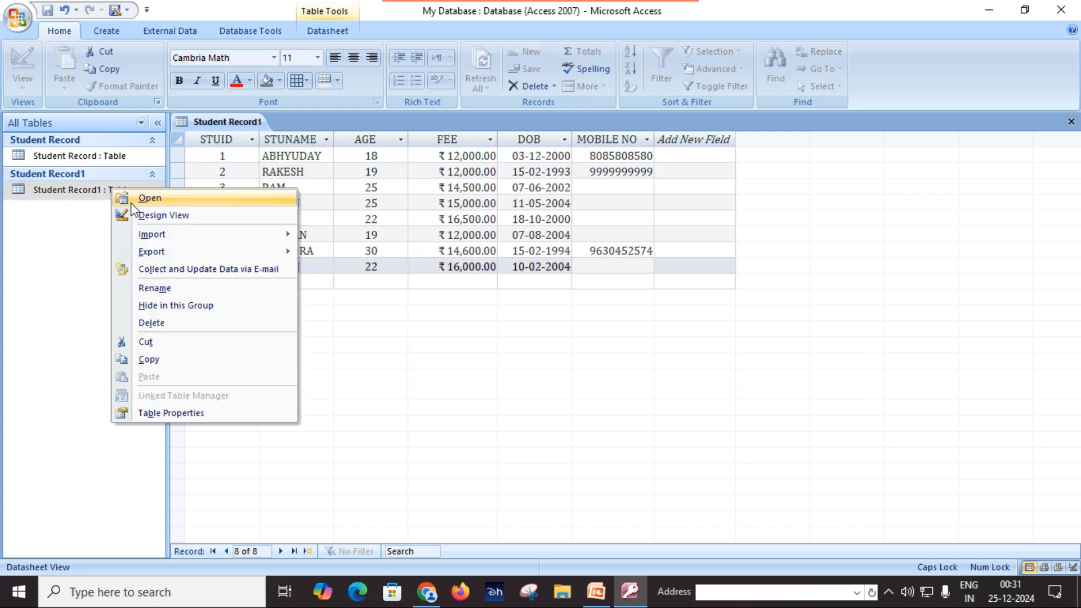
pyautogui.click(151, 216)
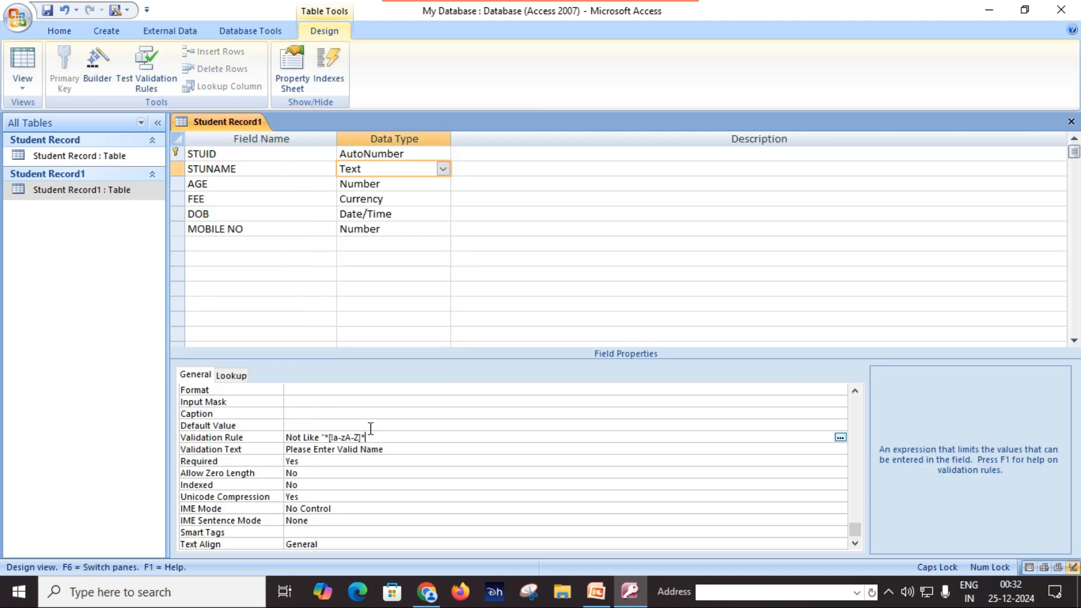
pyautogui.press('BackSpace')
pyautogui.press('BackSpace')
pyautogui.press('BackSpace')
pyautogui.press('BackSpace')
pyautogui.press('BackSpace')
pyautogui.press('BackSpace')
pyautogui.press('BackSpace')
pyautogui.press('BackSpace')
pyautogui.press('BackSpace')
pyautogui.press('BackSpace')
pyautogui.press('BackSpace')
pyautogui.press('BackSpace')
pyautogui.press('BackSpace')
pyautogui.press('BackSpace')
pyautogui.press('BackSpace')
pyautogui.press('BackSpace')
pyautogui.press('BackSpace')
pyautogui.press('BackSpace')
pyautogui.press('BackSpace')
pyautogui.press('BackSpace')
pyautogui.click(417, 450)
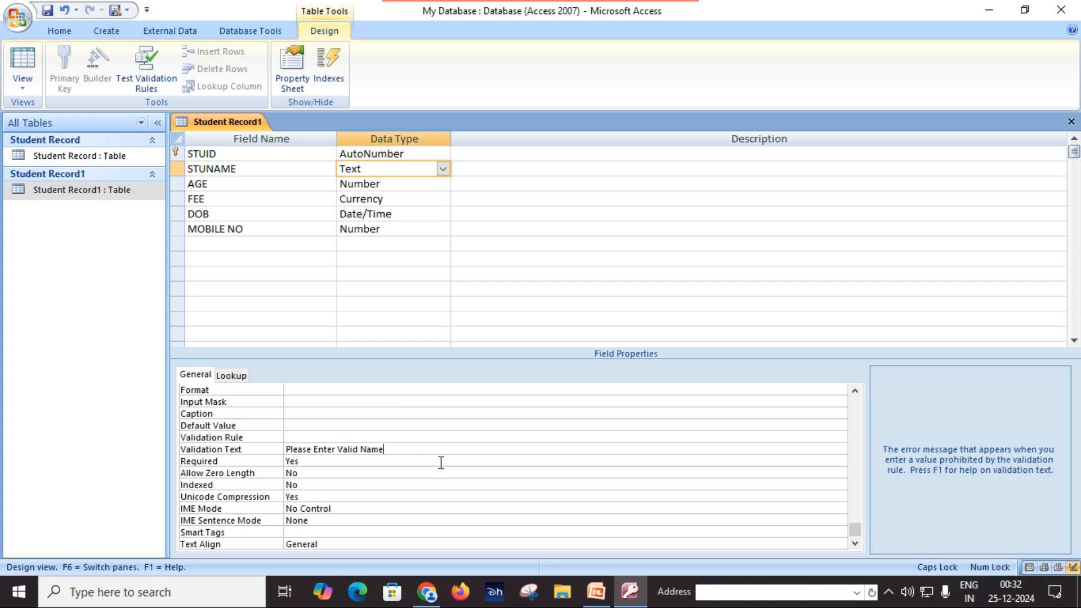
pyautogui.click(47, 10)
pyautogui.click(17, 82)
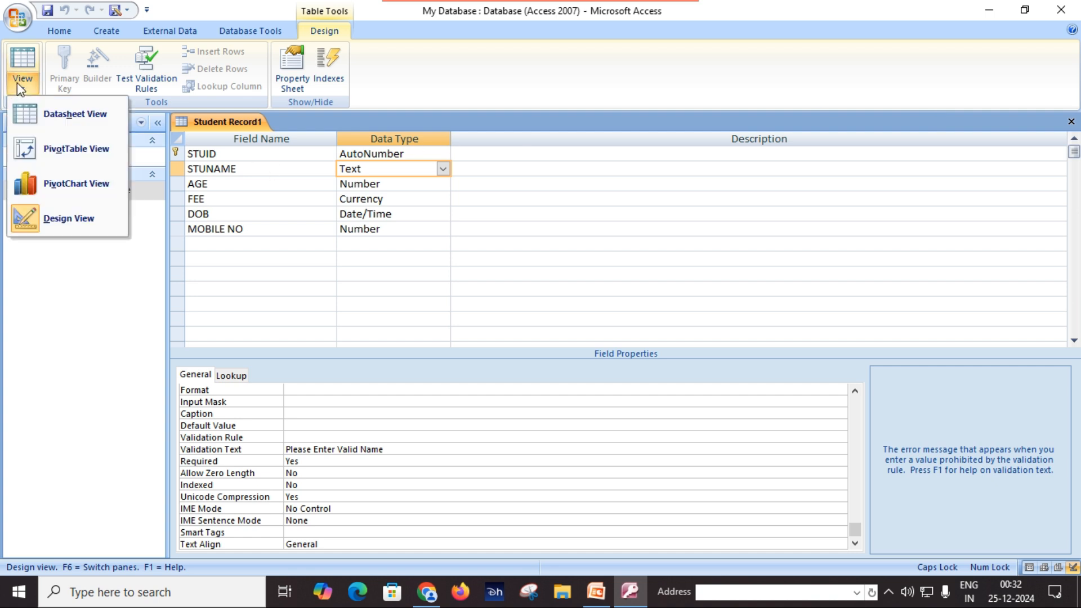
pyautogui.click(74, 115)
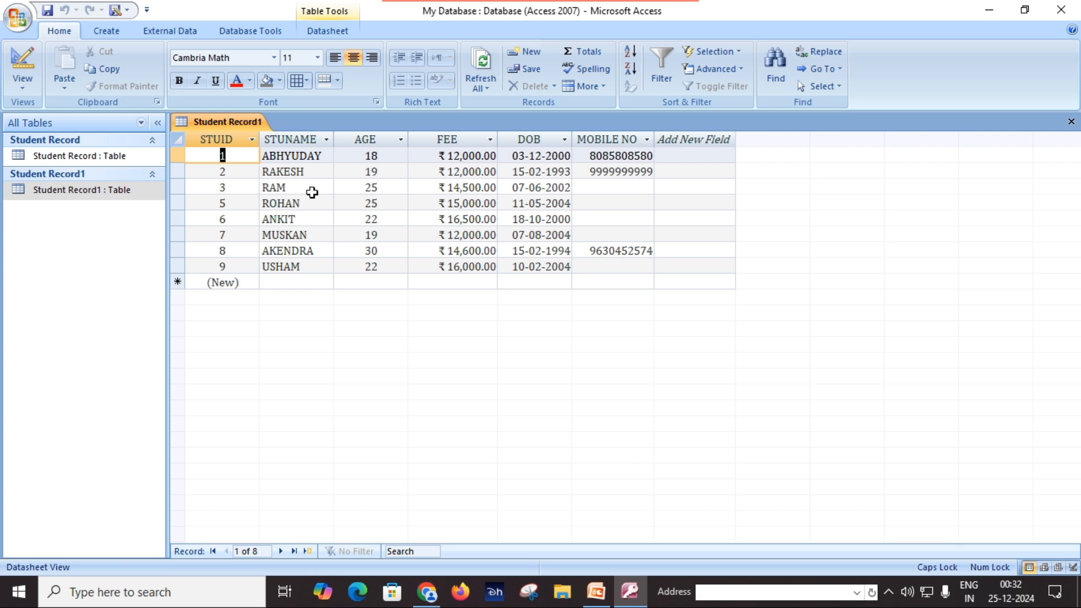
# Append a surname to the names in rows 3 and 9 and widen STUNAME slightly
pyautogui.click(310, 187)
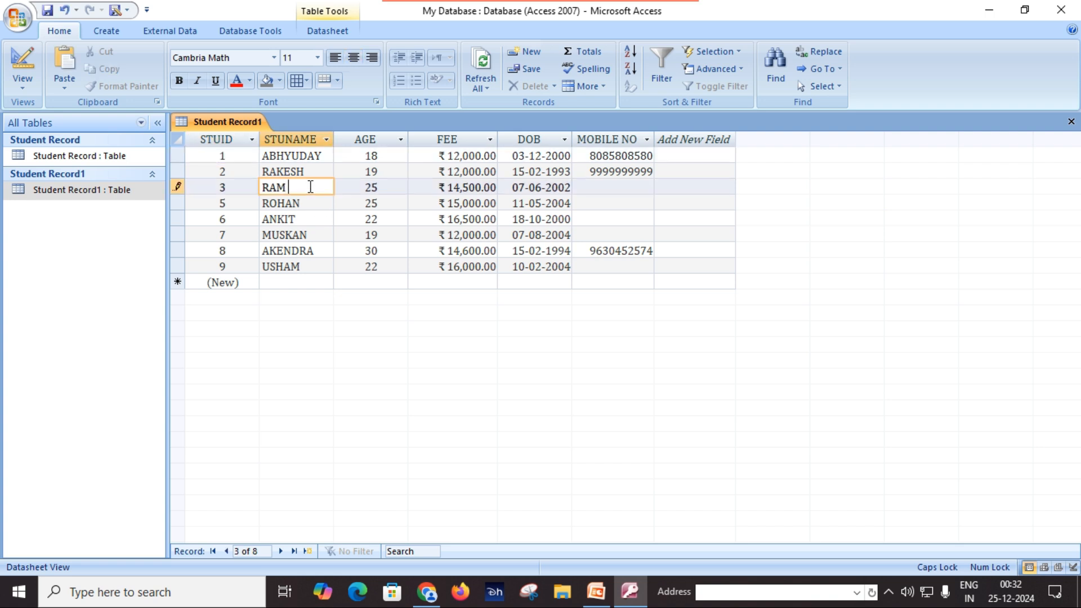
pyautogui.write('SINGH')
pyautogui.press('Tab')
pyautogui.click(372, 249)
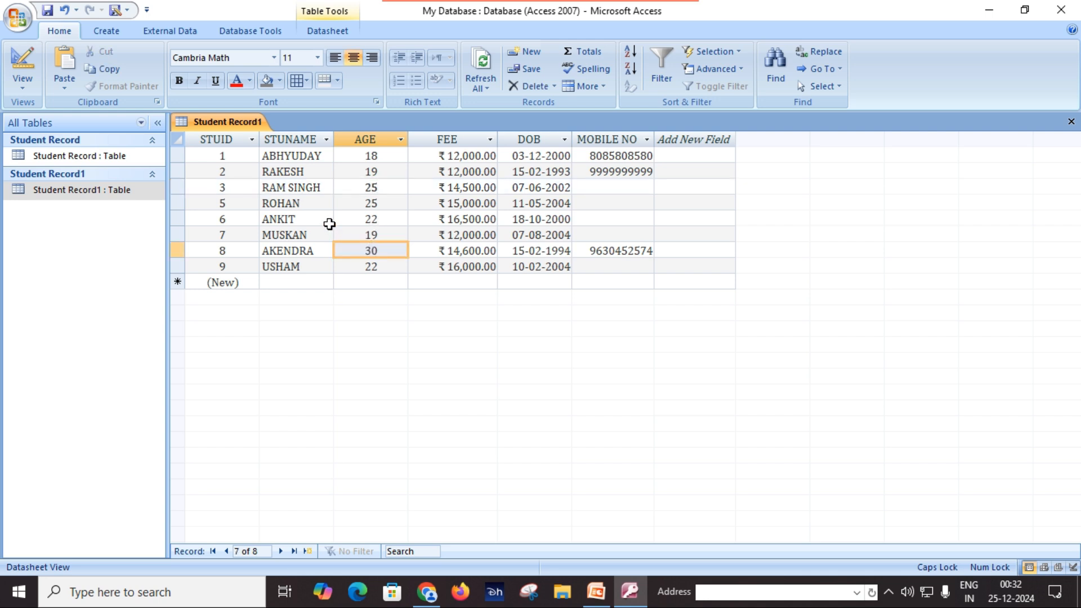
pyautogui.click(316, 207)
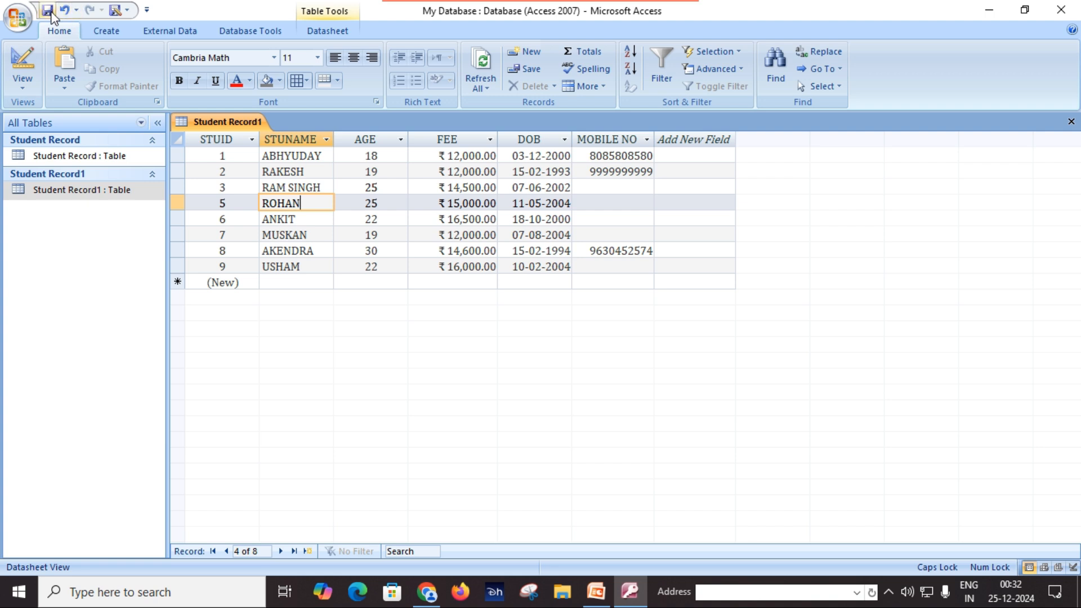
pyautogui.click(312, 268)
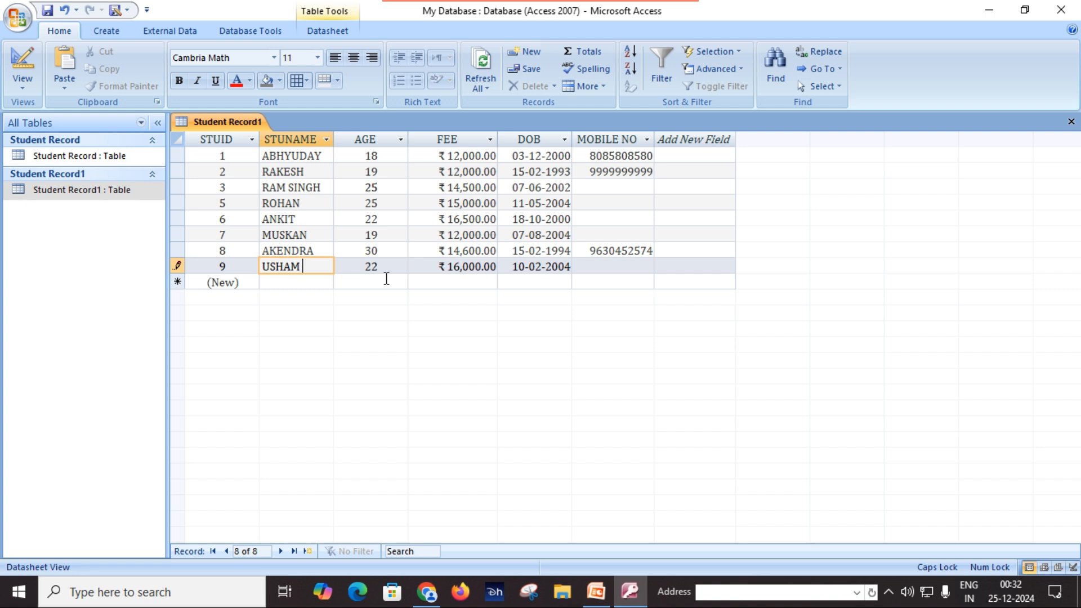
pyautogui.write('SINGH')
pyautogui.press('Tab')
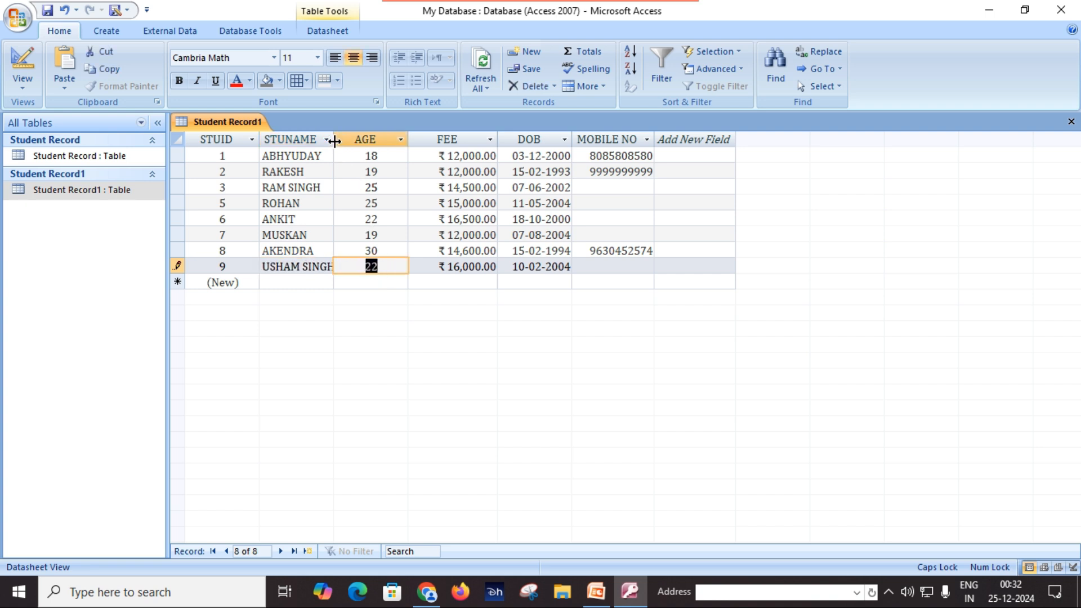
pyautogui.moveTo(335, 141); pyautogui.dragTo(342, 141)
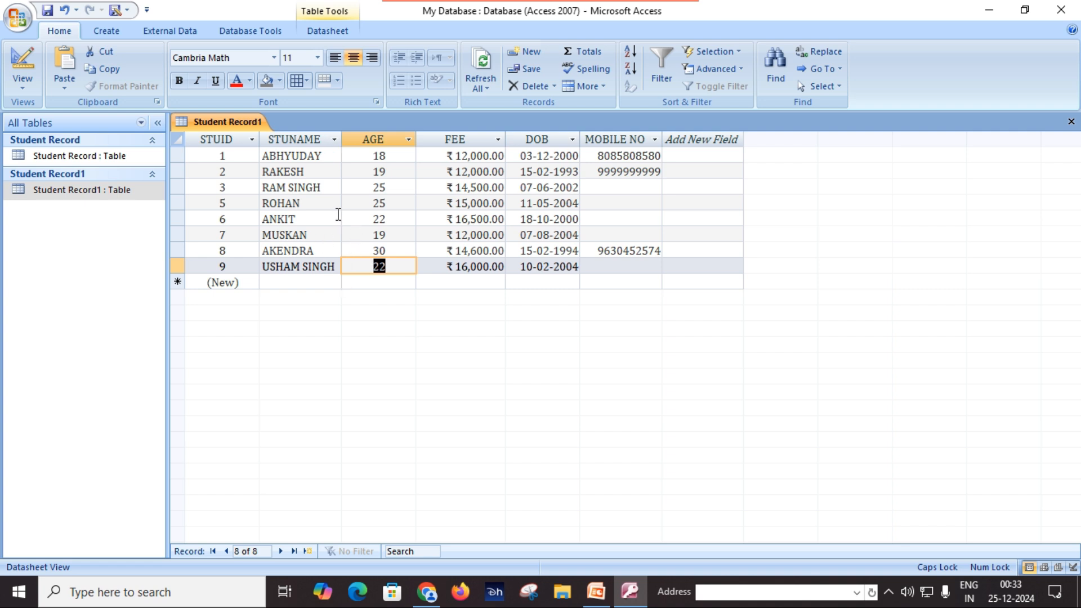
# Append a surname to row 1's name and autofit the STUNAME column to the longest name
pyautogui.click(330, 158)
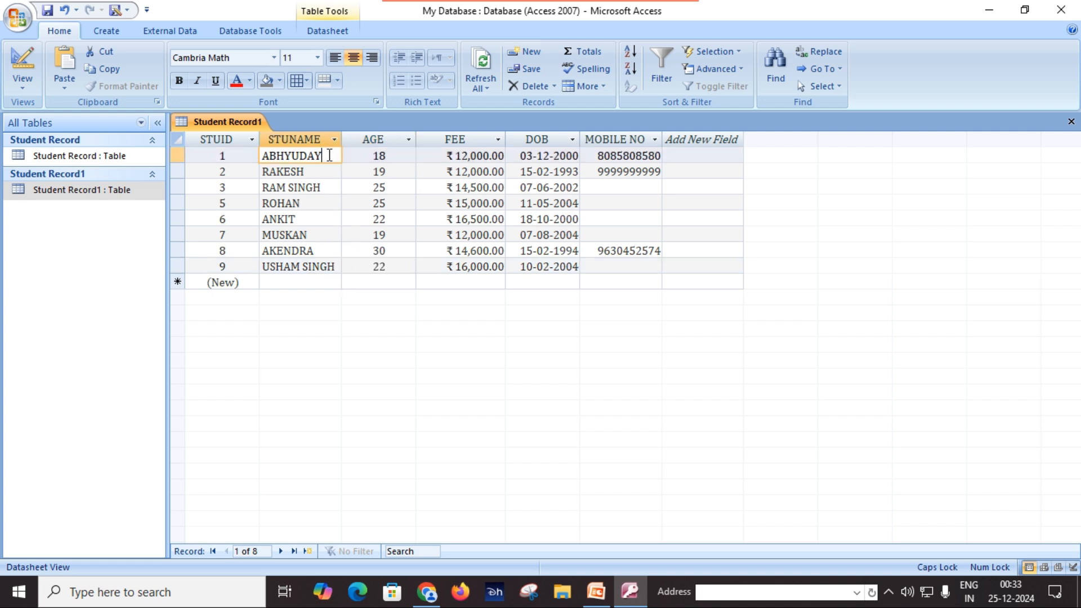
pyautogui.write('GOSWAMI')
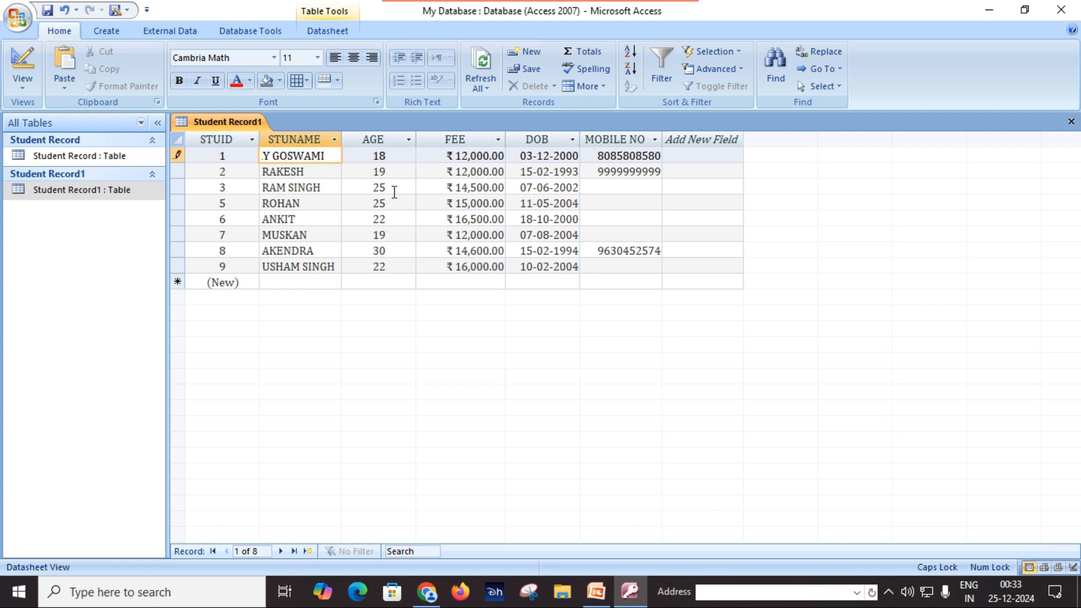
pyautogui.press('Tab')
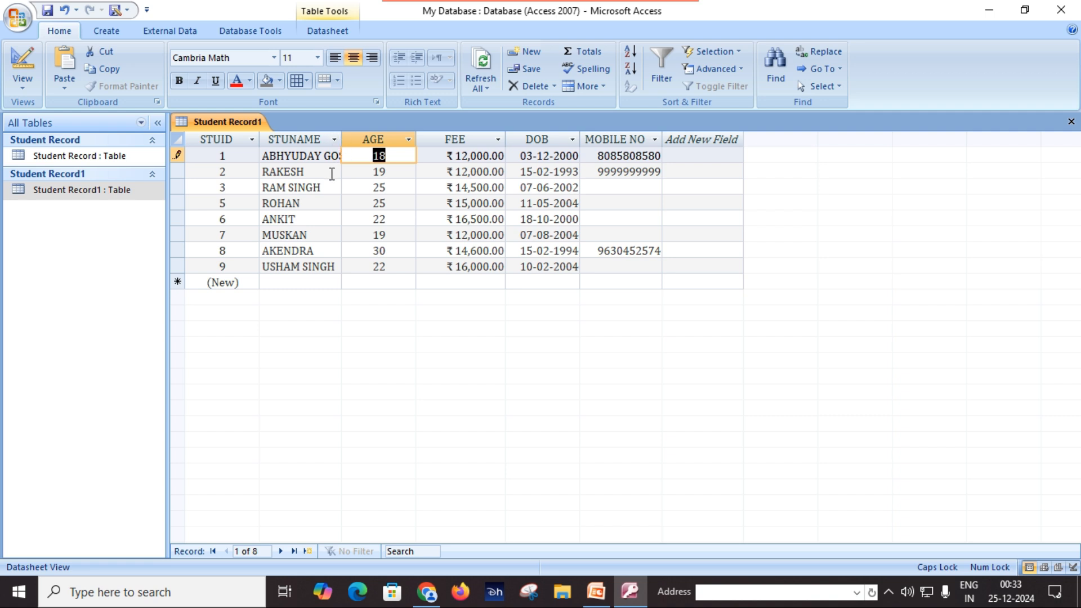
pyautogui.click(321, 188)
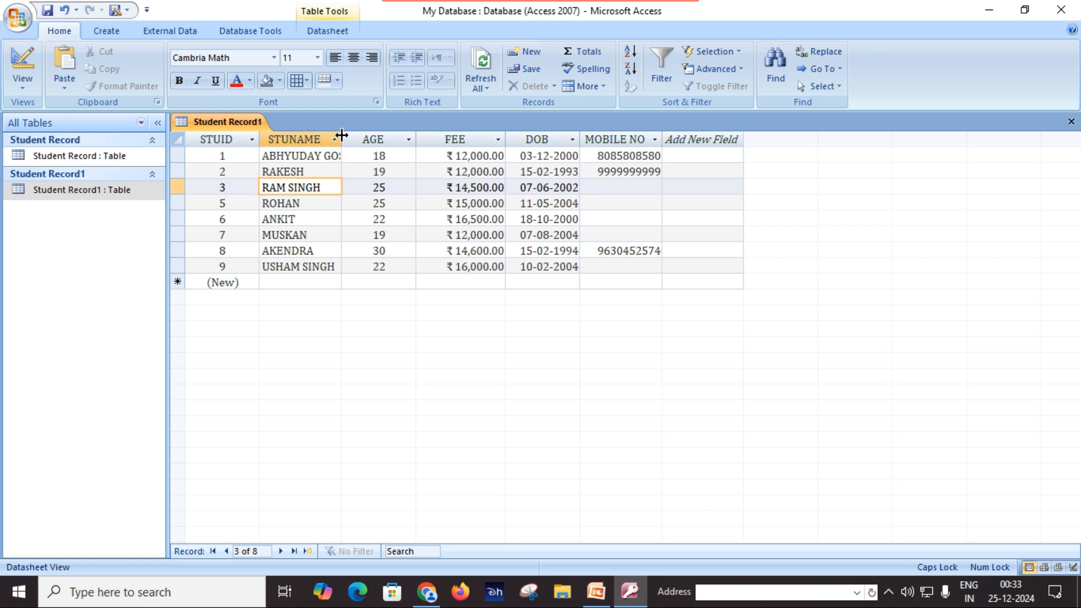
pyautogui.doubleClick(342, 135)
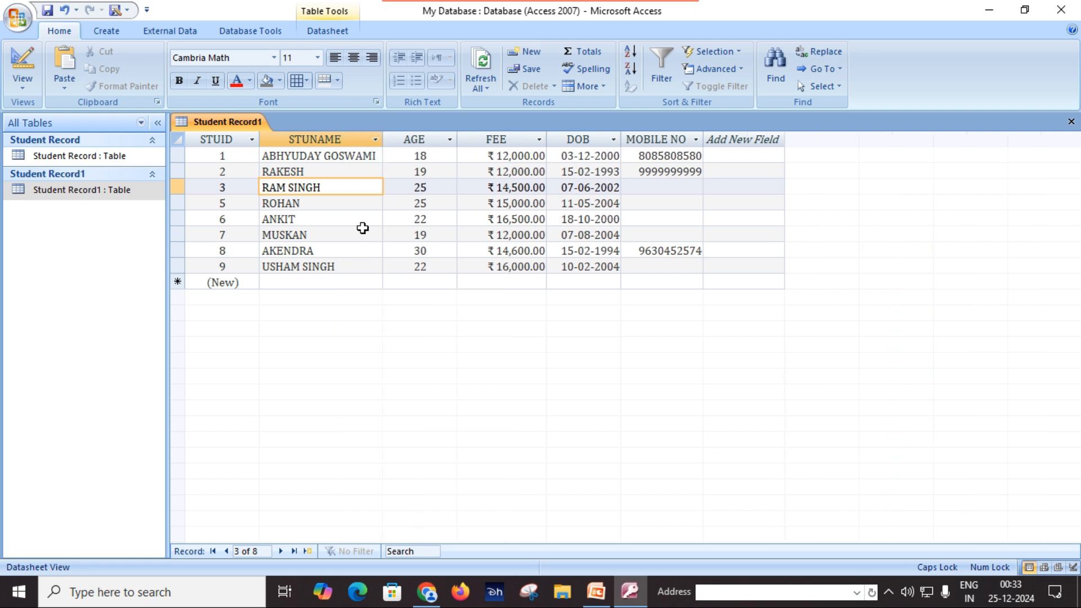
pyautogui.click(351, 220)
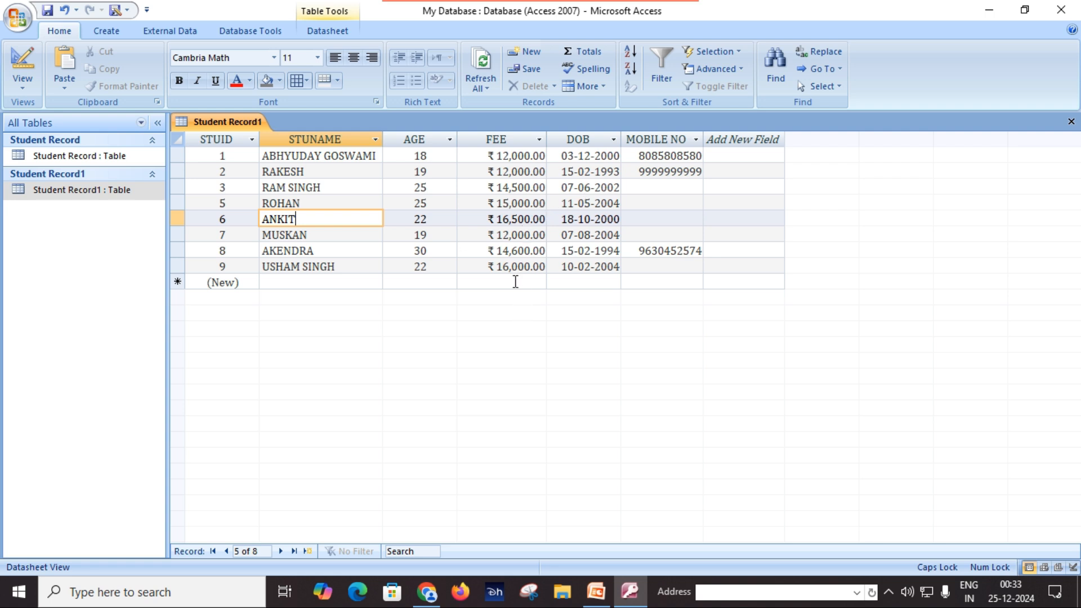
pyautogui.click(514, 282)
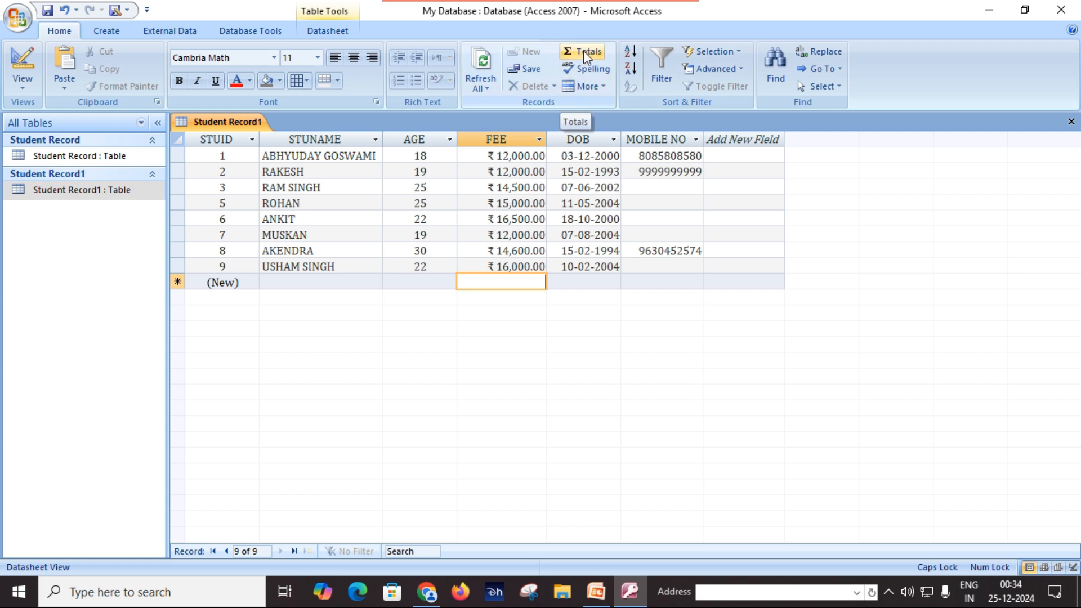
# Show the Total row and sum the FEE column to ₹112,600.00
pyautogui.click(586, 57)
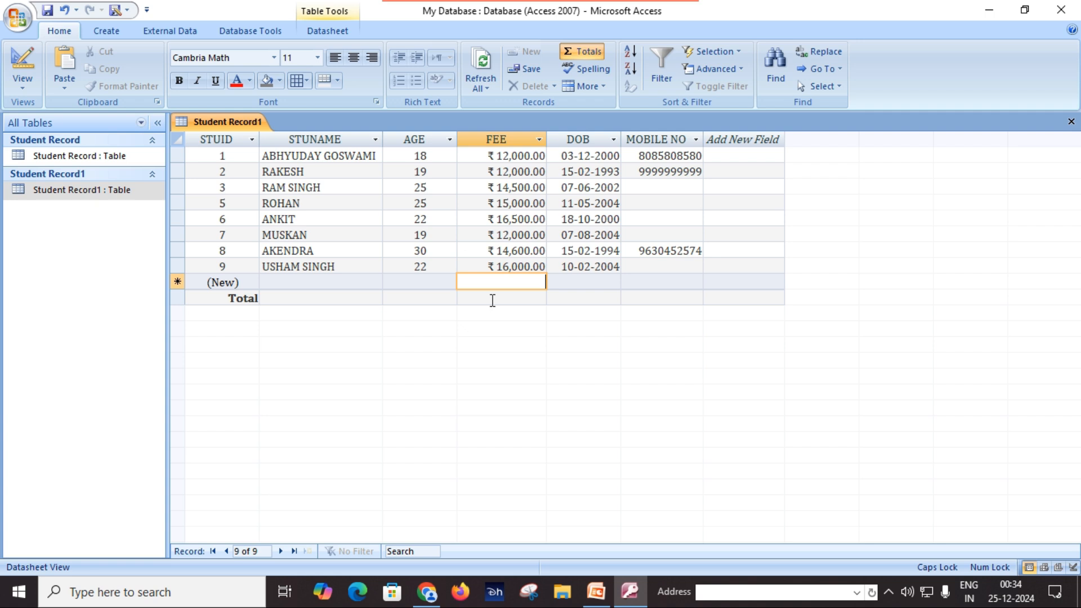
pyautogui.click(493, 299)
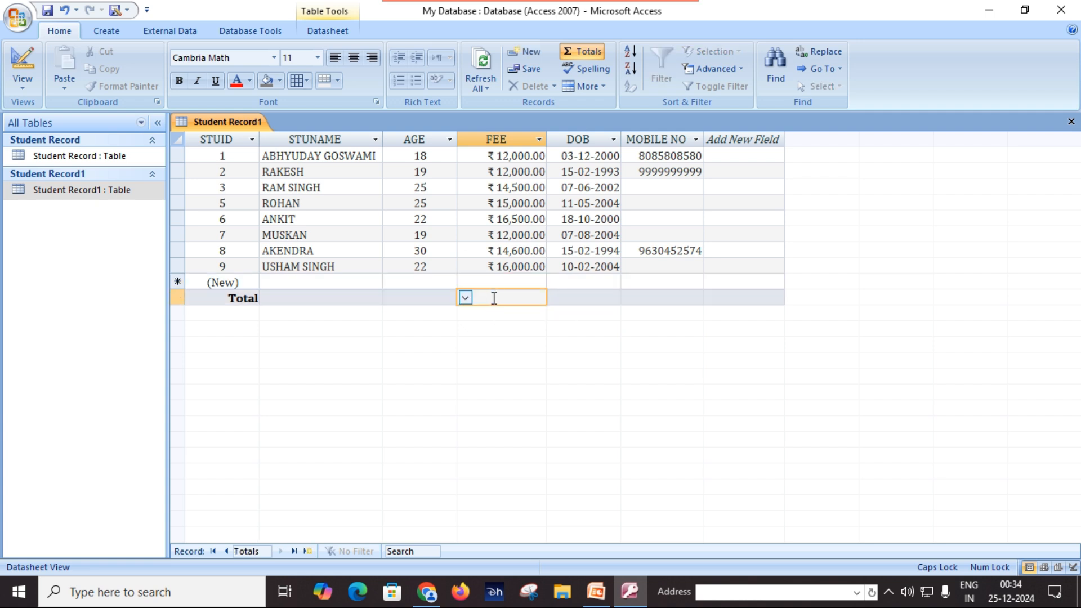
pyautogui.click(465, 299)
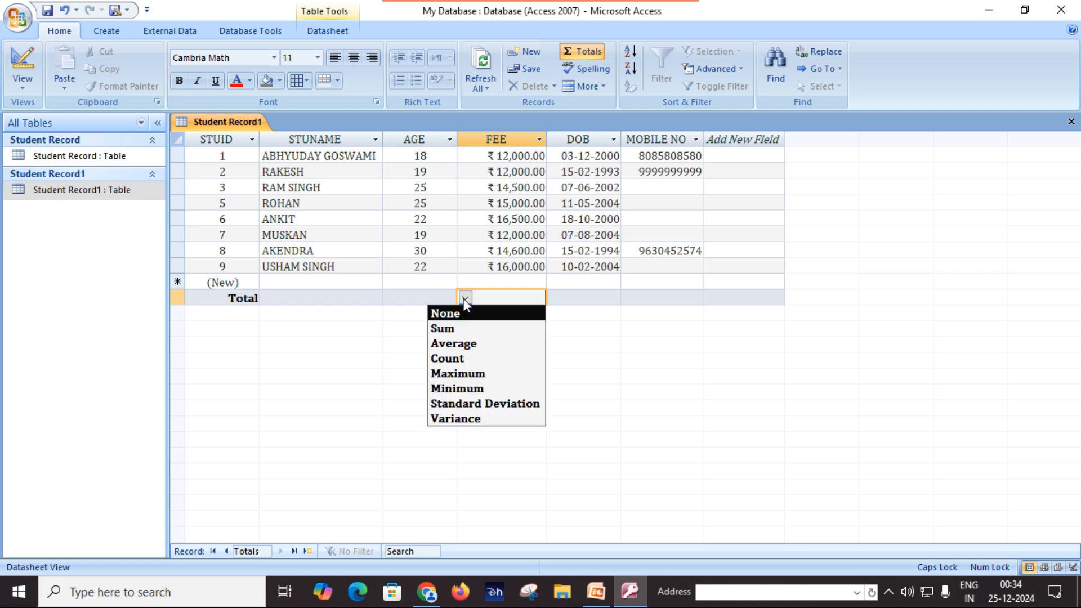
pyautogui.click(461, 329)
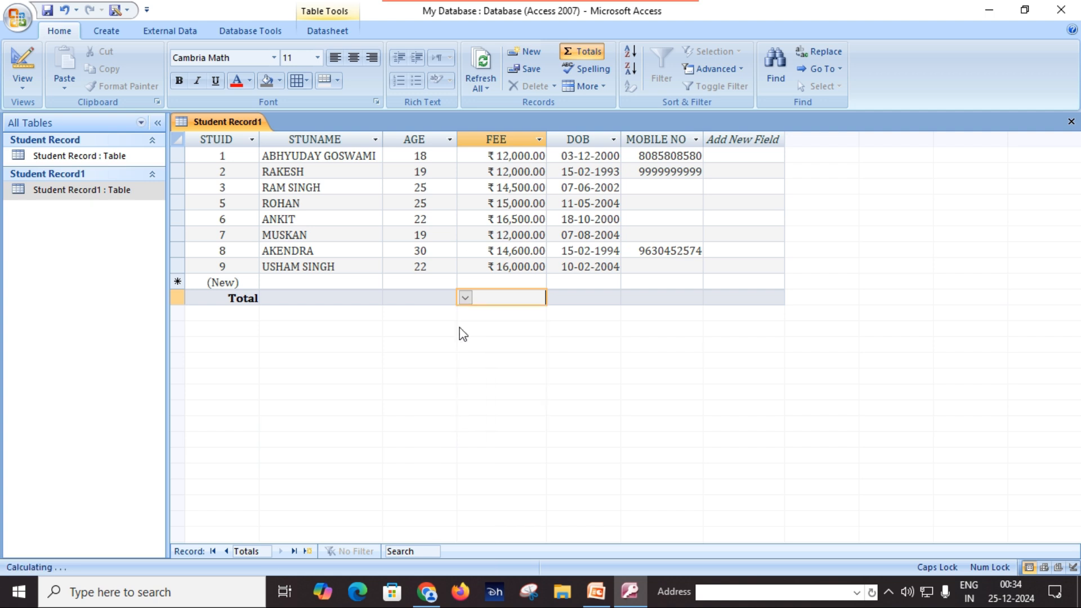
# Check the DOB total options and widen the FEE column slightly
pyautogui.click(557, 297)
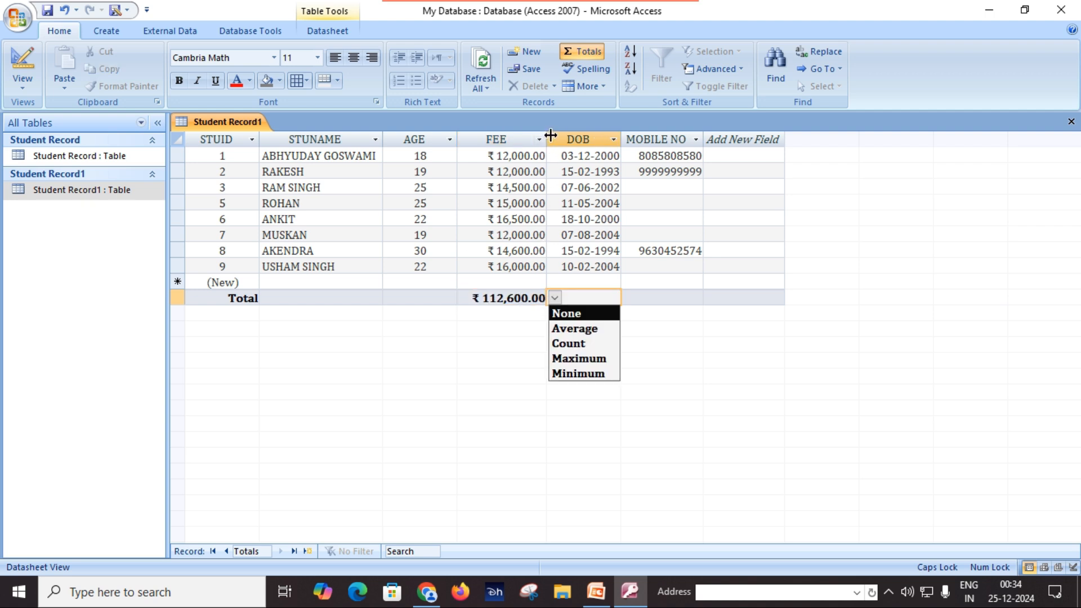
pyautogui.moveTo(550, 135); pyautogui.dragTo(558, 136)
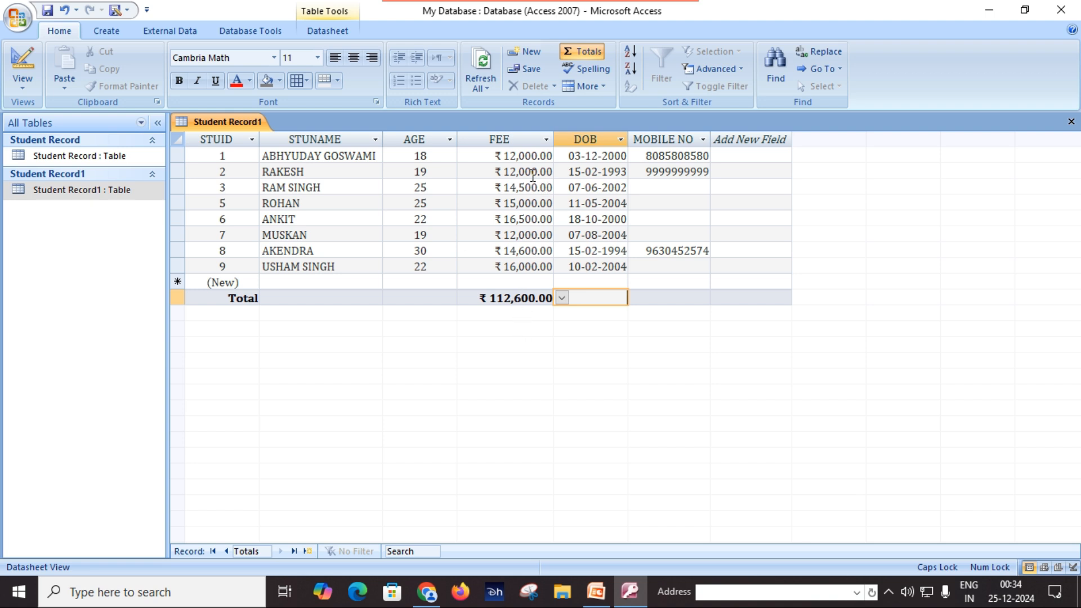
pyautogui.click(496, 298)
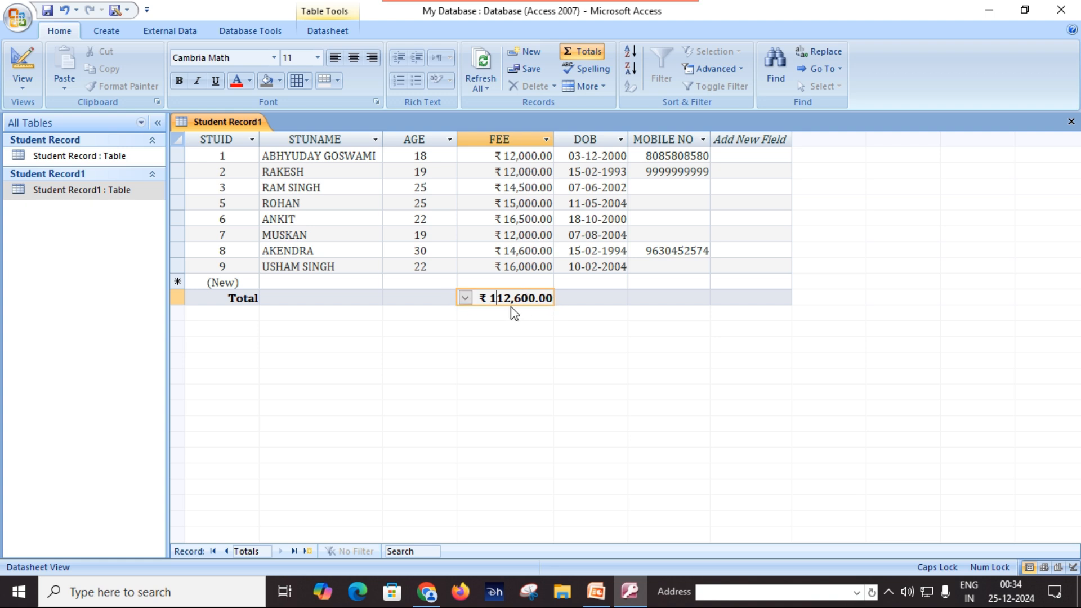
pyautogui.click(464, 299)
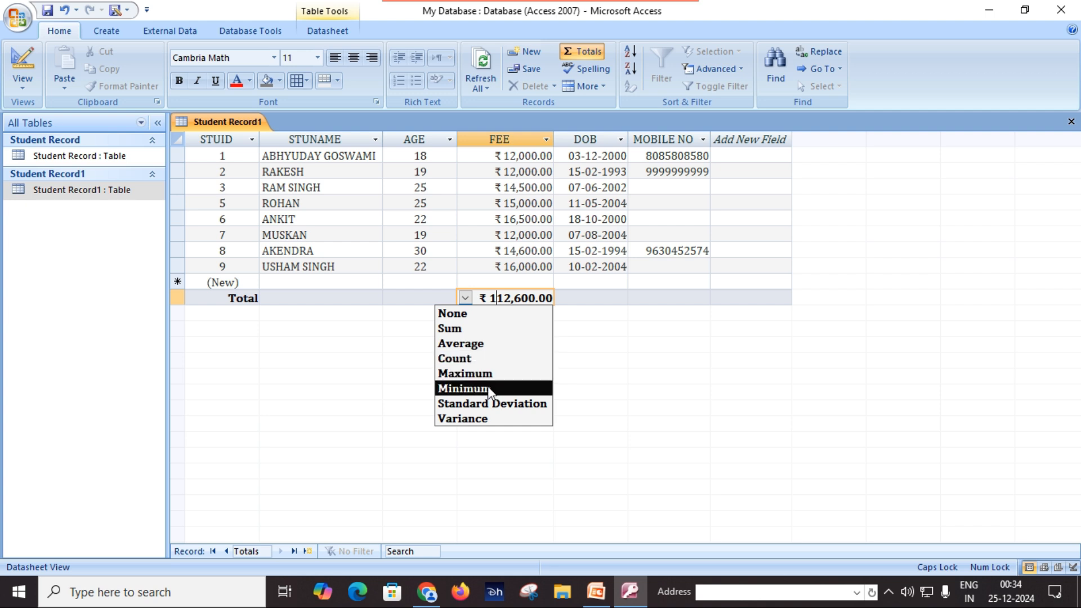
# Switch the FEE total to Average, then to Count (8)
pyautogui.click(470, 345)
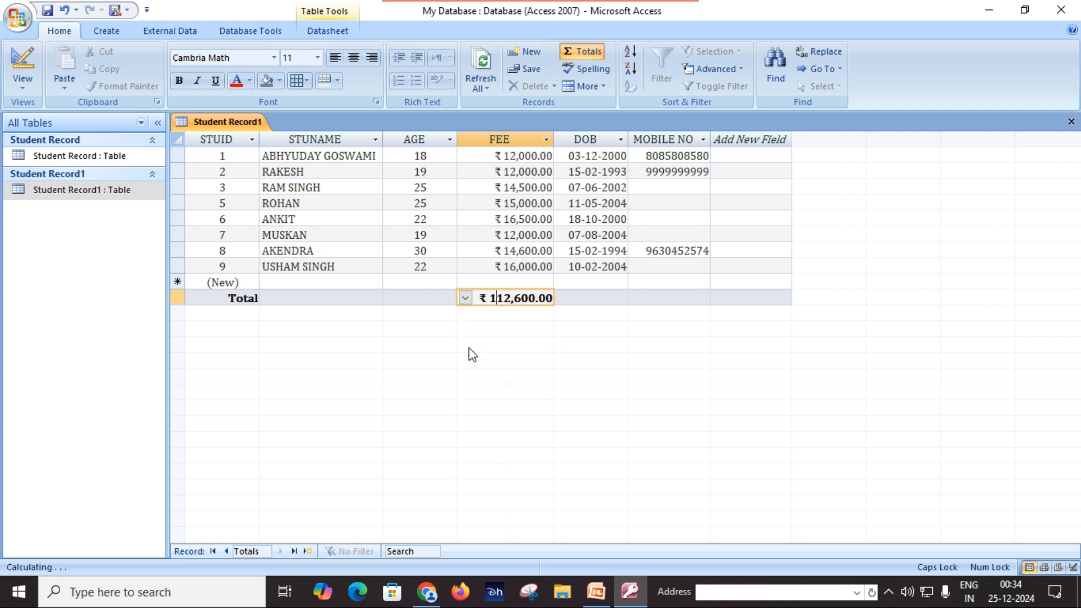
pyautogui.click(536, 301)
pyautogui.click(465, 298)
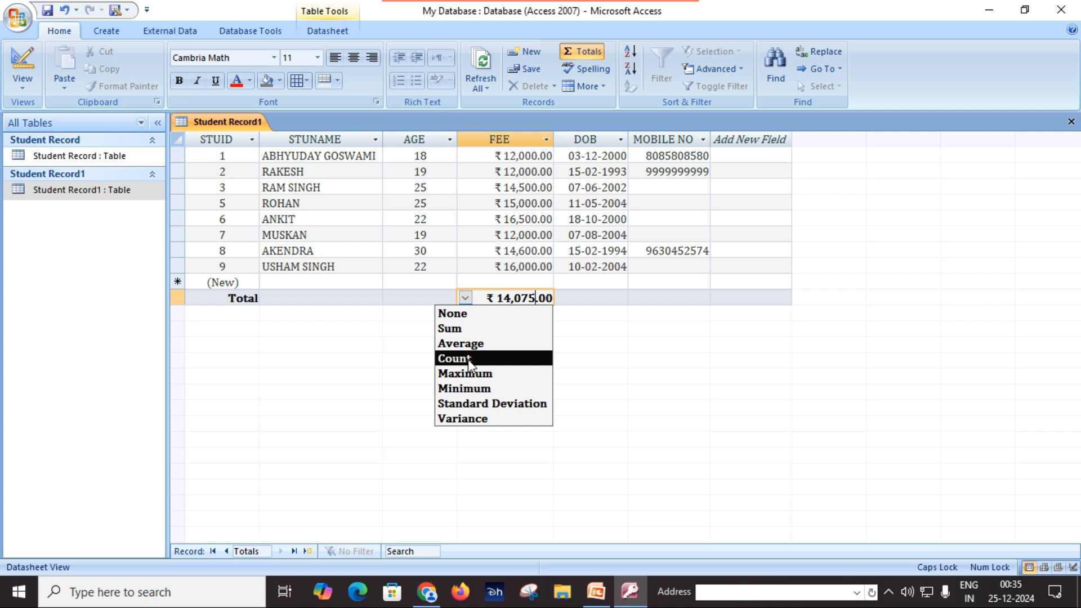
pyautogui.click(468, 360)
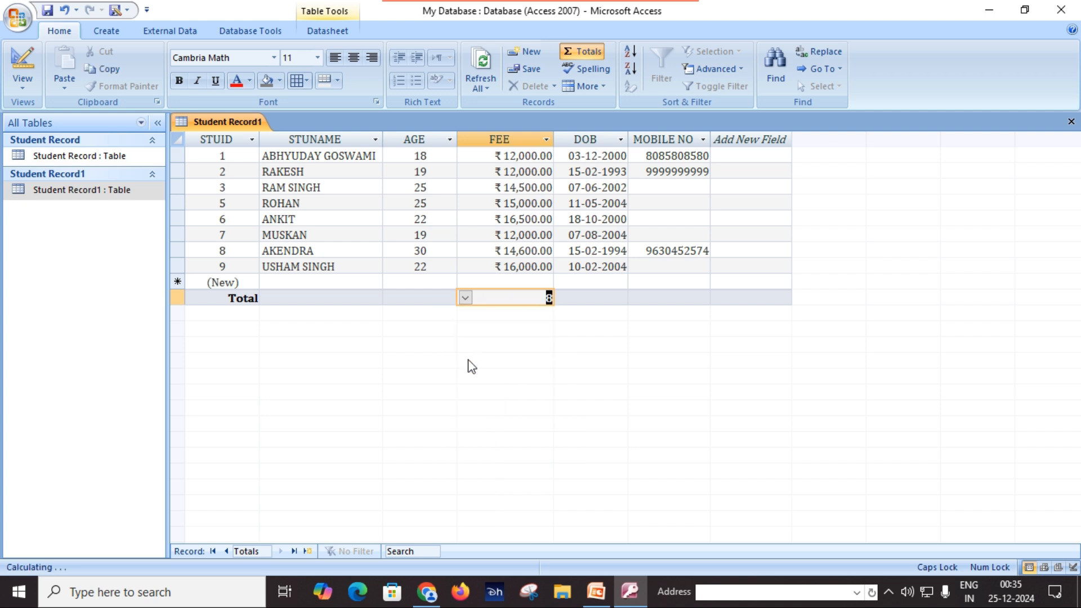
pyautogui.click(522, 298)
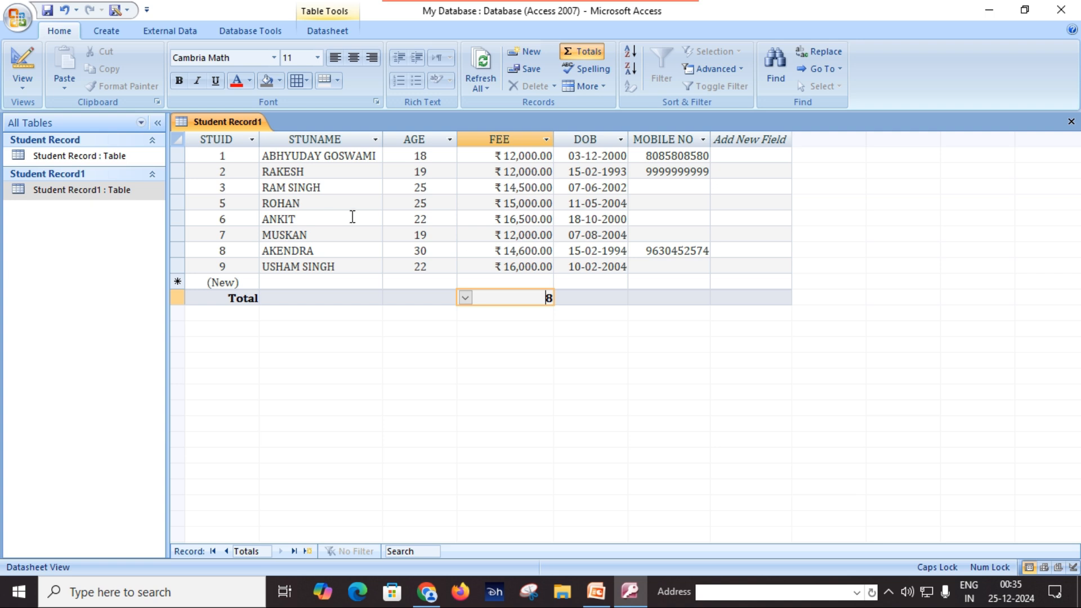
# Change the FEE total to Maximum ₹16,500.00, then Minimum ₹12,000.00
pyautogui.click(465, 299)
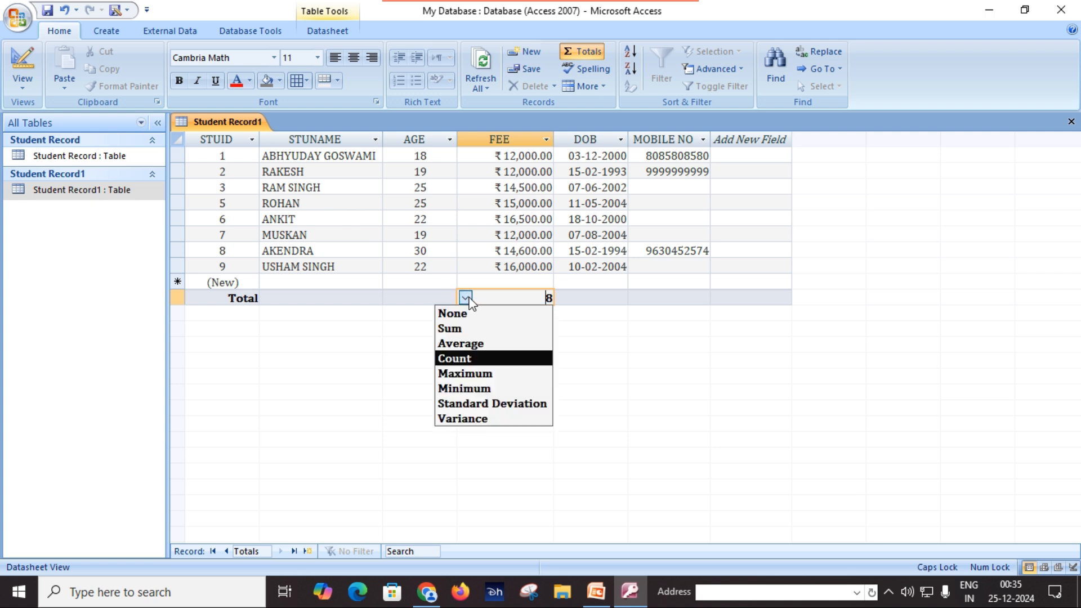
pyautogui.click(479, 373)
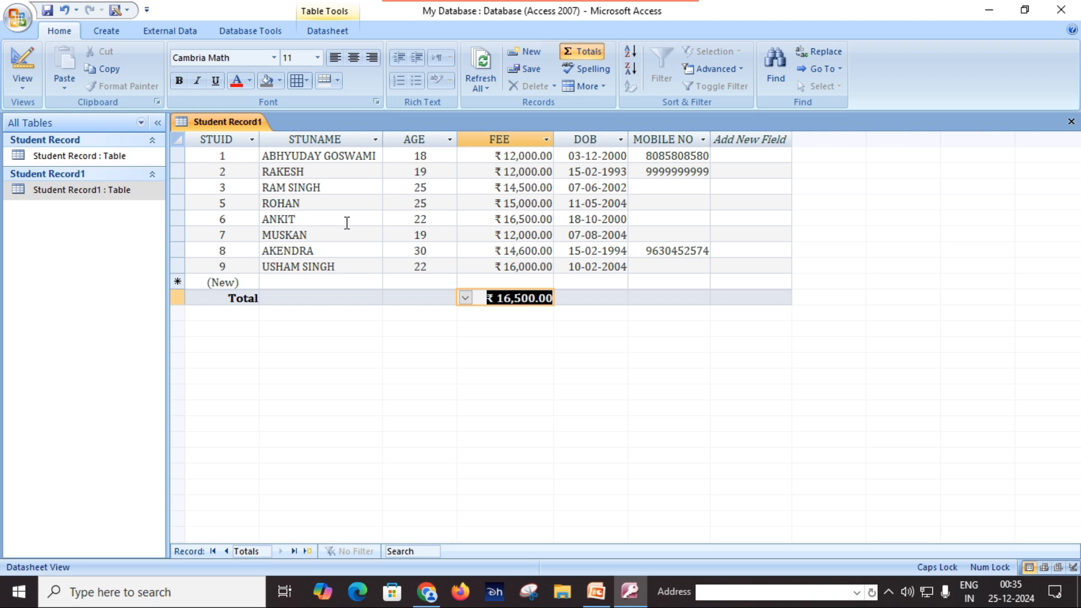
pyautogui.click(465, 298)
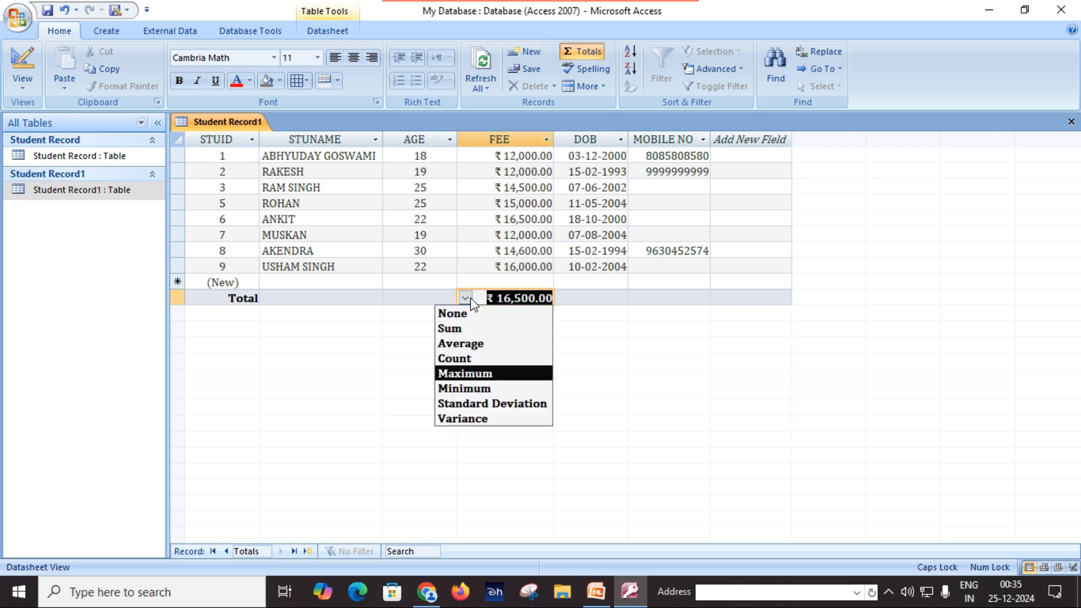
pyautogui.click(472, 394)
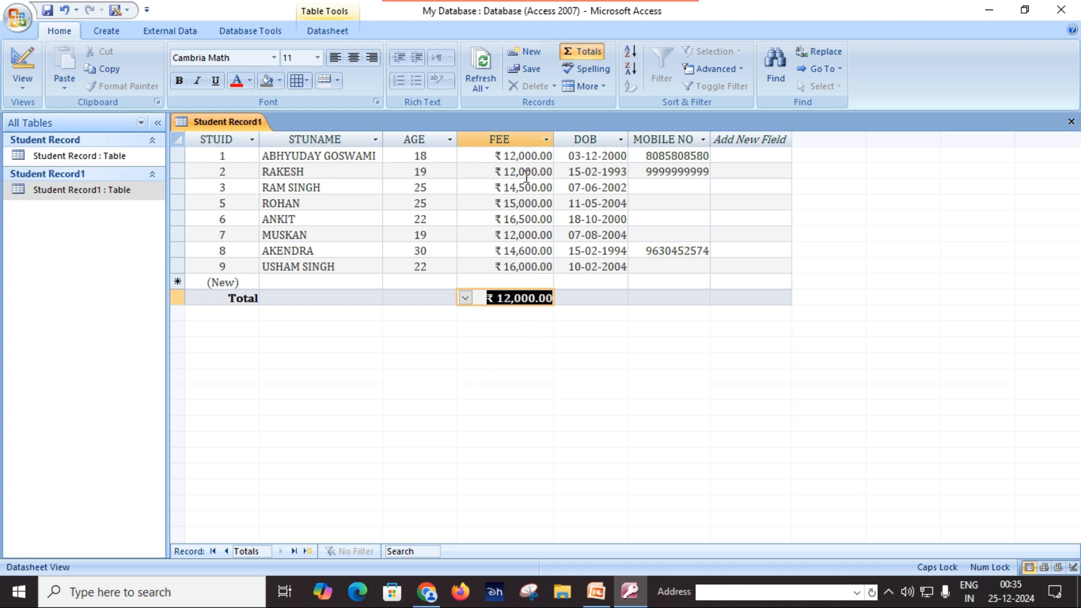
# Show the FEE total as standard deviation, then as variance
pyautogui.click(466, 299)
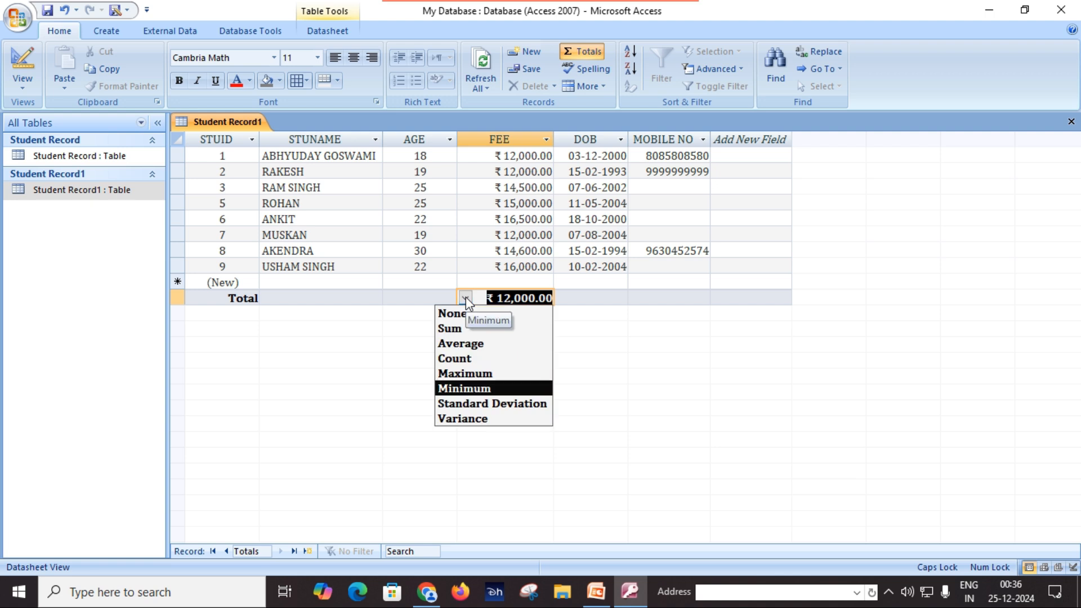
pyautogui.click(487, 404)
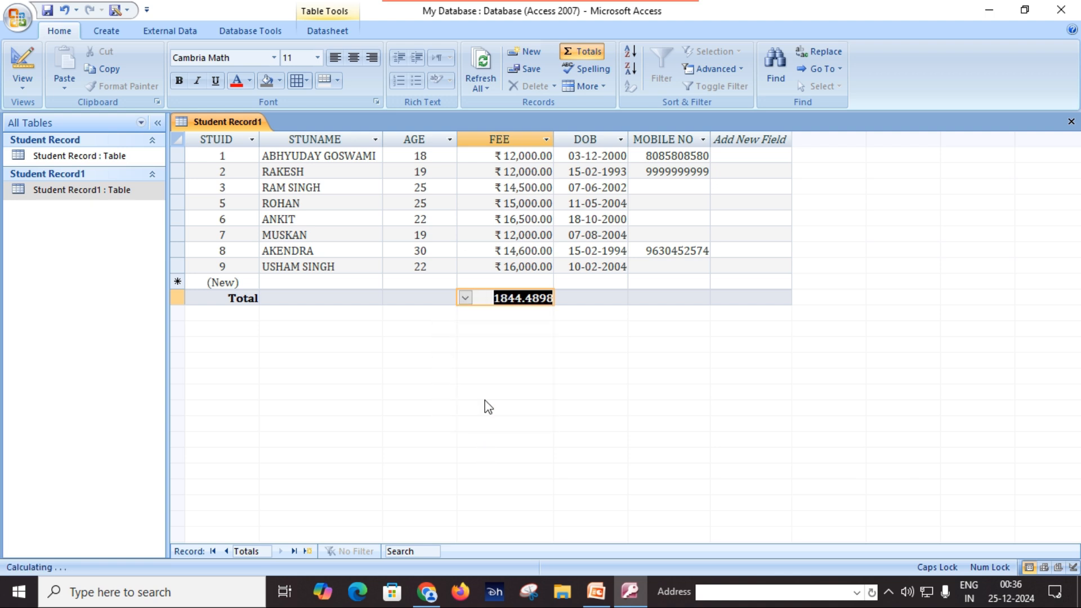
pyautogui.click(465, 298)
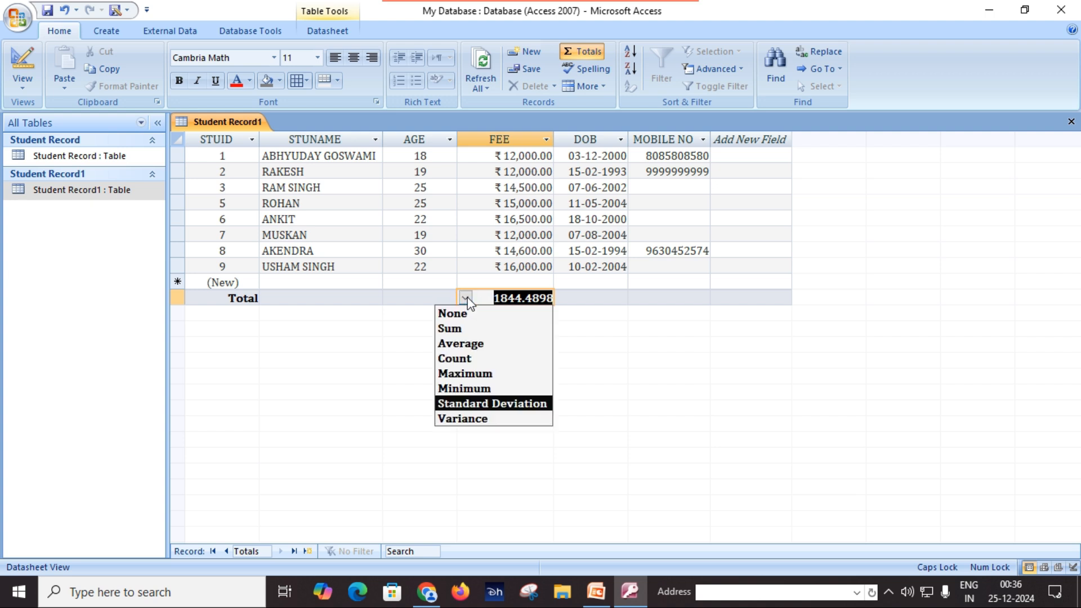
pyautogui.click(465, 419)
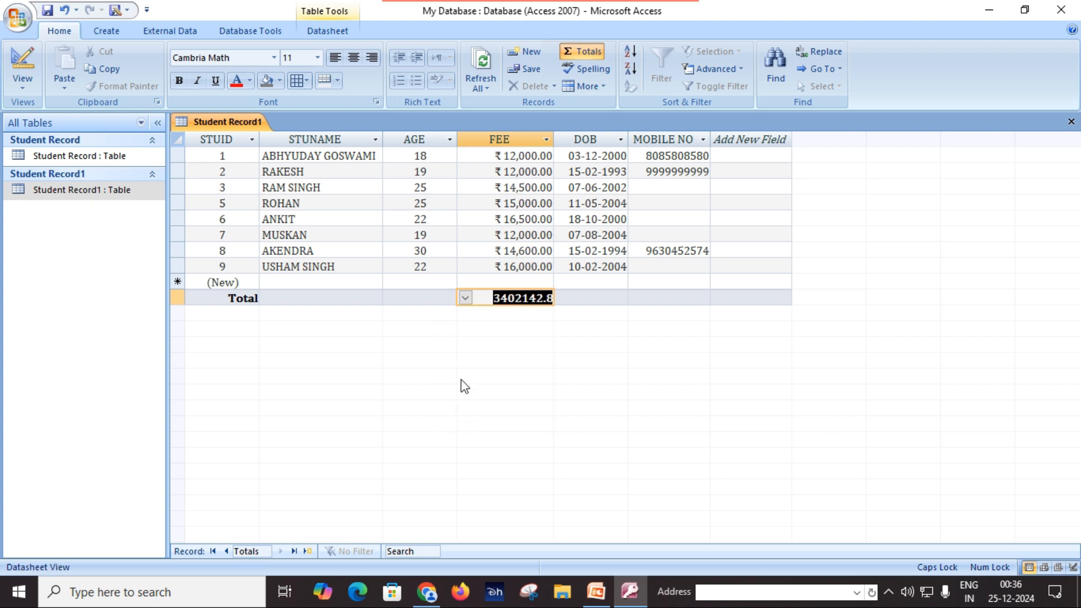
# Set the FEE total to None and turn off the Total row
pyautogui.click(466, 298)
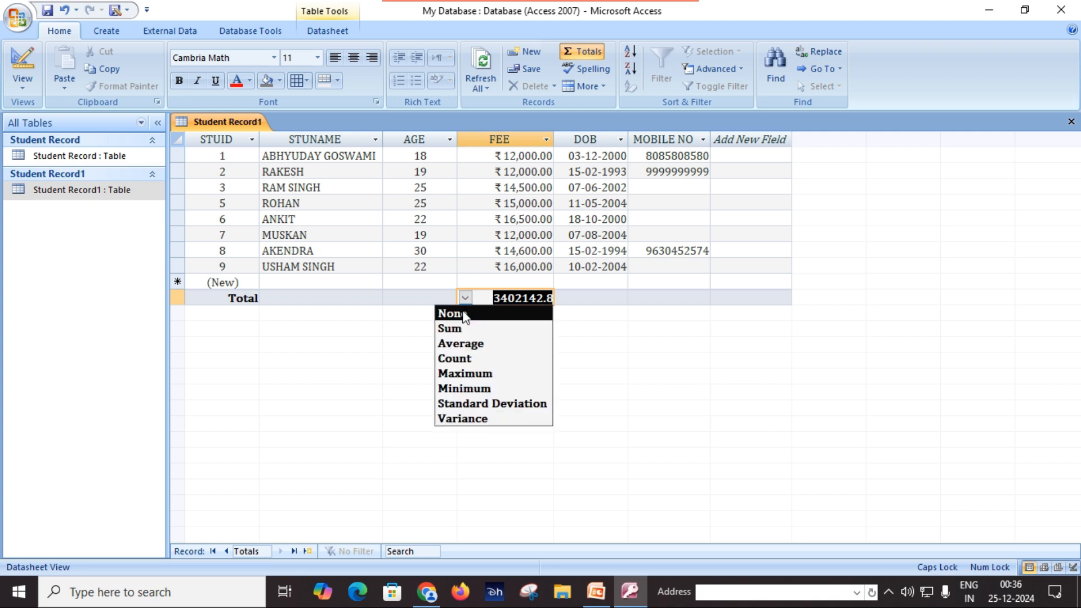
pyautogui.click(464, 314)
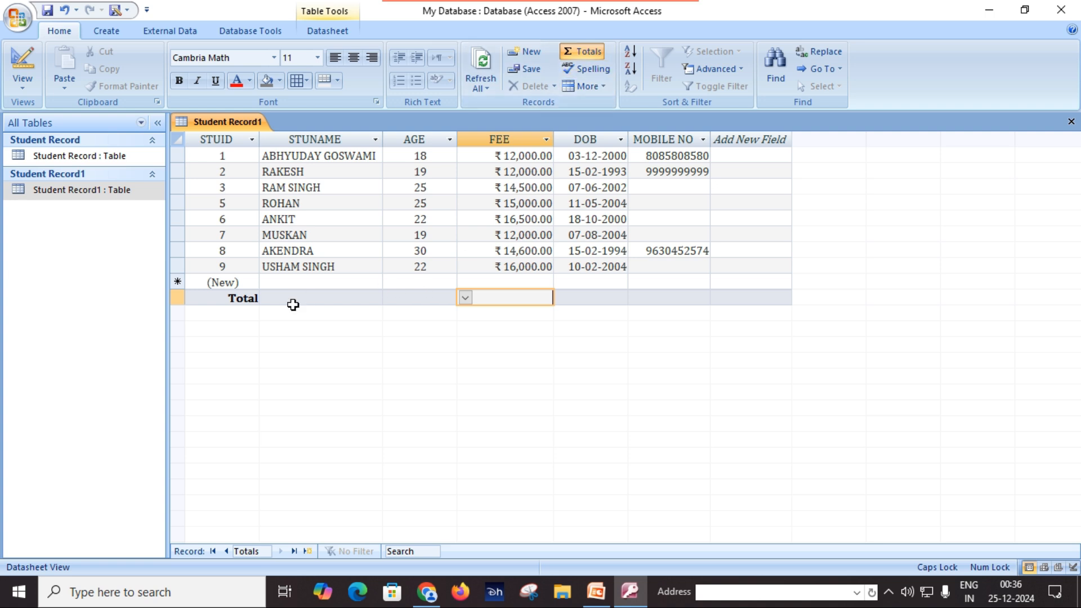
pyautogui.click(584, 54)
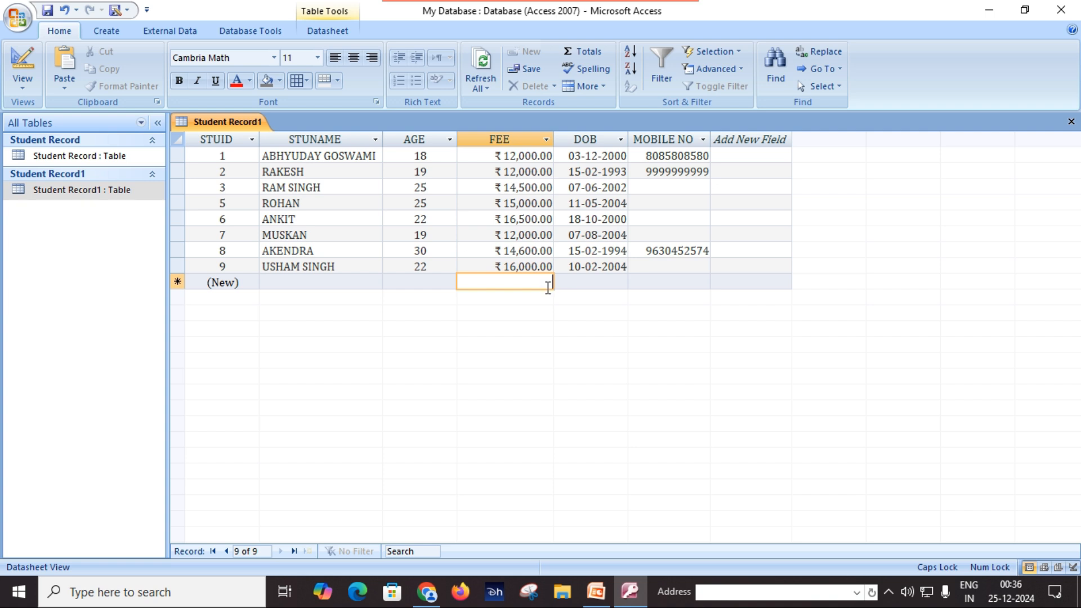
# Turn the Total row back on with FEE summed to ₹112,600.00, then select STUNAME
pyautogui.click(598, 56)
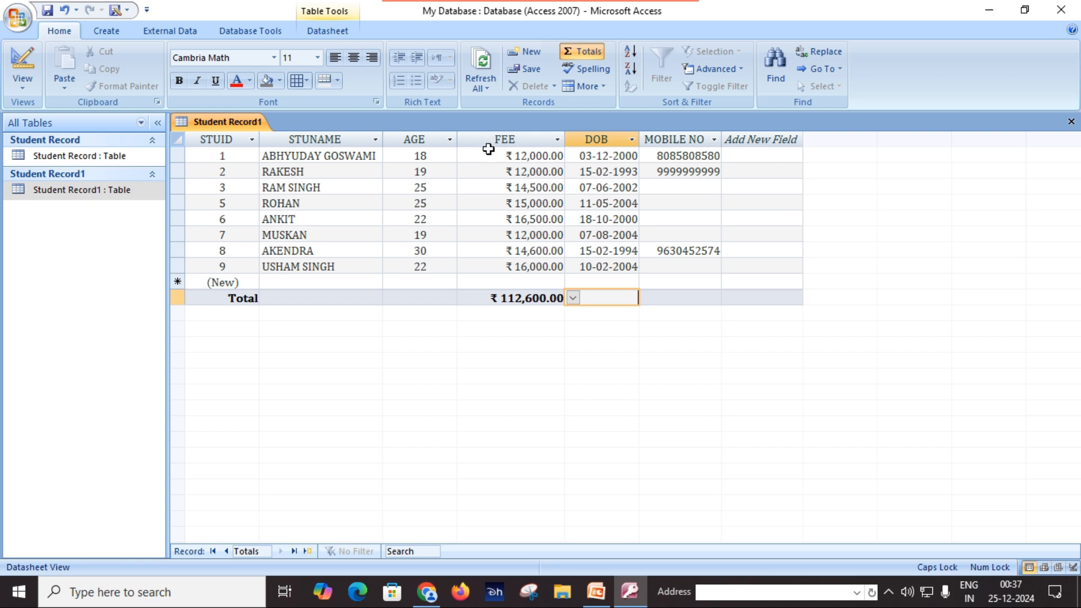
pyautogui.click(332, 139)
# Start renaming the STUNAME column but cancel, leaving it unchanged, then bring up the View list
pyautogui.rightClick(333, 141)
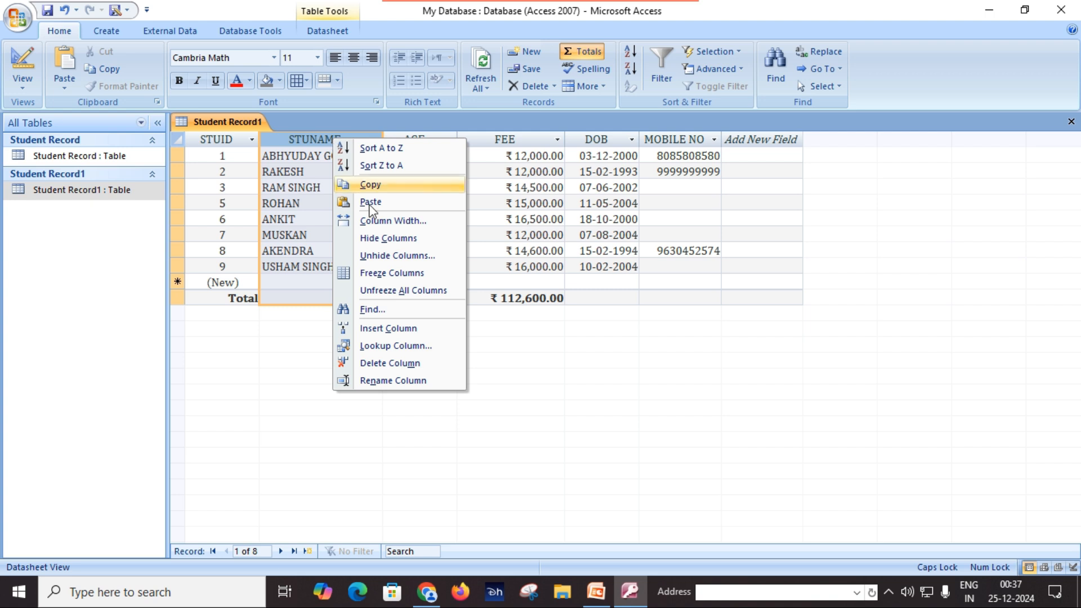
pyautogui.click(301, 145)
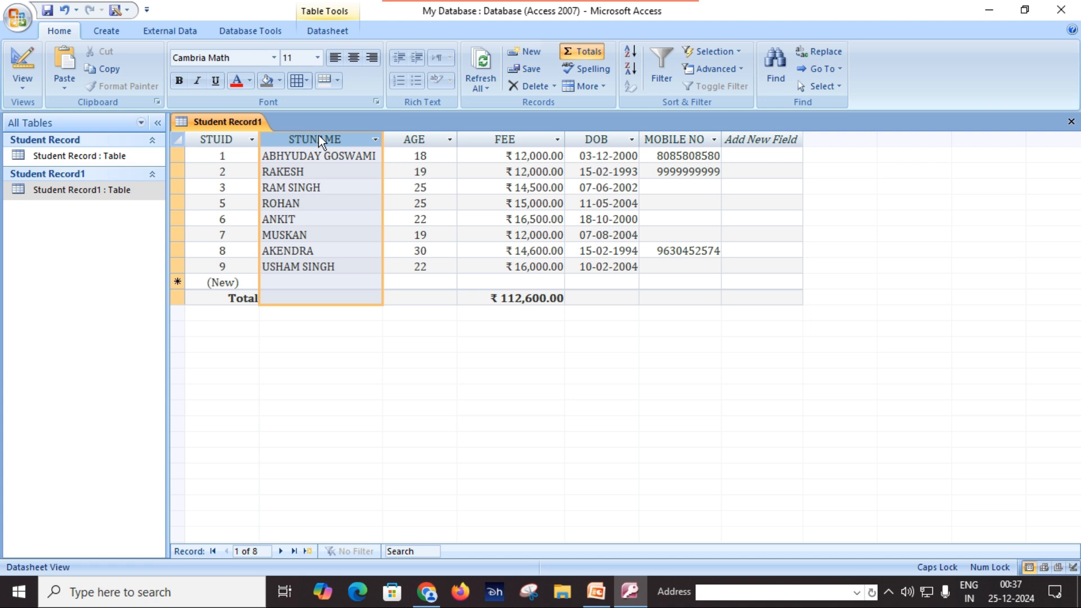
pyautogui.rightClick(319, 138)
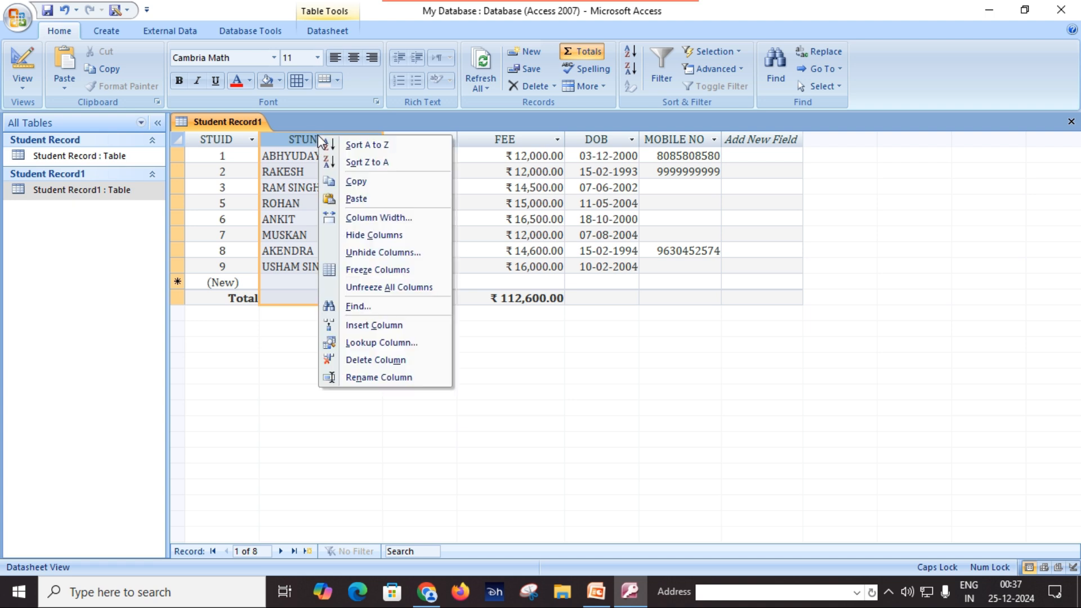
pyautogui.click(373, 378)
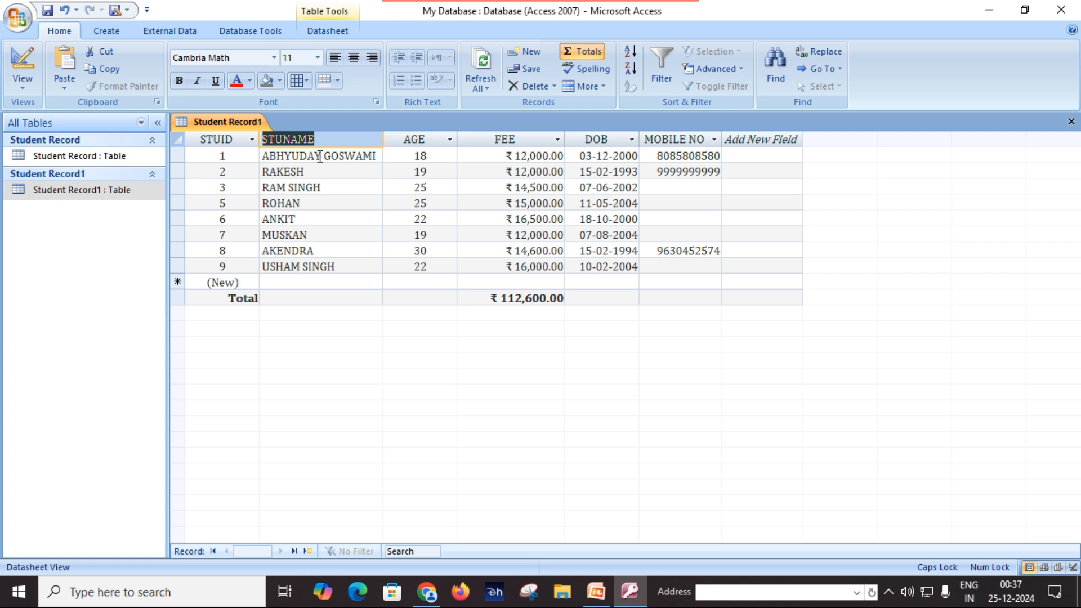
pyautogui.click(321, 172)
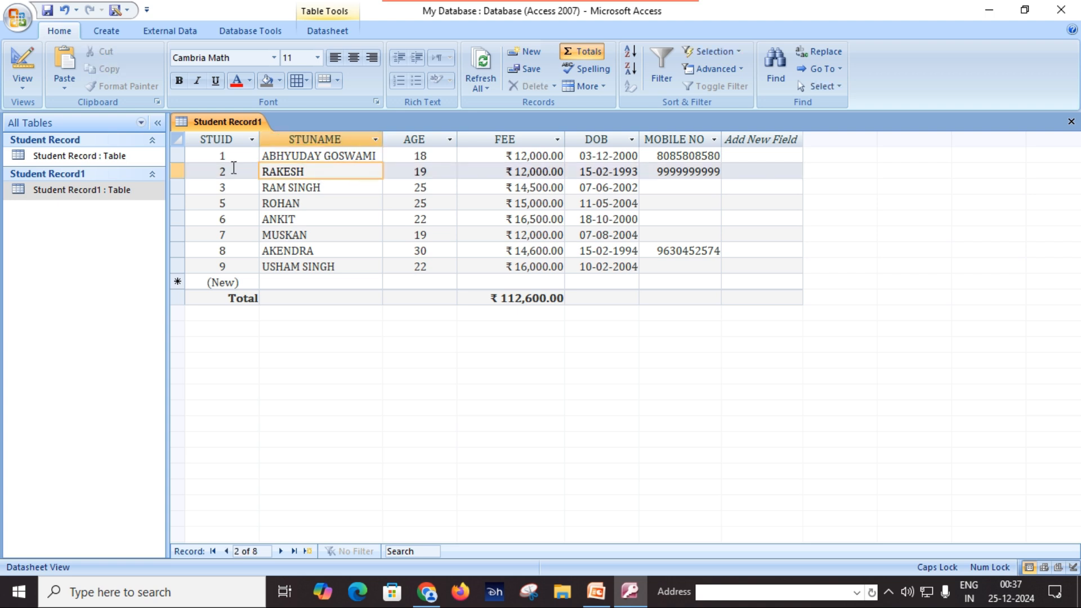
pyautogui.click(23, 82)
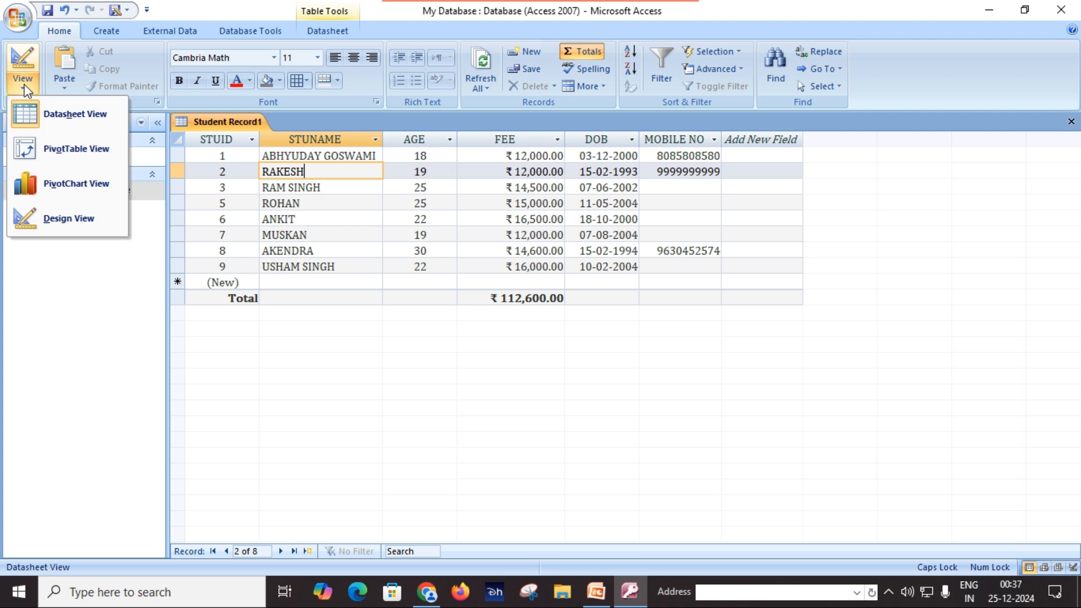
# In Design View, change the STUNAME field name to STUDENT NAME
pyautogui.click(76, 224)
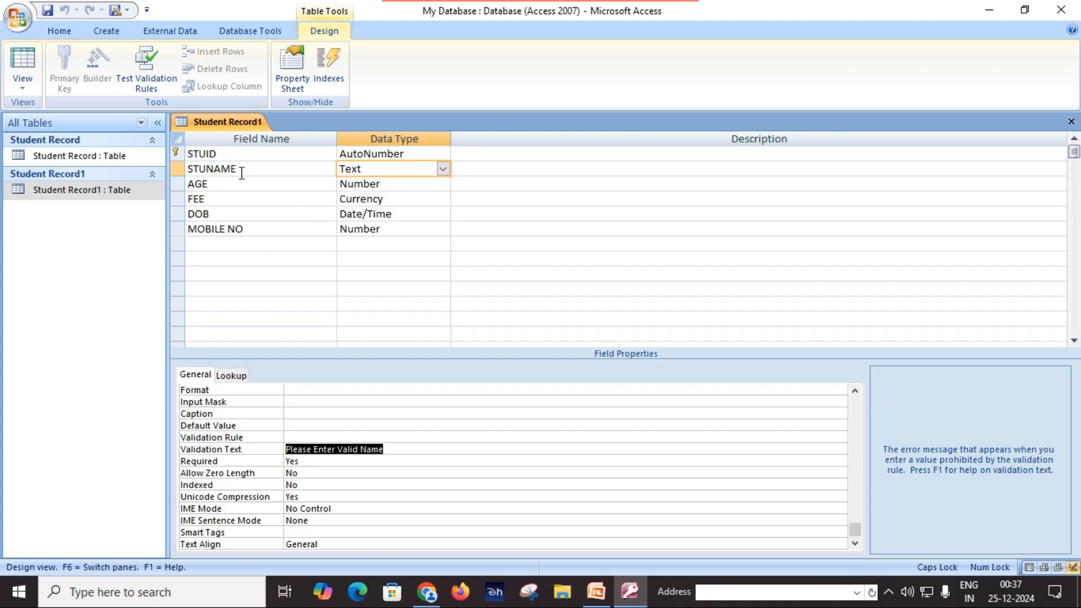
pyautogui.click(228, 170)
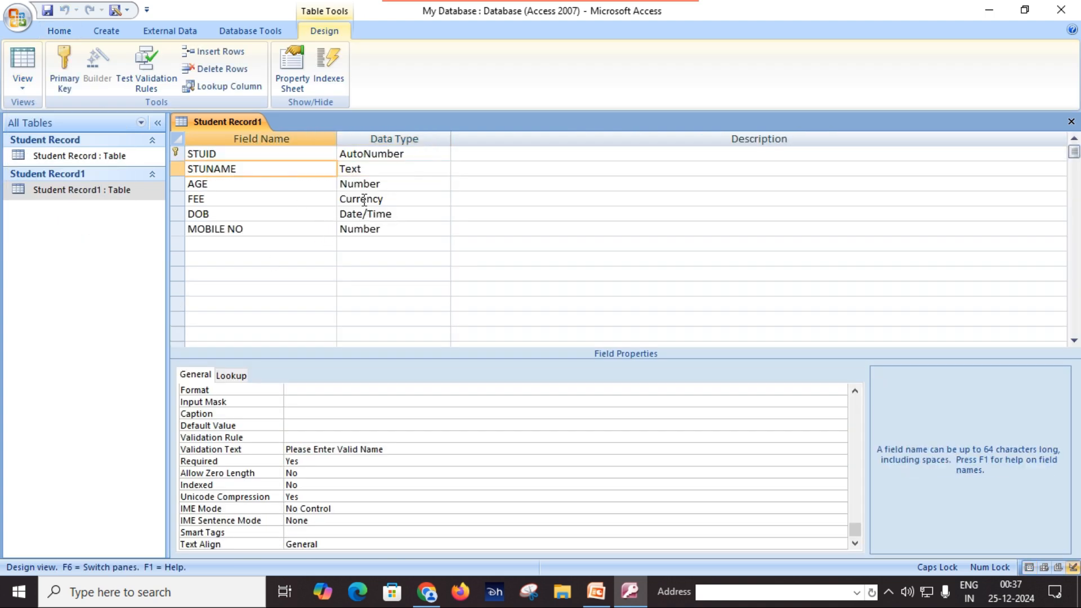
pyautogui.write('DENT')
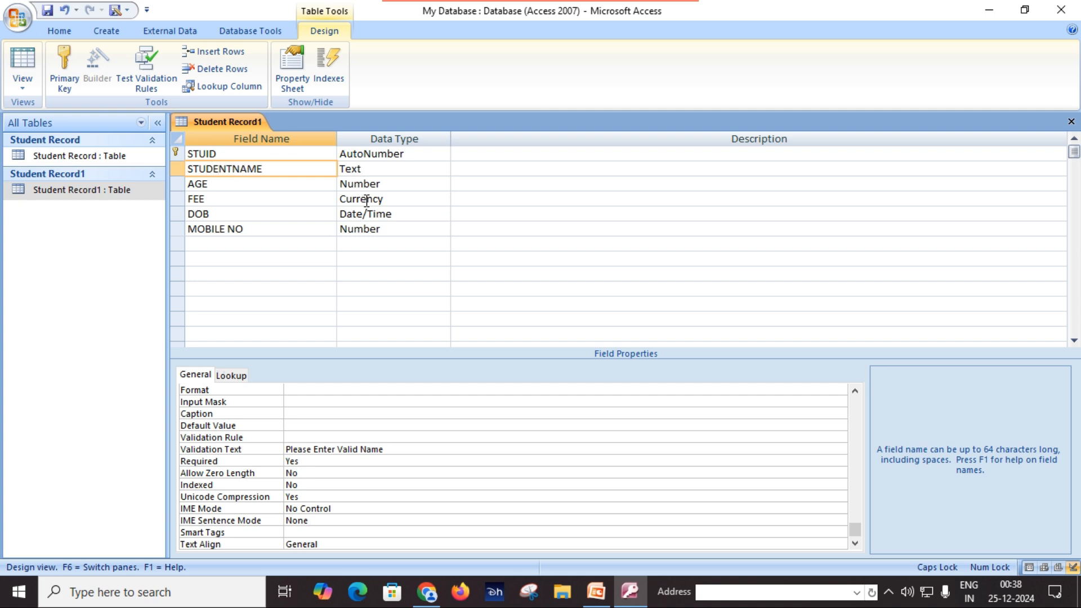
pyautogui.click(440, 229)
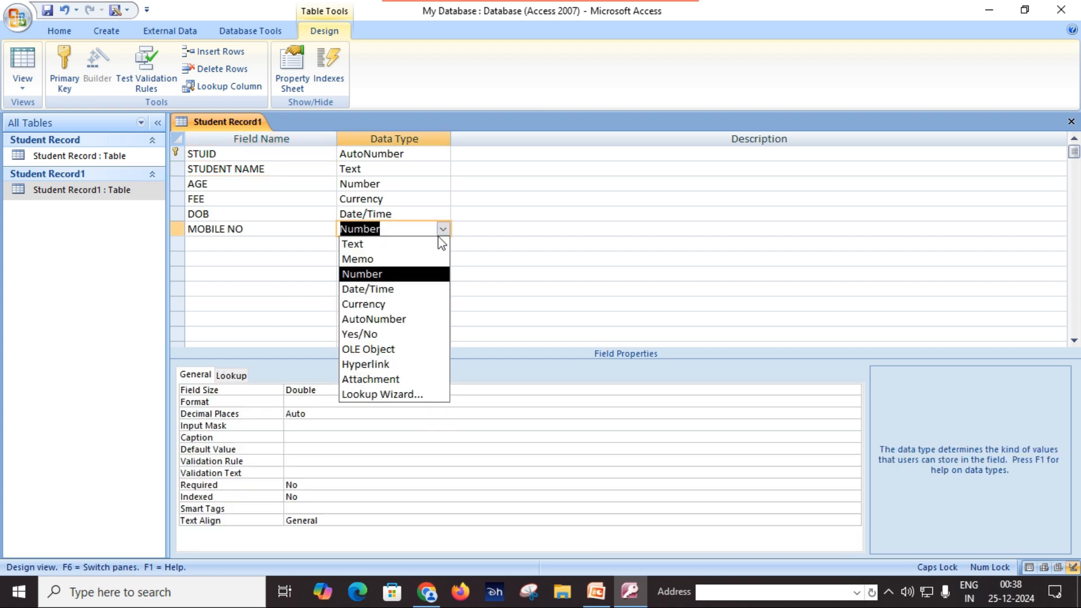
pyautogui.click(513, 183)
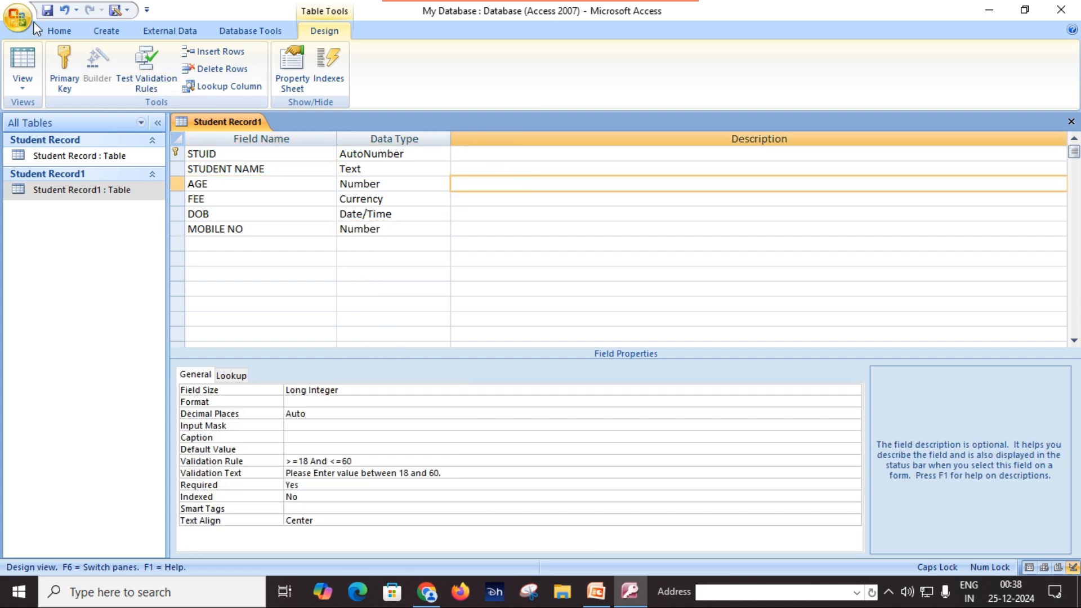
# Save the table design and return to Datasheet View
pyautogui.click(48, 10)
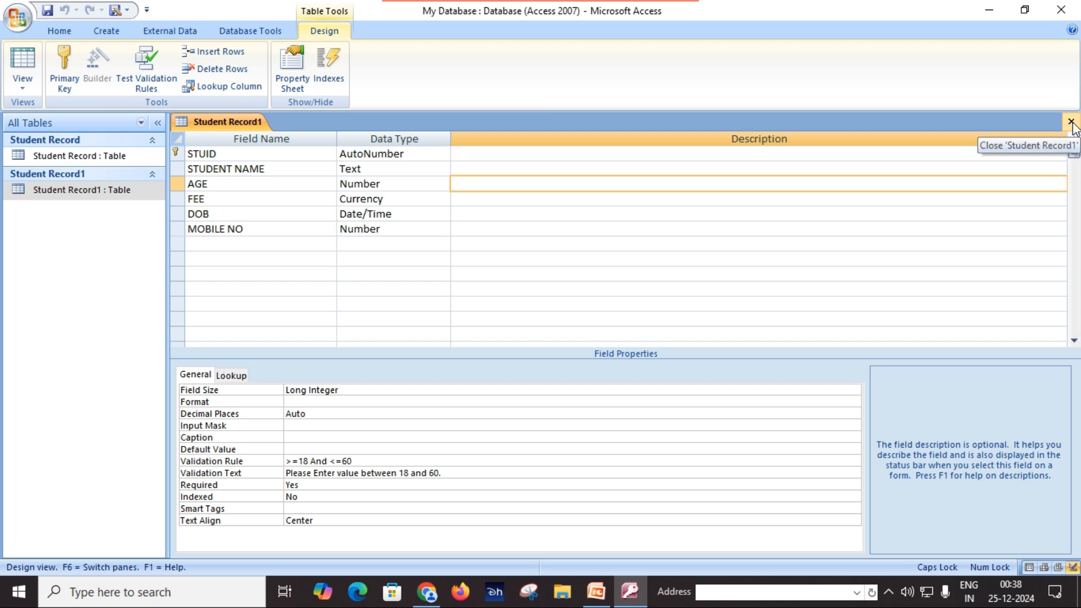
pyautogui.click(25, 86)
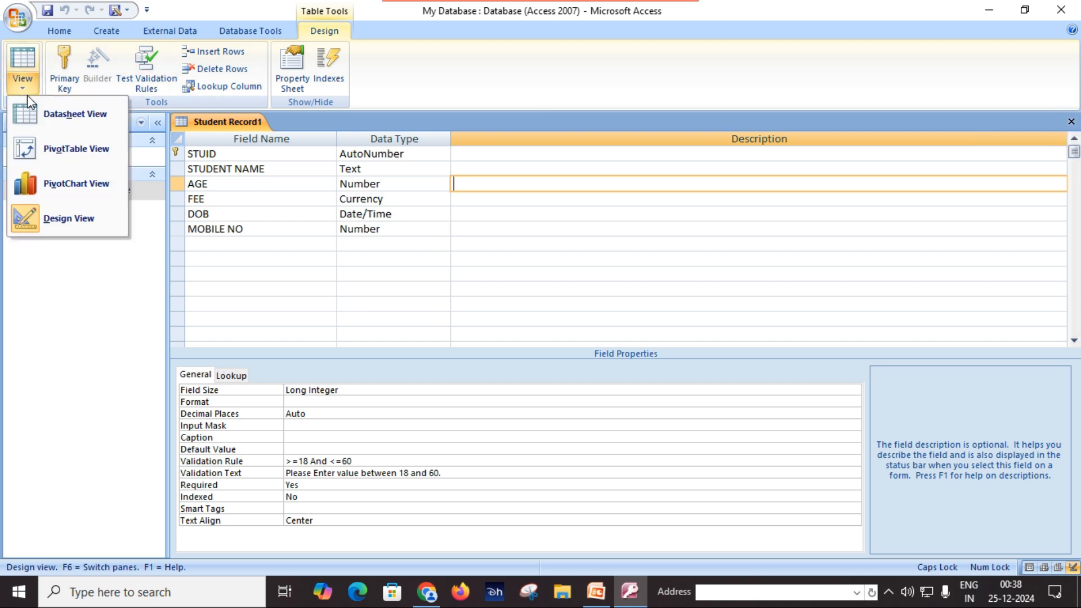
pyautogui.click(29, 113)
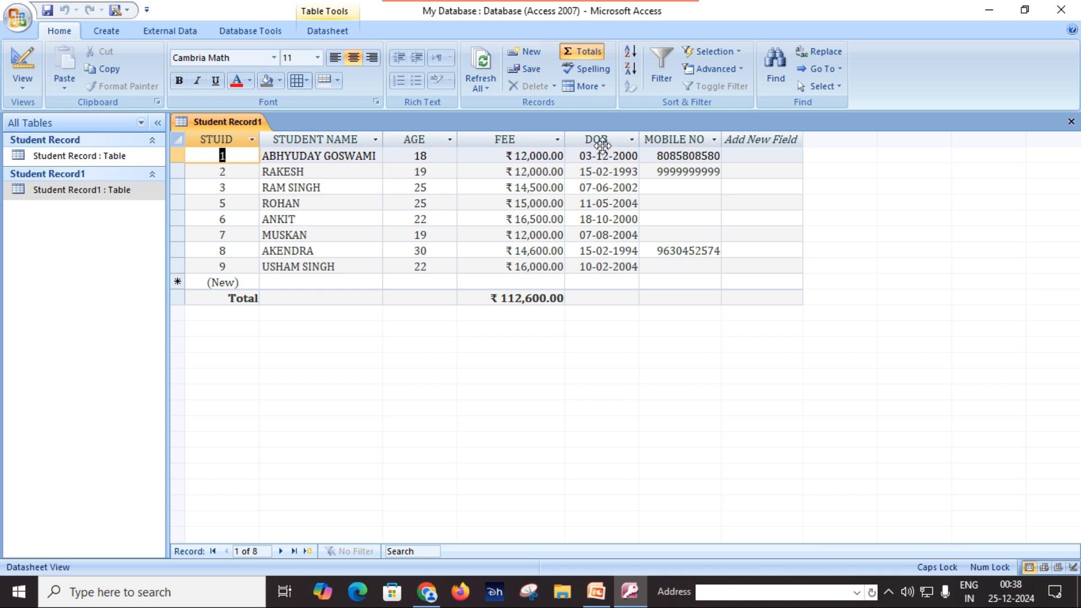
# Rename the DOB column header to DATE OF BIRTH in the datasheet
pyautogui.click(601, 141)
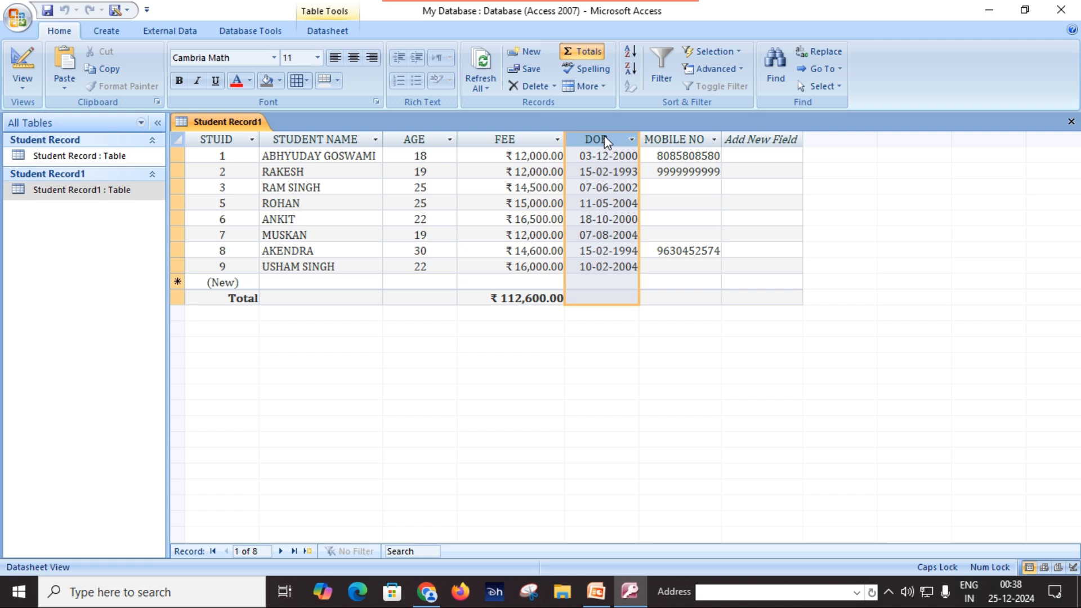
pyautogui.rightClick(606, 142)
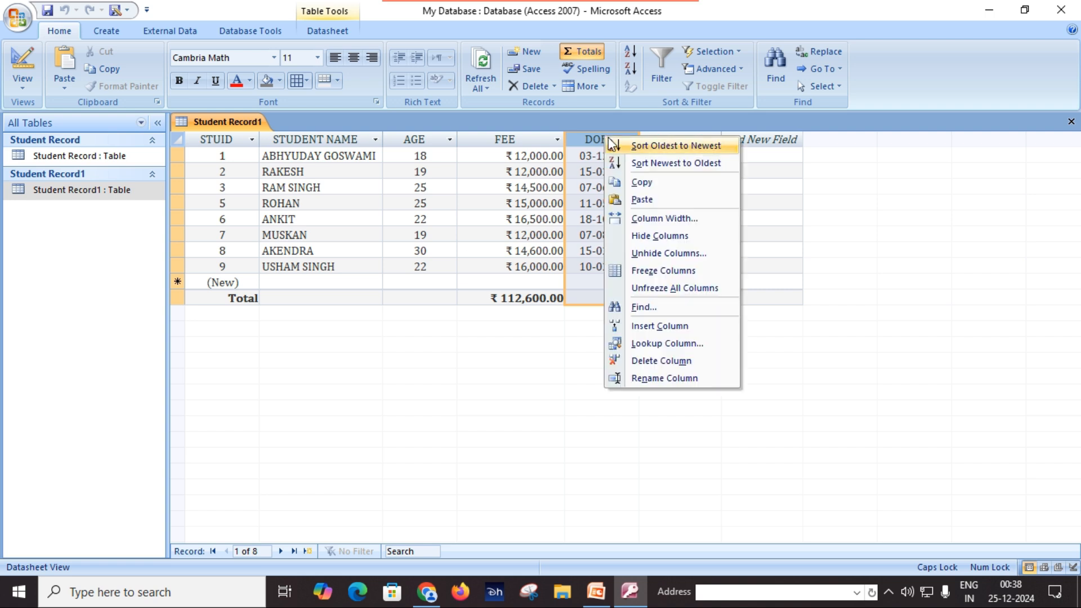
pyautogui.click(676, 379)
pyautogui.write('DATE O')
pyautogui.write('F BIRTH')
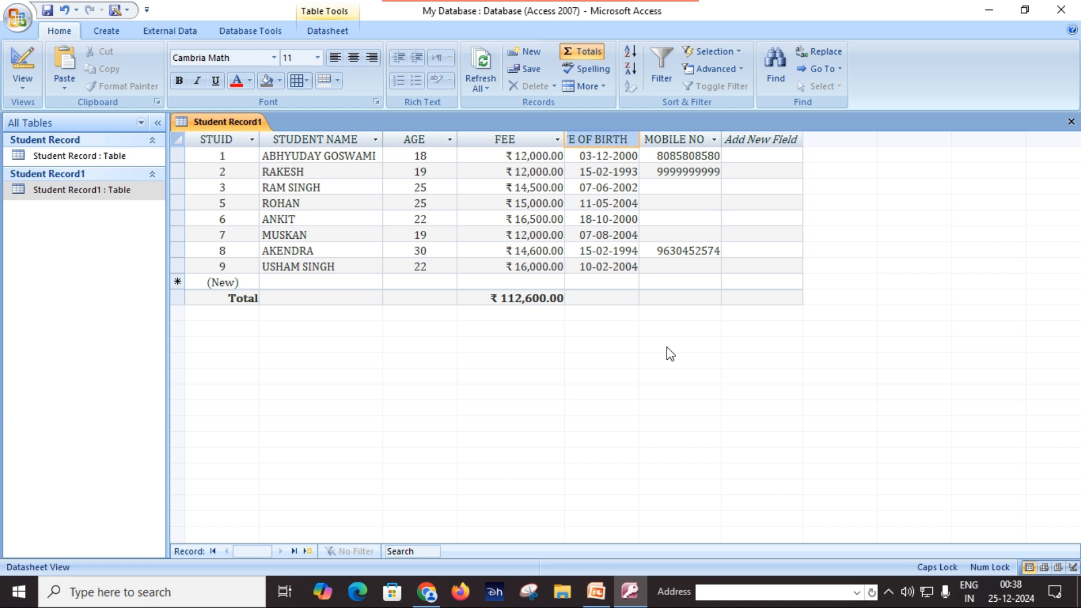
pyautogui.press('Return')
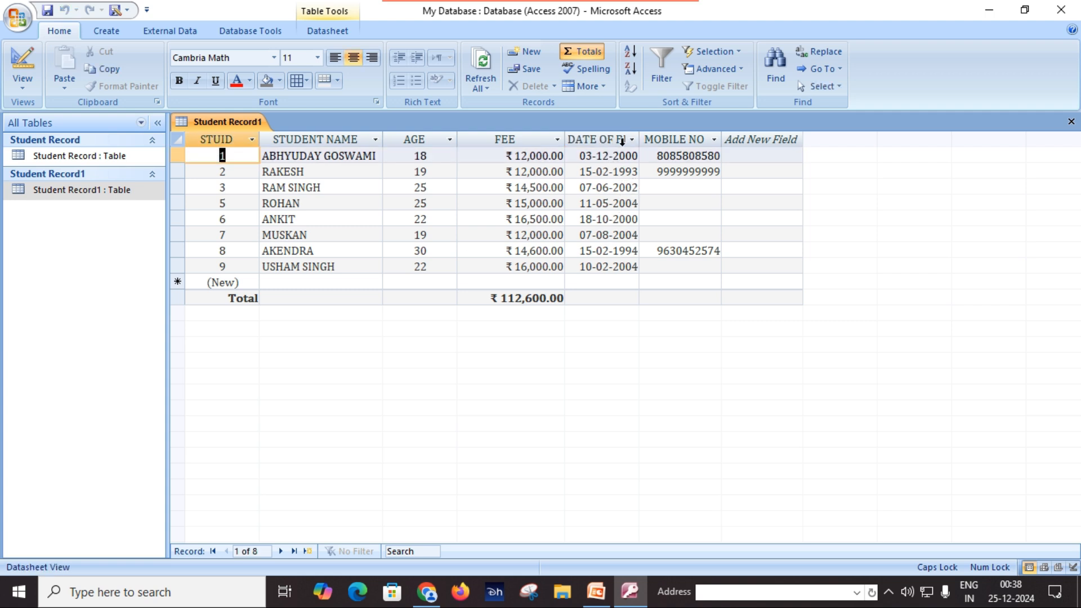
# Auto-fit DATE OF BIRTH to its header and centre the DATE OF BIRTH and FEE values
pyautogui.doubleClick(640, 138)
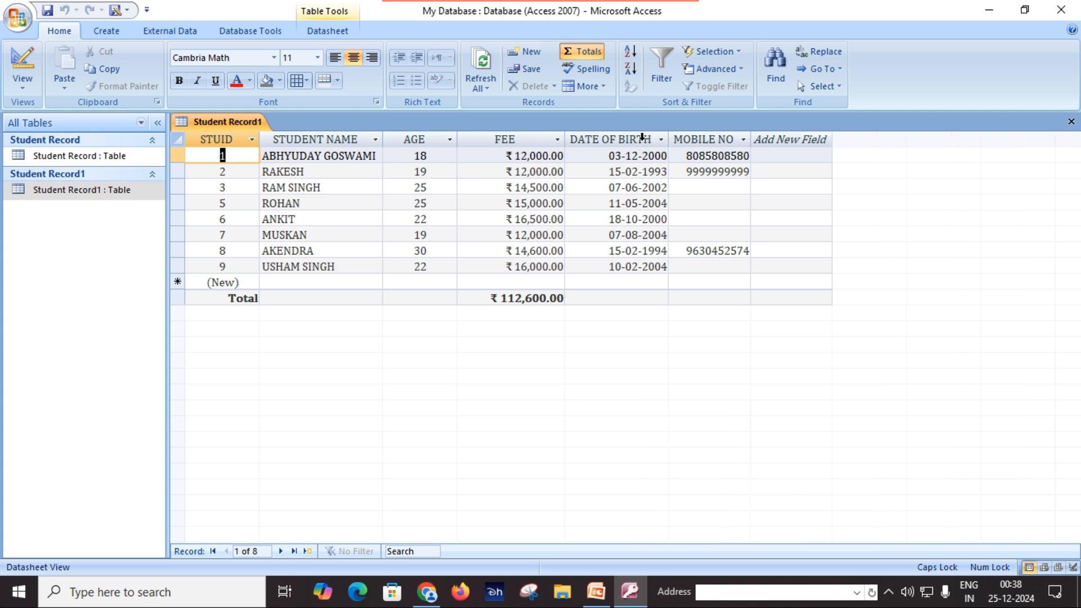
pyautogui.click(645, 227)
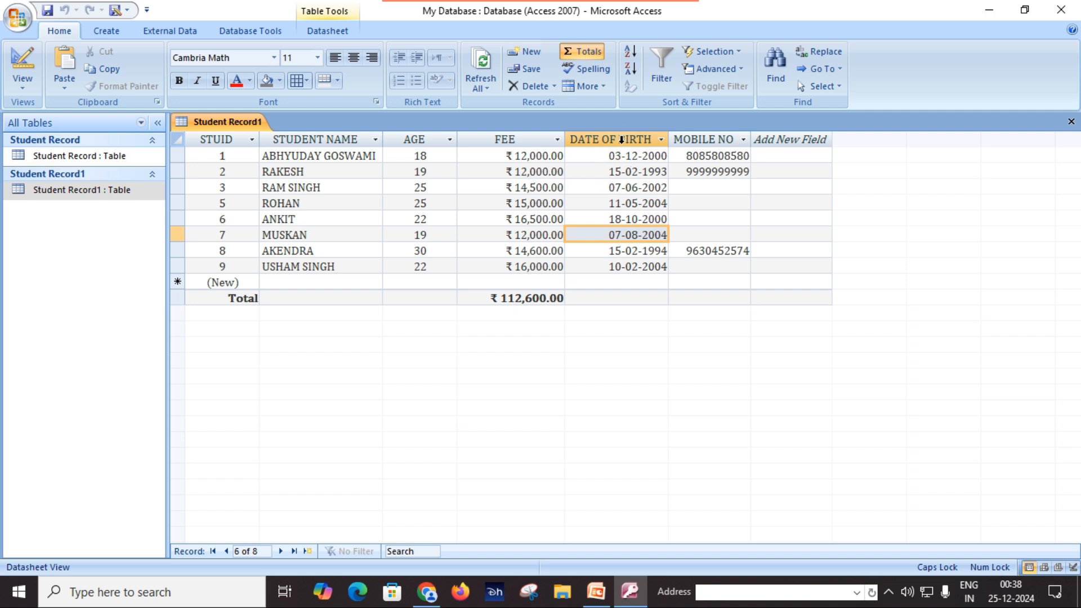
pyautogui.click(621, 140)
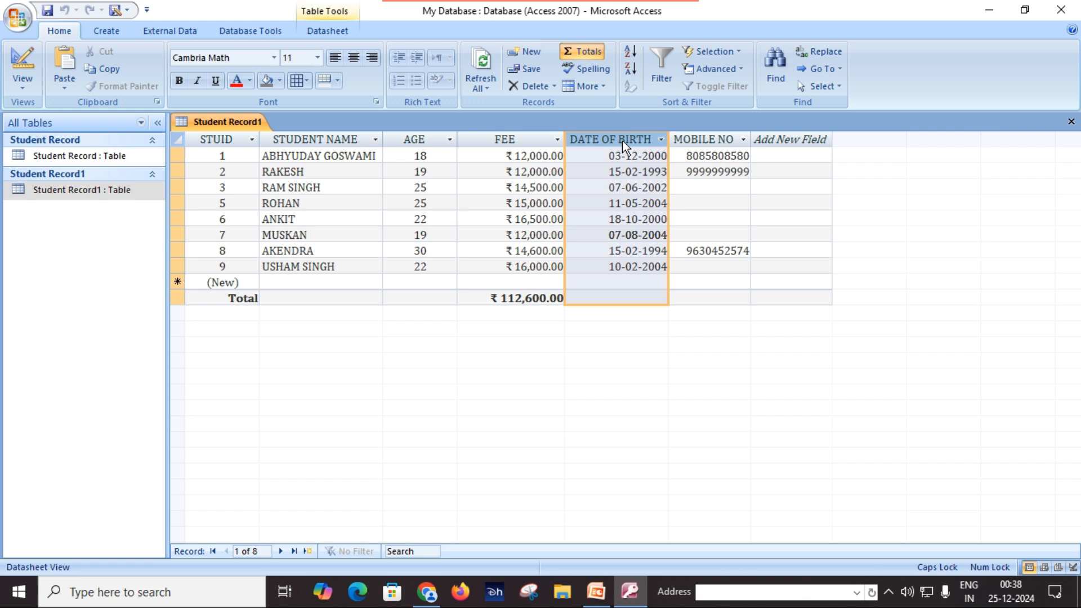
pyautogui.click(351, 64)
pyautogui.click(651, 220)
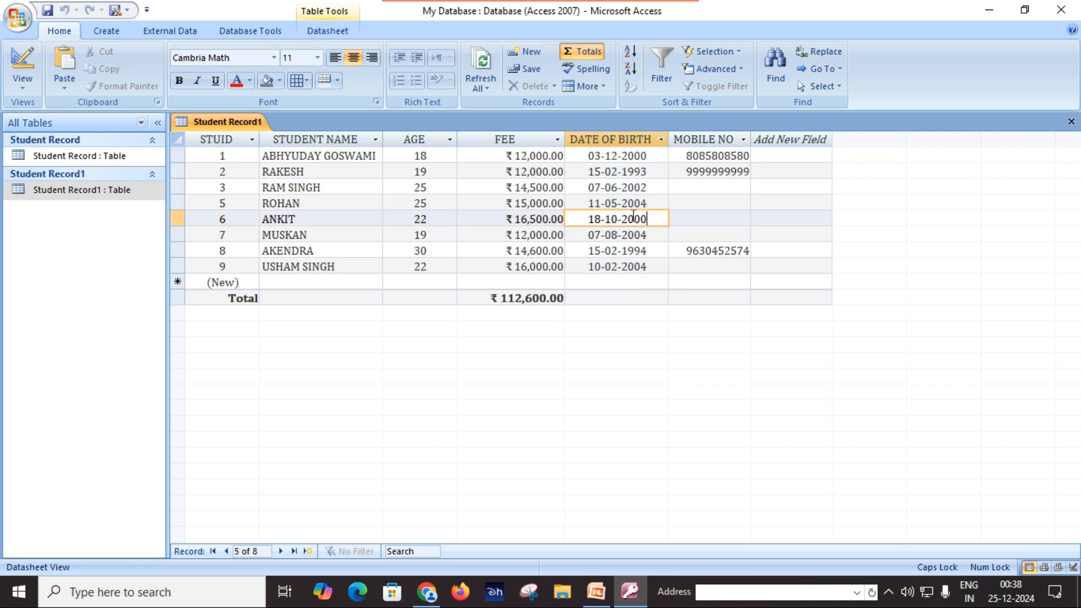
pyautogui.click(354, 57)
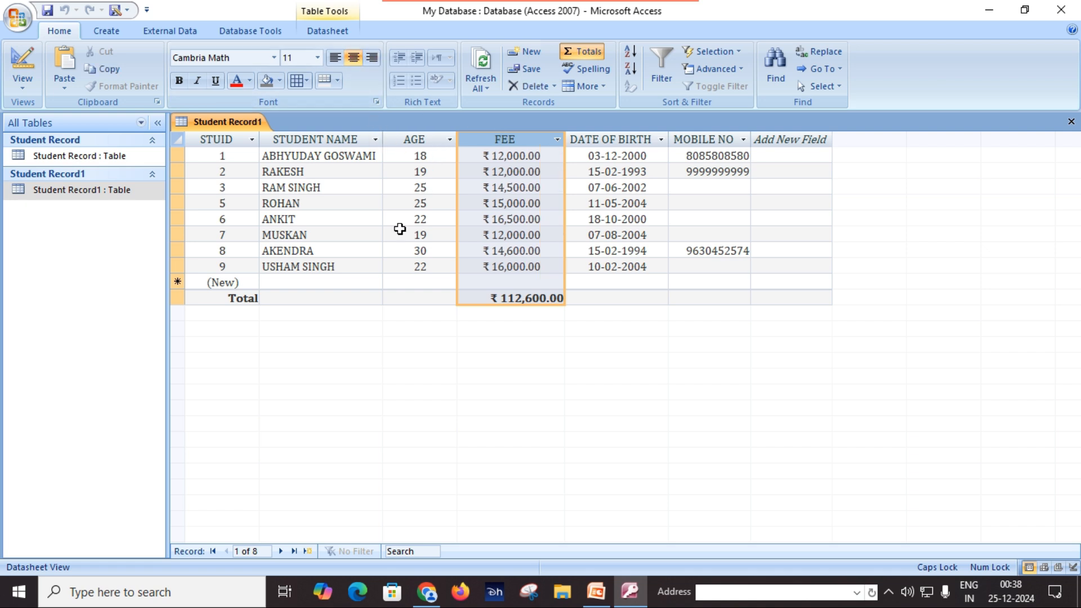
pyautogui.click(378, 248)
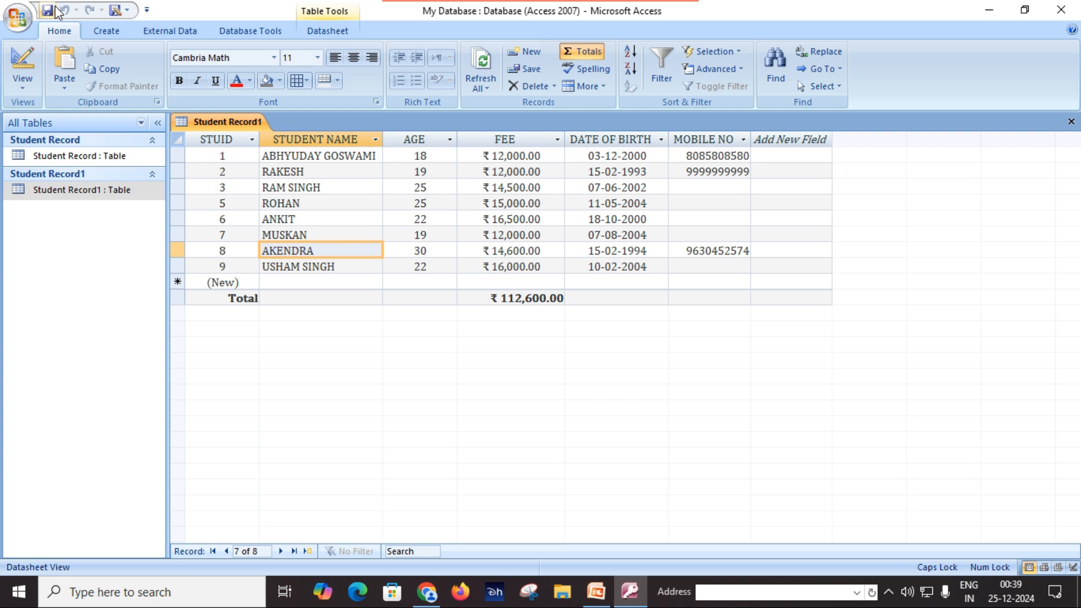
# Close the datasheet and rename the Student Record1 table to COPY STUDENT in the navigation pane
pyautogui.click(1071, 123)
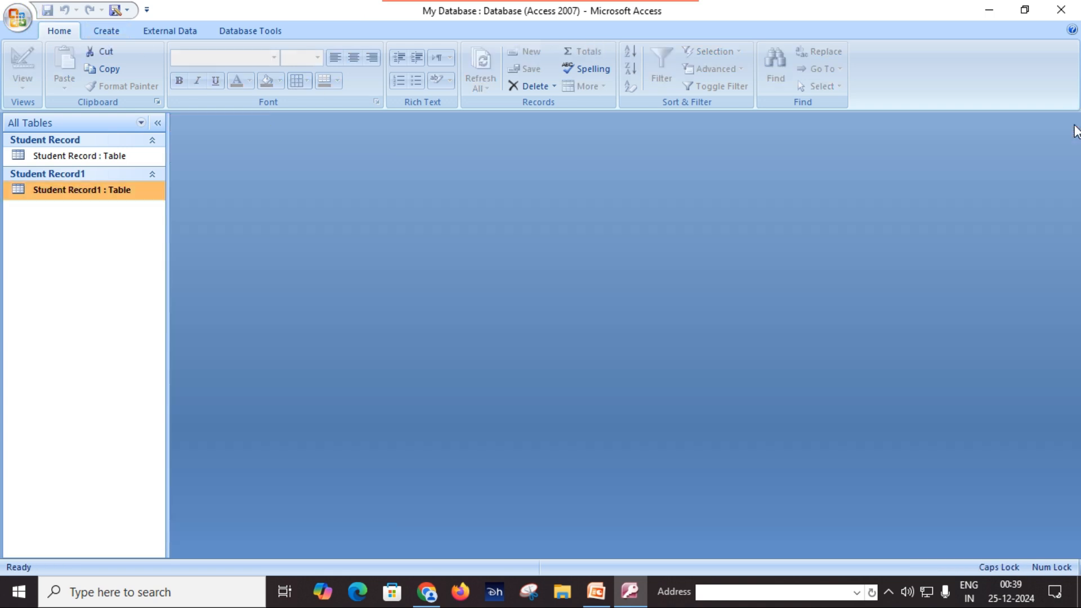
pyautogui.rightClick(70, 197)
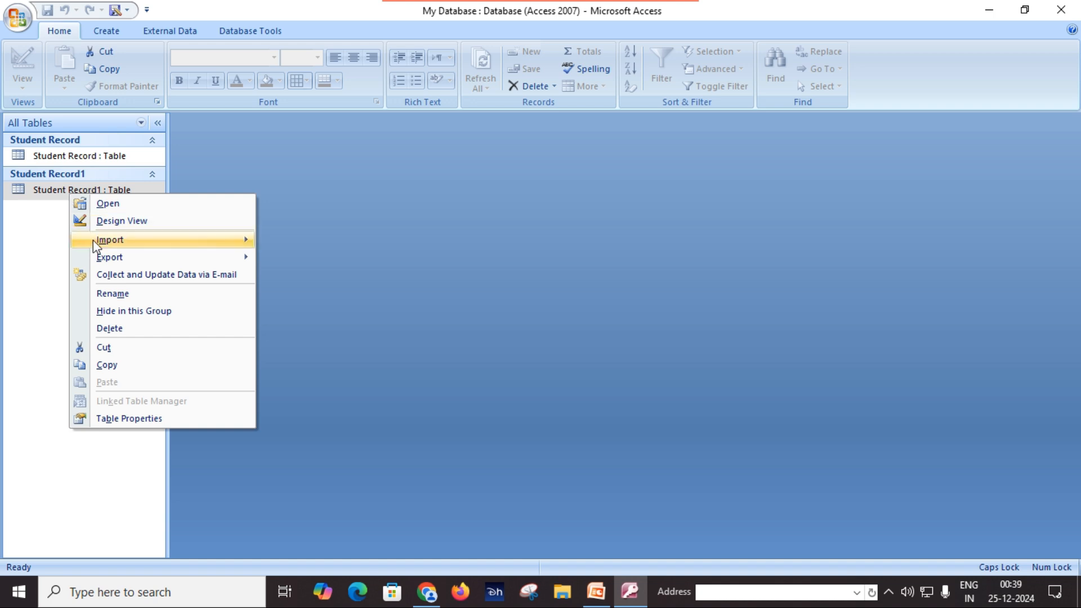
pyautogui.click(117, 294)
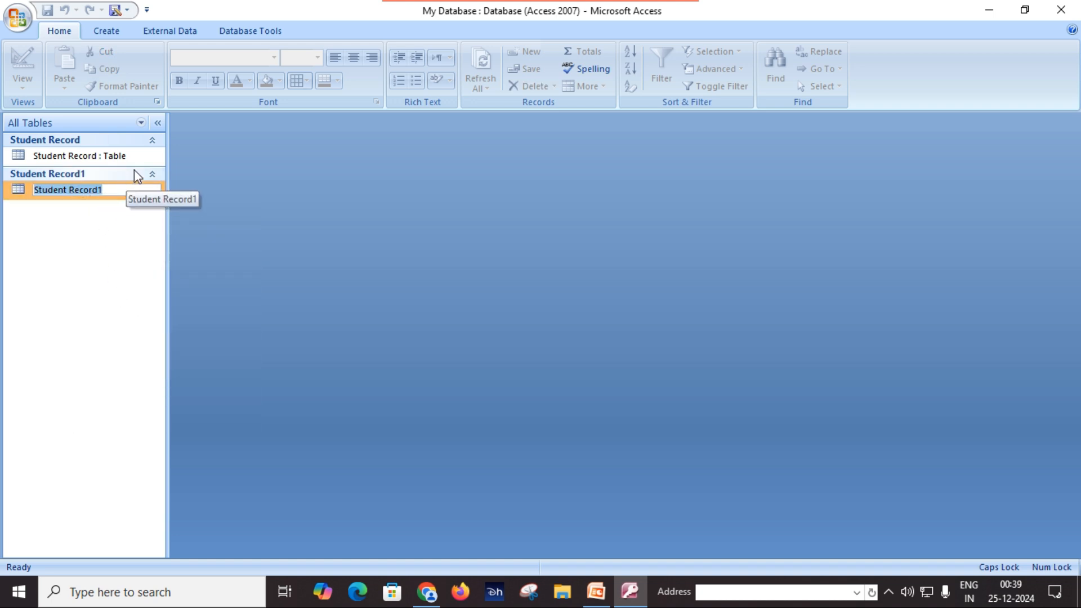
pyautogui.write('c')
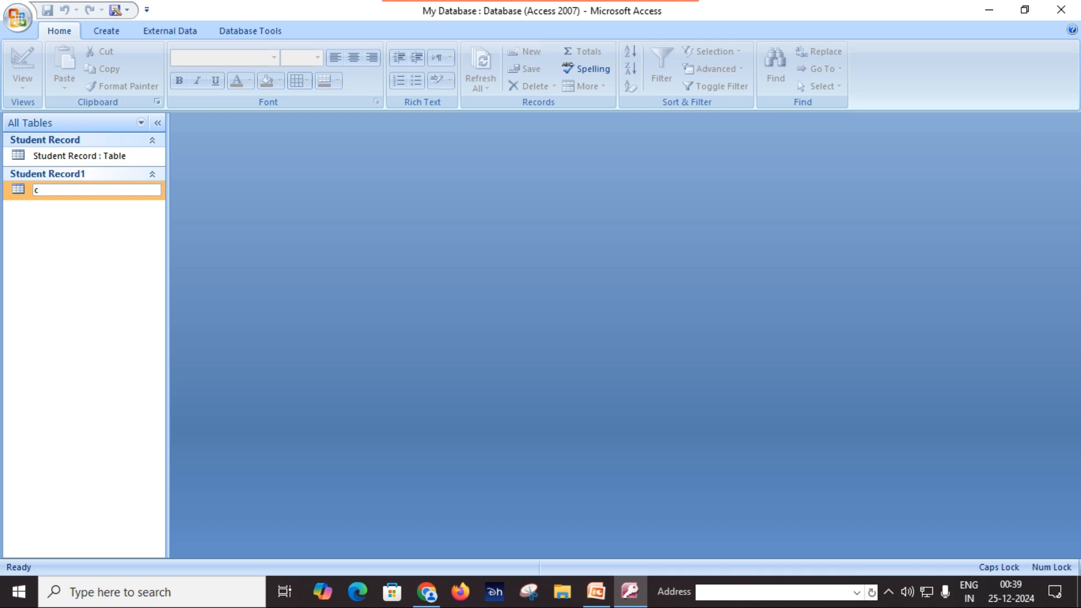
pyautogui.press('BackSpace')
pyautogui.write('COPY STUDENT')
pyautogui.press('Return')
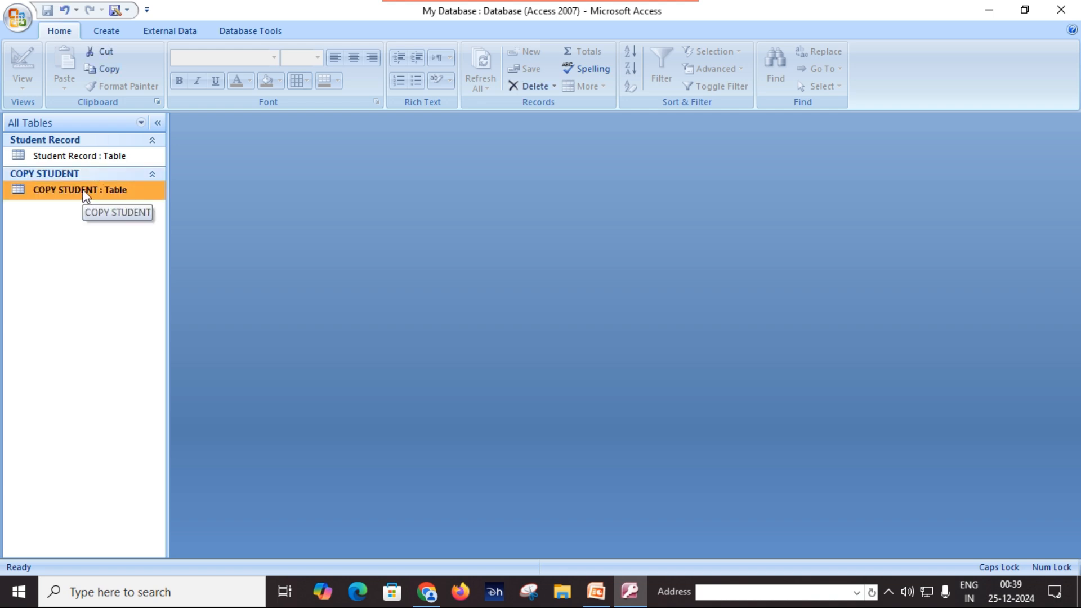
# Open COPY STUDENT in Datasheet view, showing eight students and the ₹112,600.00 FEE total
pyautogui.doubleClick(85, 193)
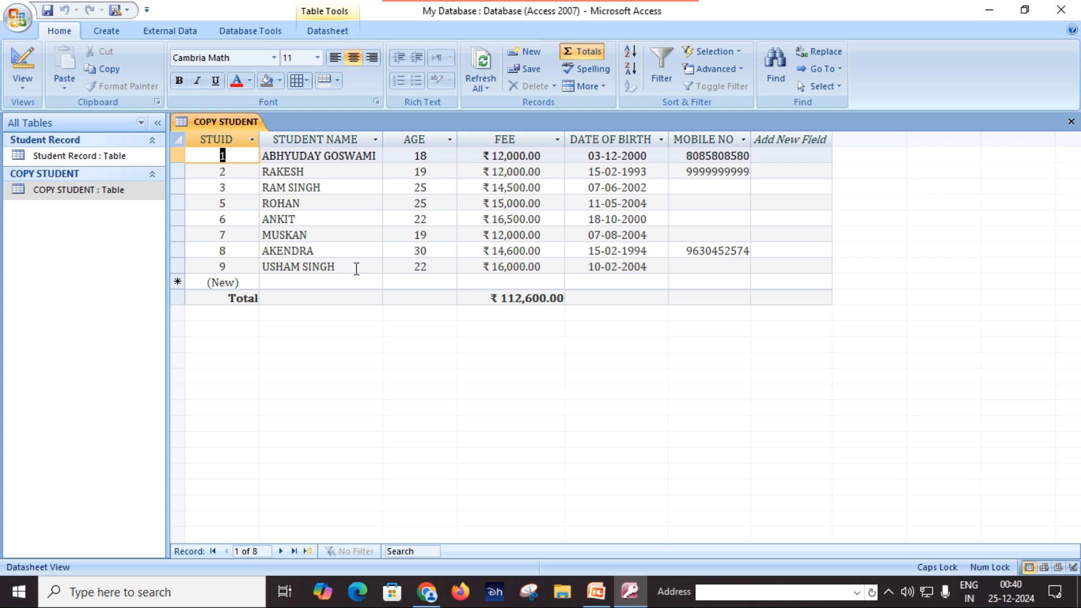
pyautogui.click(715, 283)
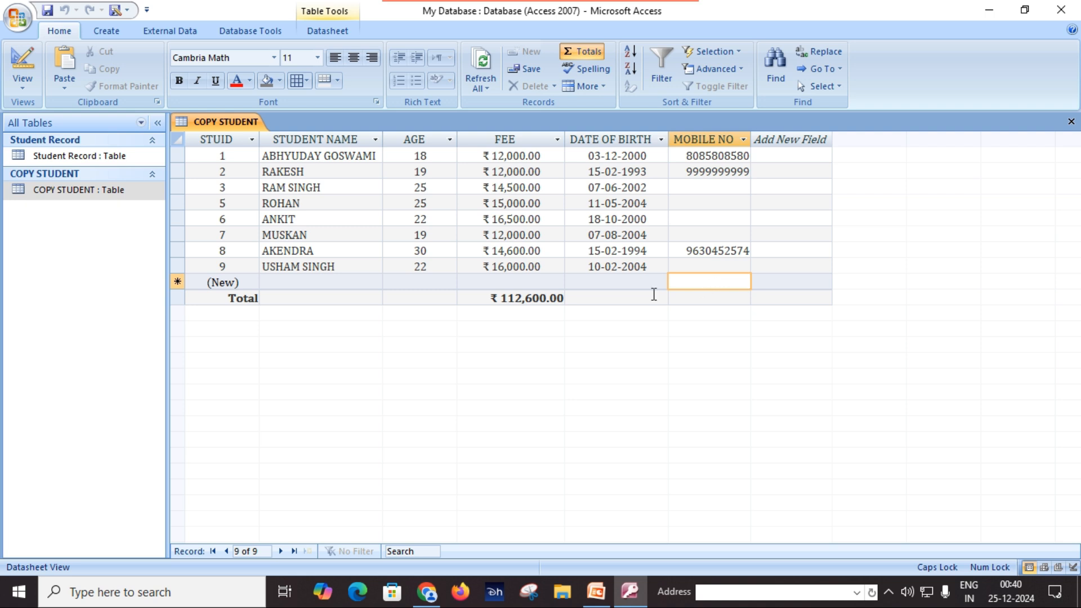
pyautogui.click(626, 300)
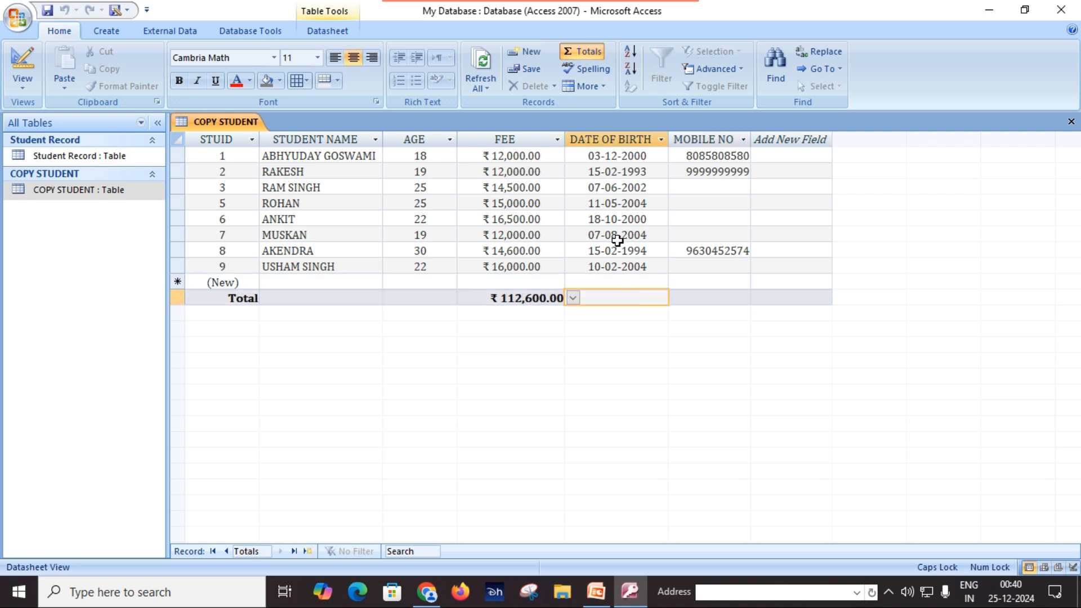
pyautogui.click(596, 89)
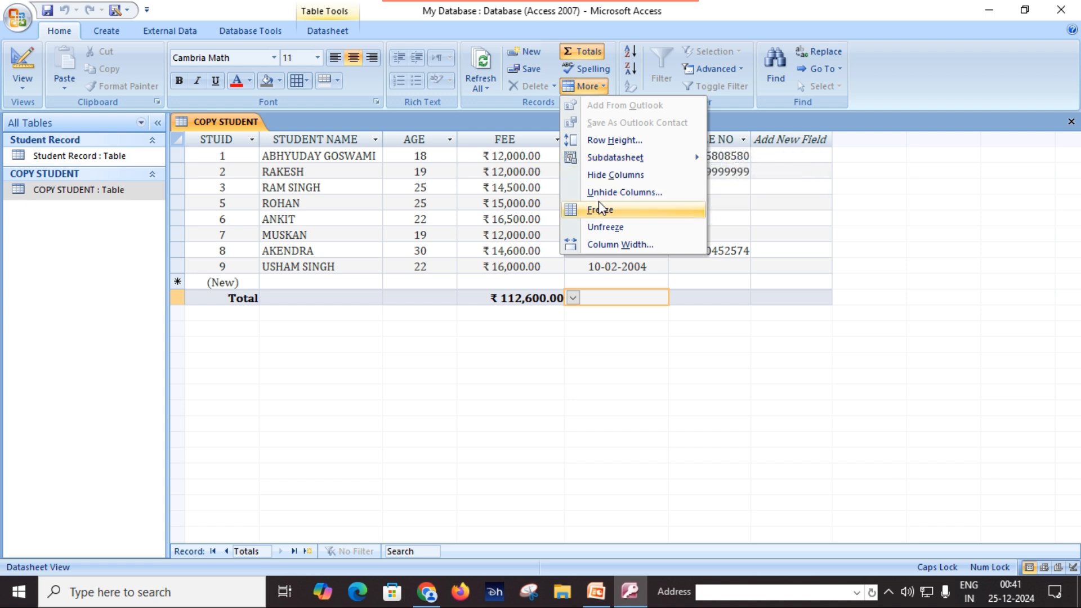
pyautogui.click(499, 201)
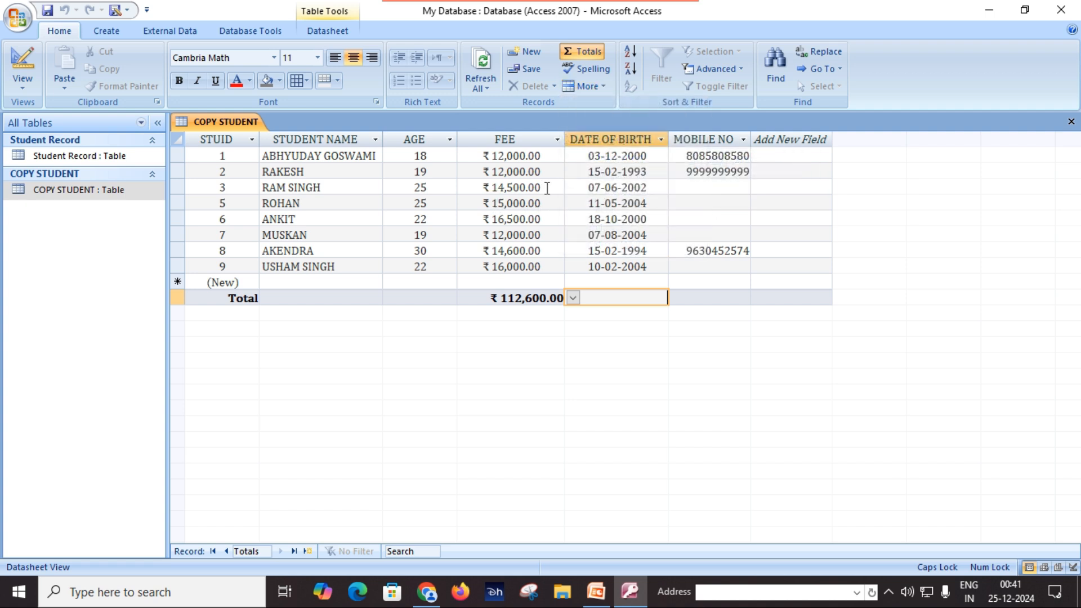
pyautogui.click(423, 141)
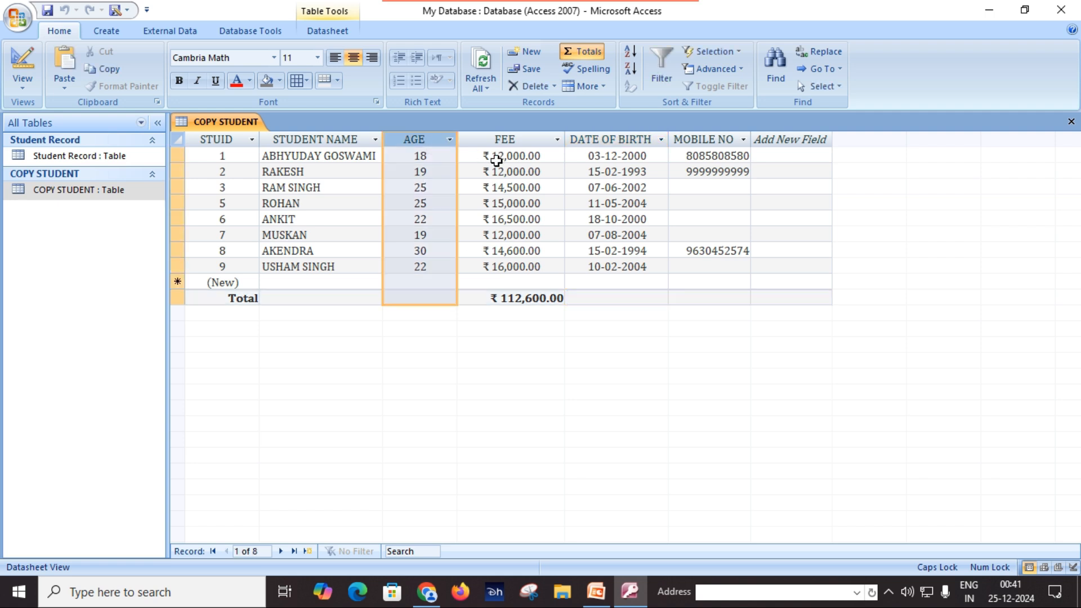
pyautogui.click(603, 87)
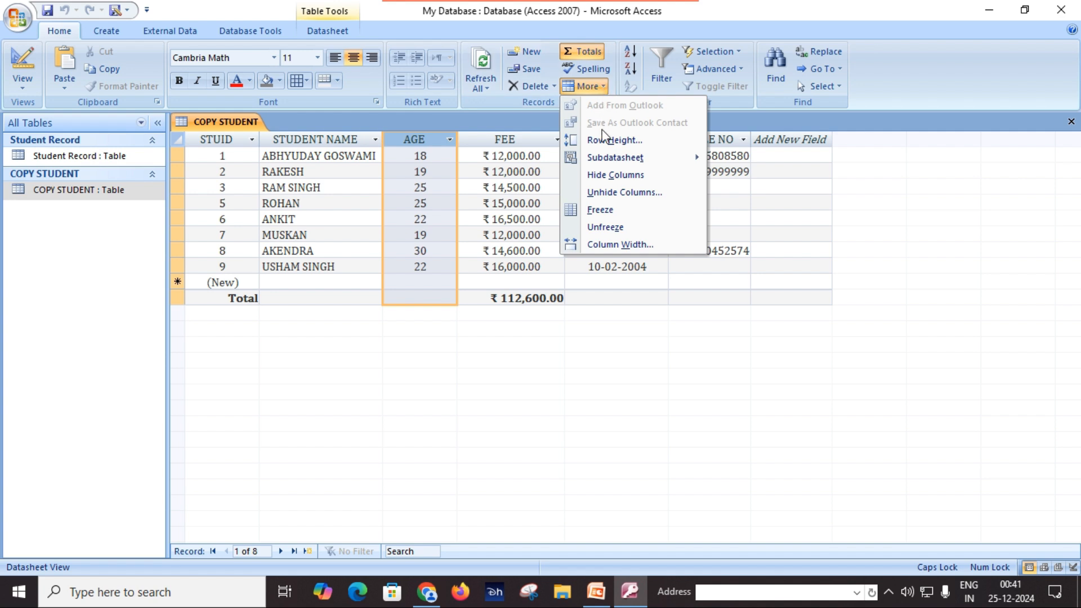
pyautogui.click(608, 175)
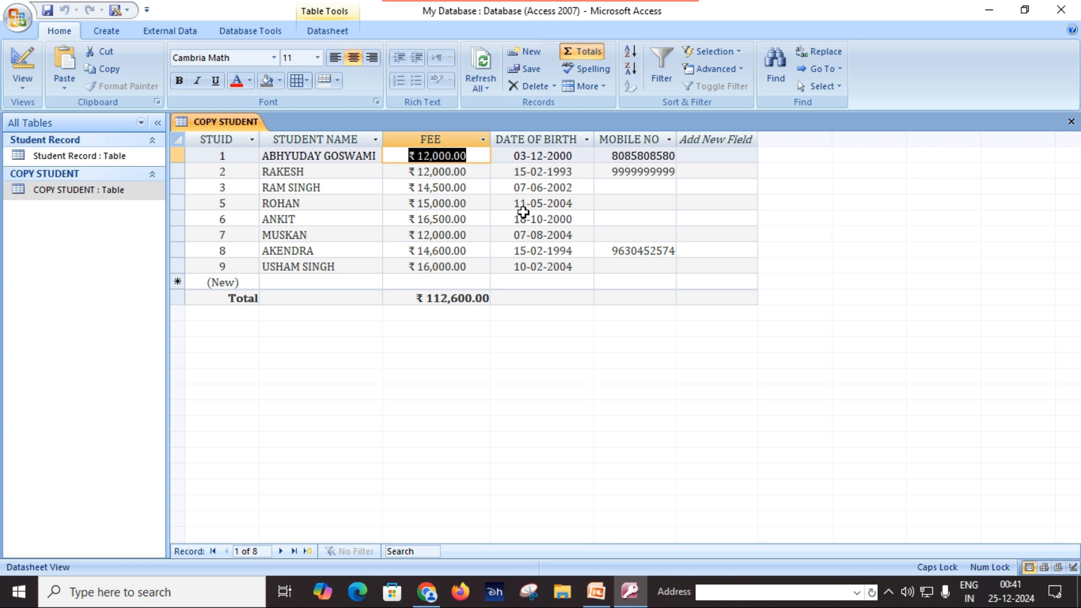
pyautogui.click(525, 202)
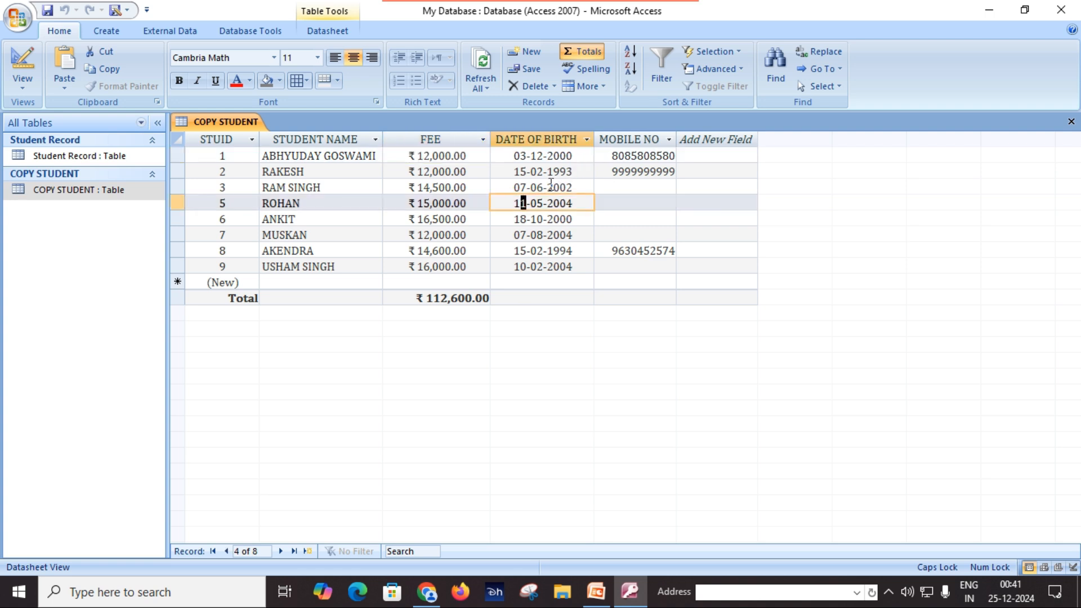
pyautogui.click(602, 84)
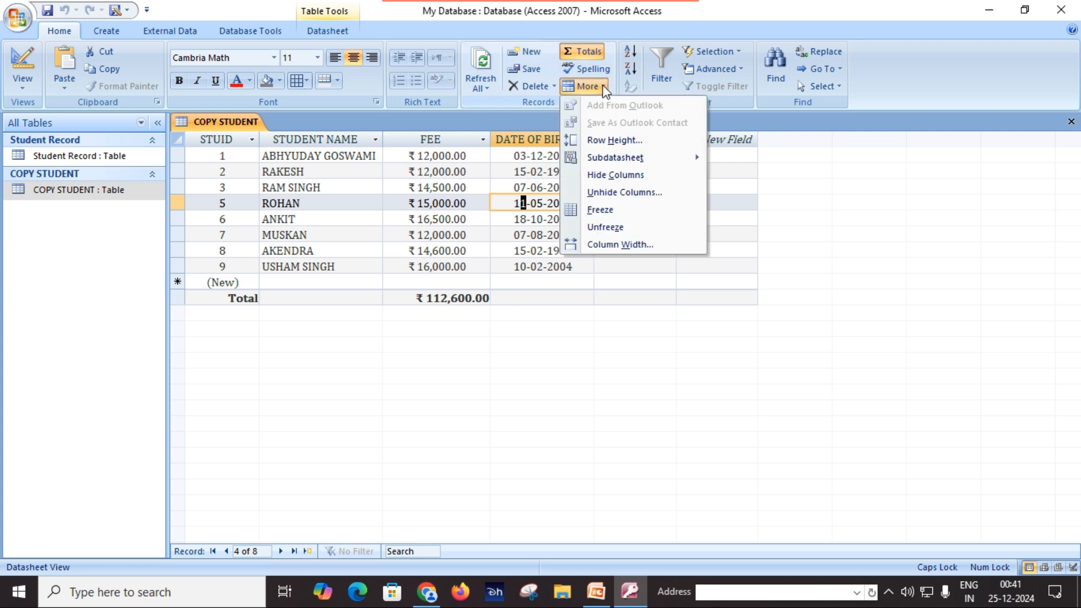
pyautogui.click(616, 194)
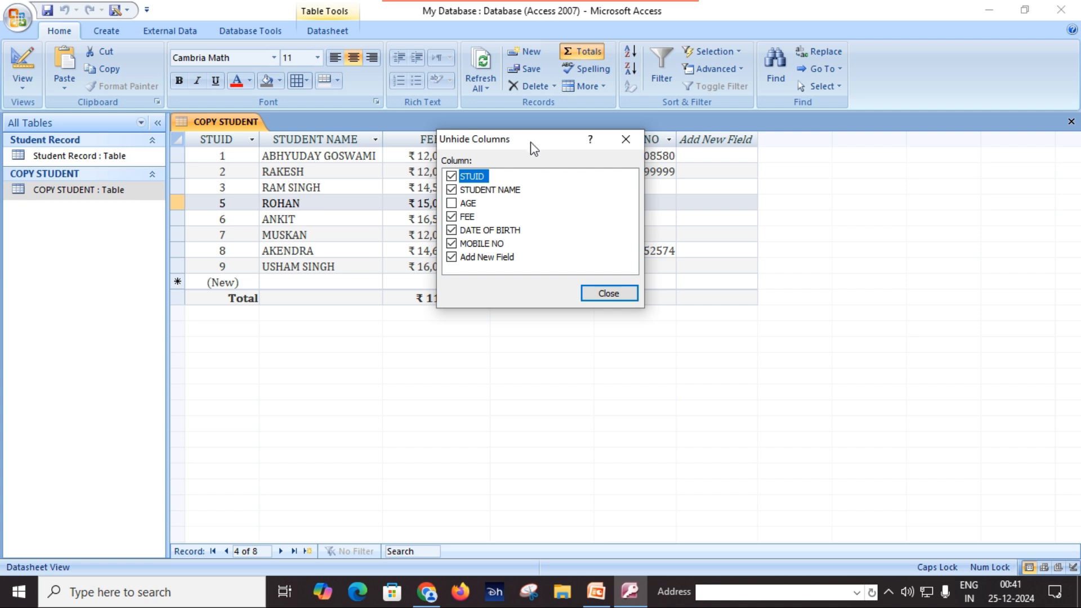
pyautogui.moveTo(532, 134); pyautogui.dragTo(601, 139)
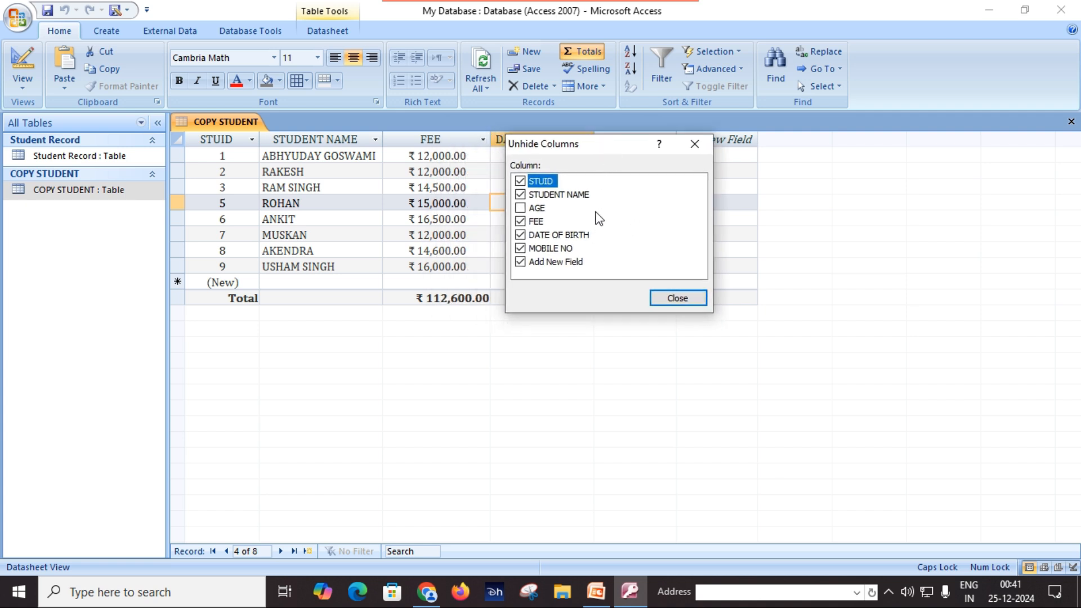
pyautogui.click(520, 208)
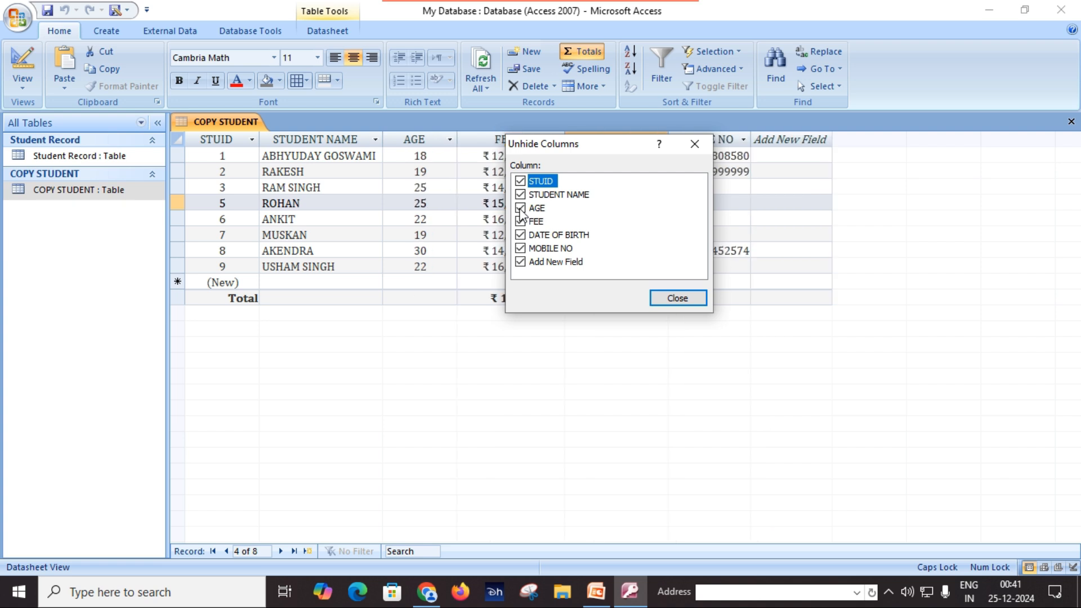
pyautogui.click(676, 297)
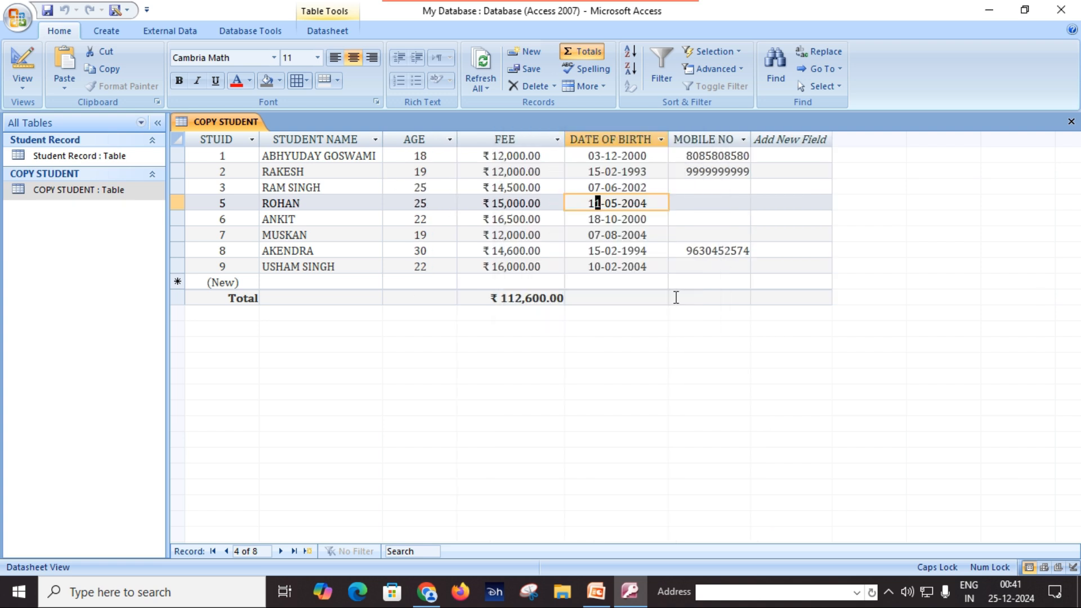
pyautogui.click(529, 186)
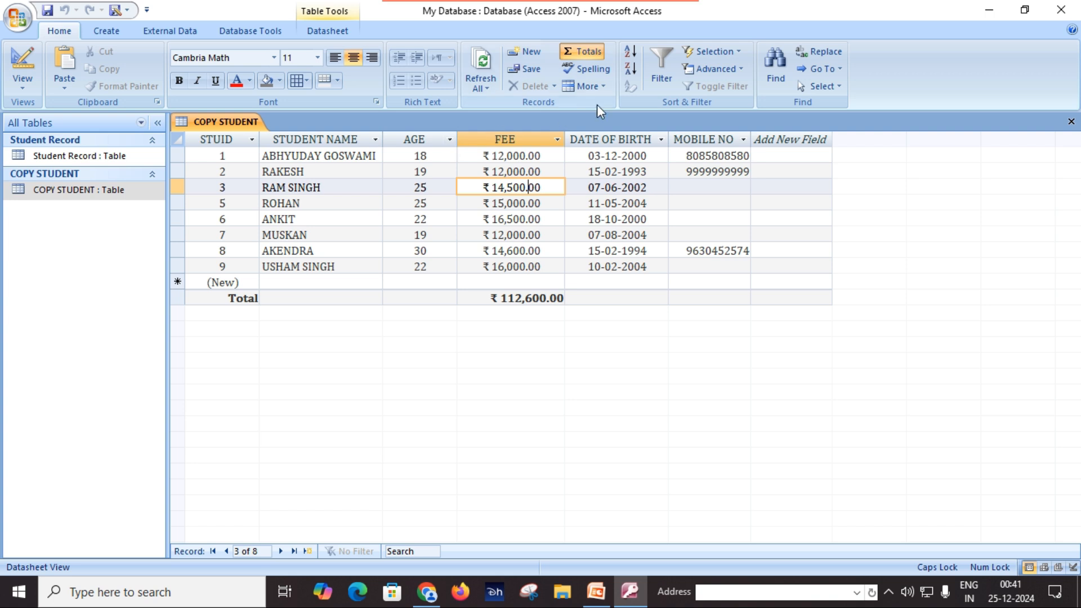
pyautogui.click(604, 88)
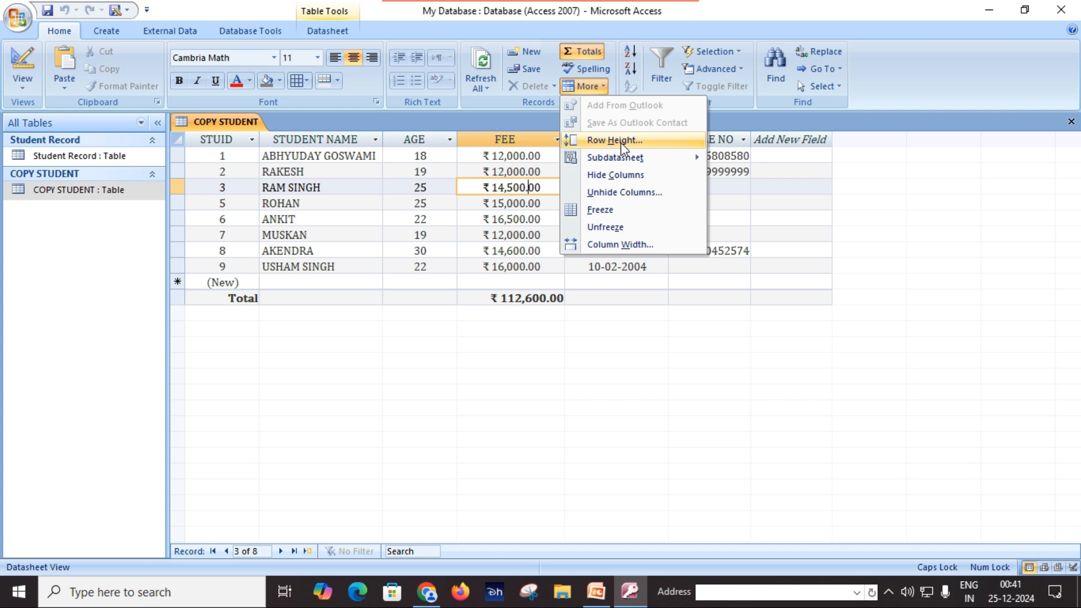
pyautogui.click(617, 141)
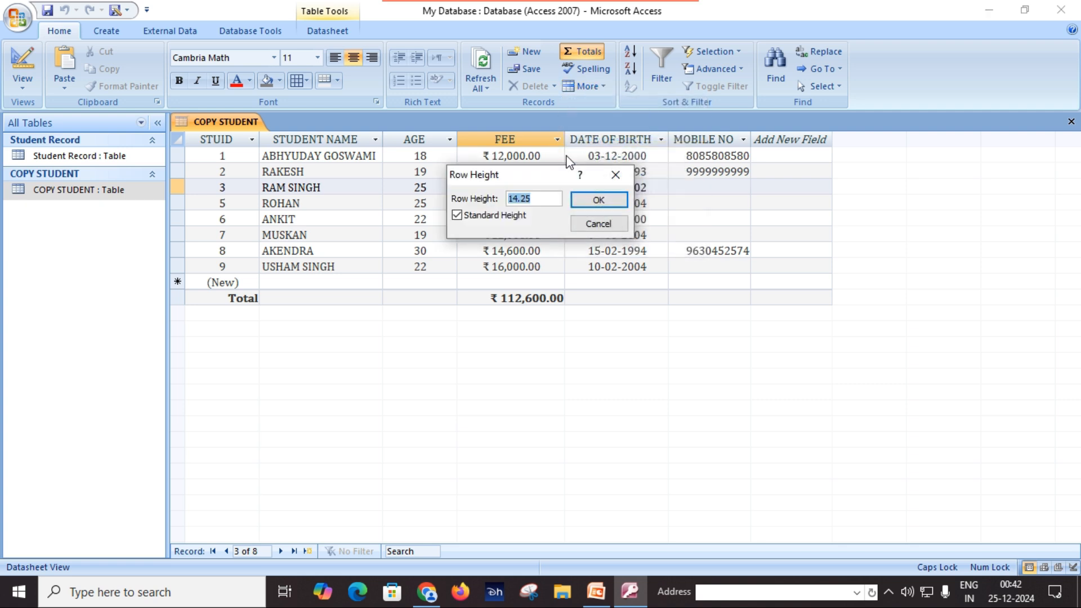
pyautogui.moveTo(538, 173); pyautogui.dragTo(567, 196)
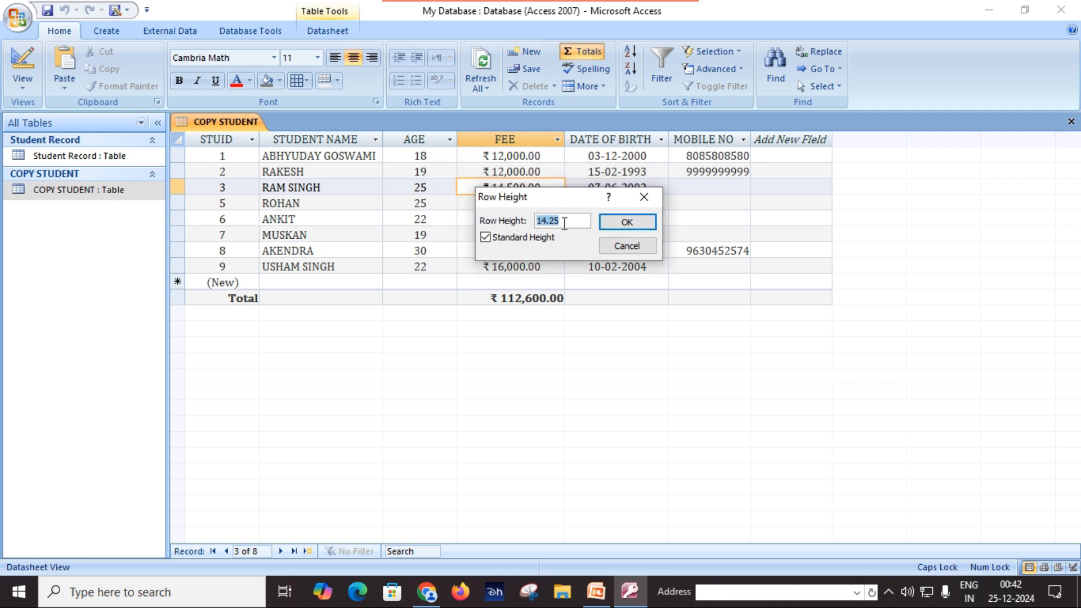
pyautogui.click(571, 222)
pyautogui.moveTo(581, 221); pyautogui.dragTo(513, 222)
pyautogui.write('20')
pyautogui.click(635, 222)
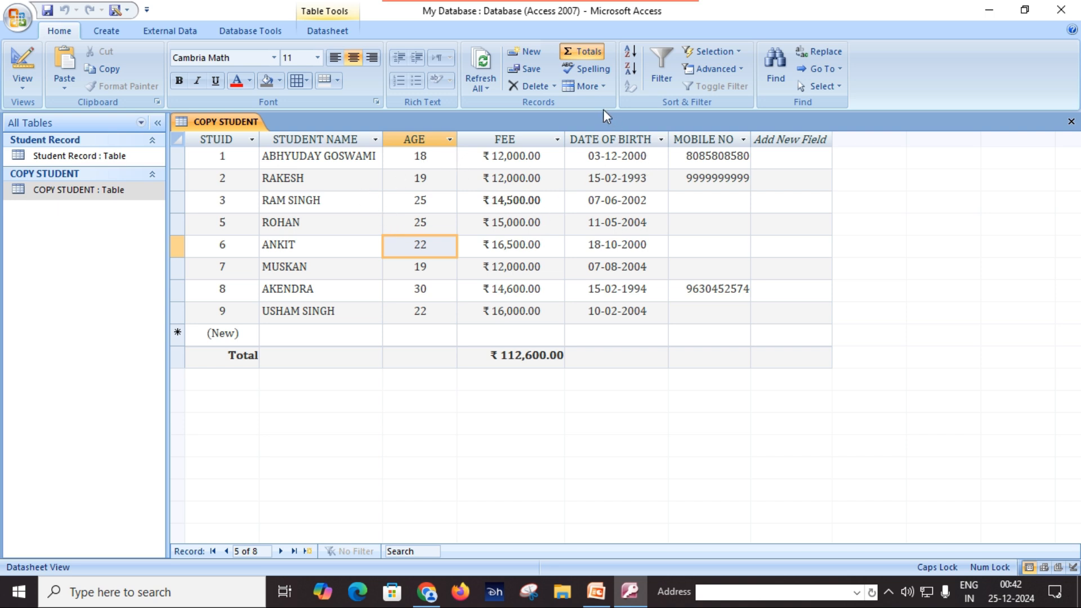
pyautogui.click(586, 86)
pyautogui.click(619, 140)
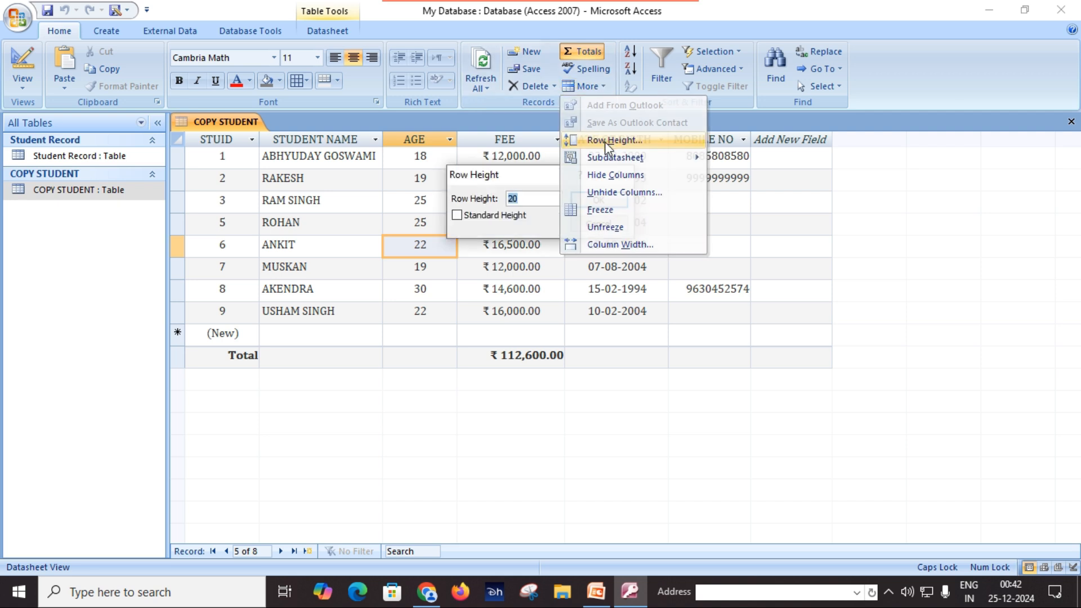
pyautogui.click(457, 216)
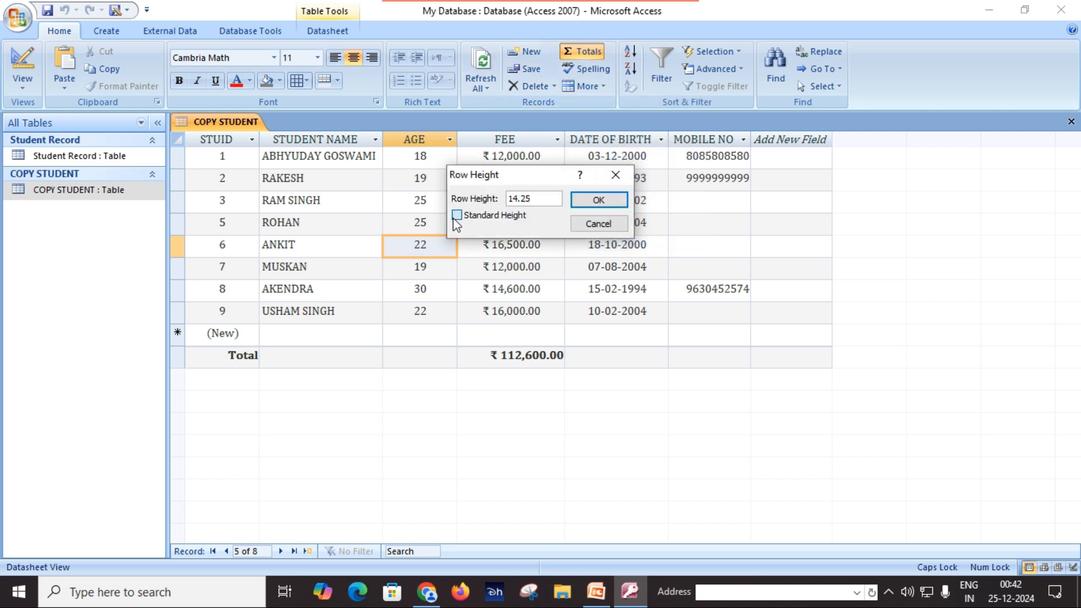
pyautogui.click(602, 200)
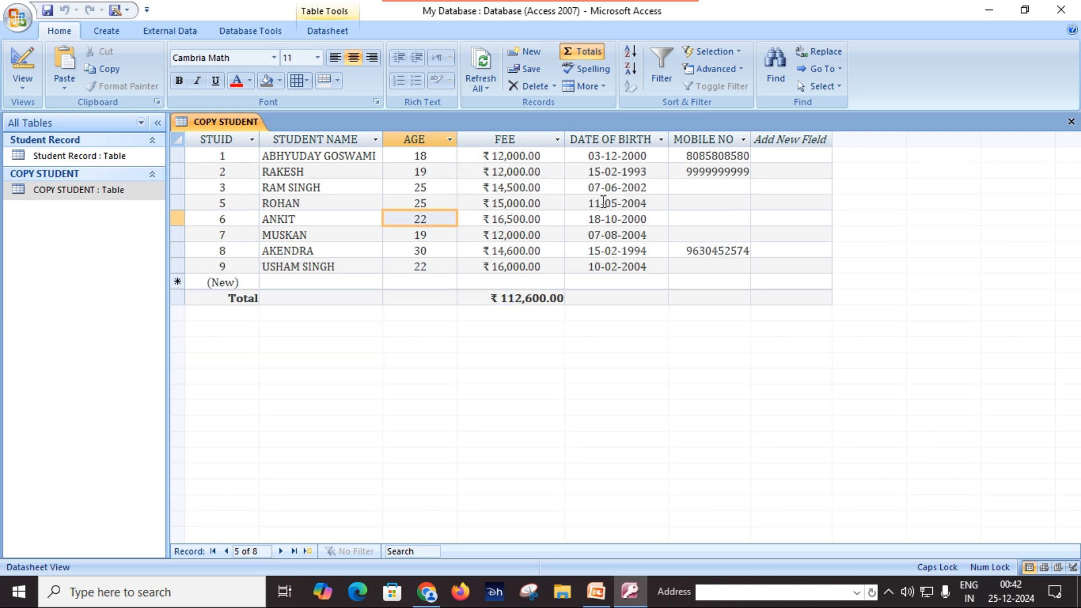
pyautogui.click(615, 235)
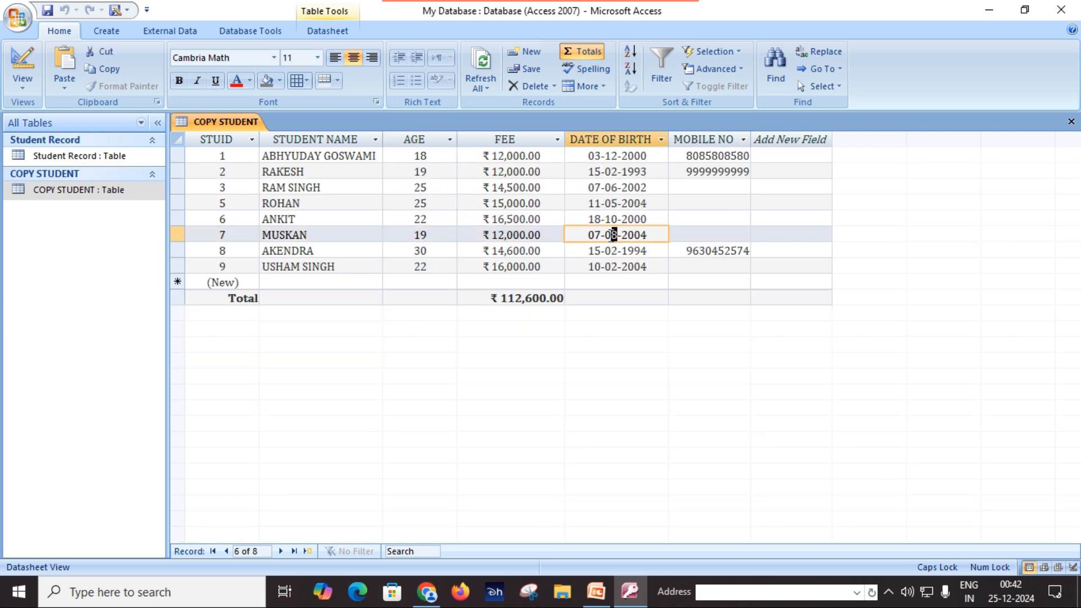